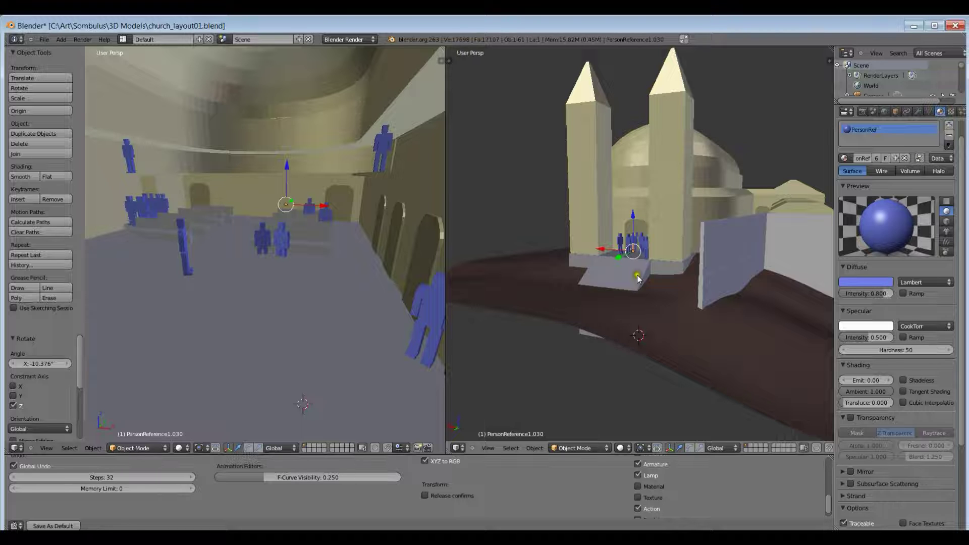
- Examine the church interior with its pews, arches and person reference figures from several viewpoints
{"action": "scroll", "coordinate": [314, 279], "scroll_direction": "down", "scroll_amount": 2}
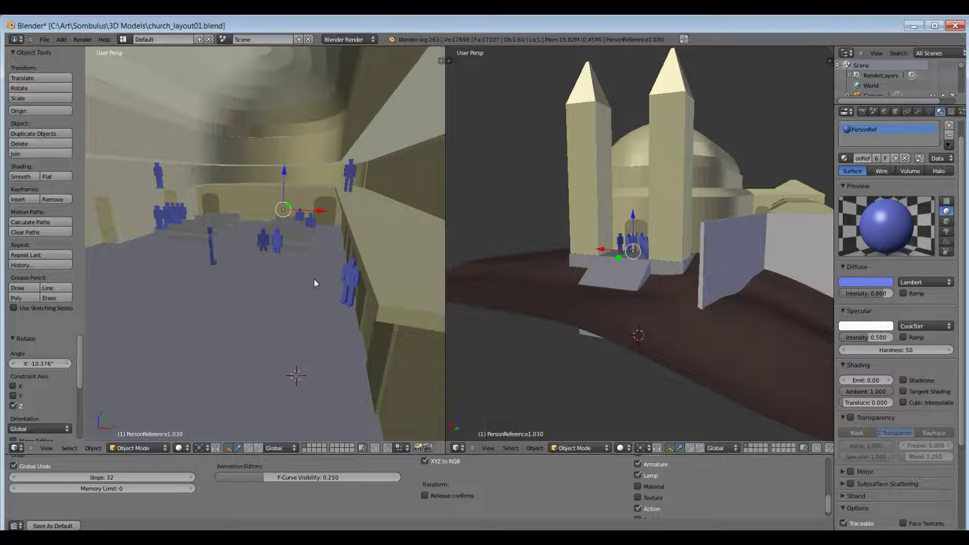
{"action": "scroll", "coordinate": [238, 225], "scroll_direction": "up", "scroll_amount": 5}
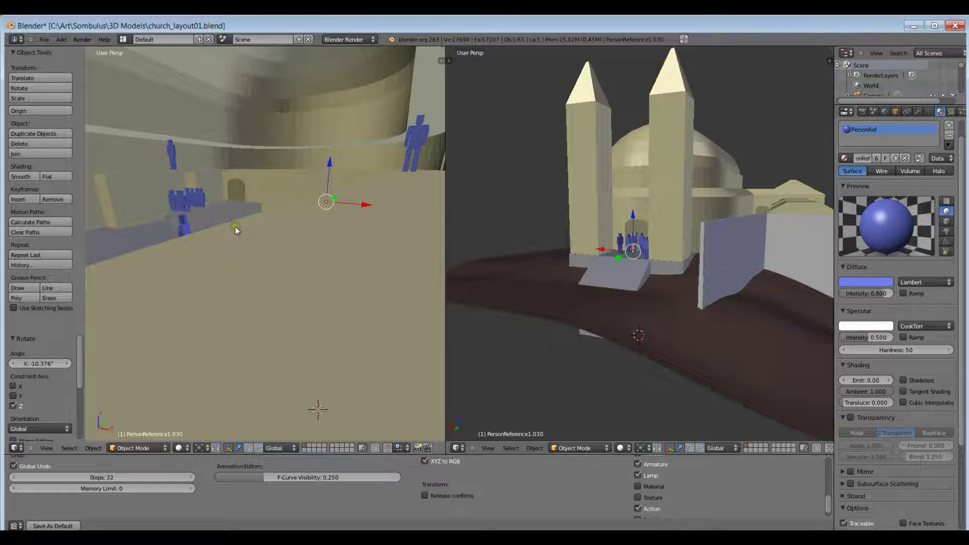
{"action": "left_click_drag", "start_coordinate": [235, 226], "coordinate": [352, 220]}
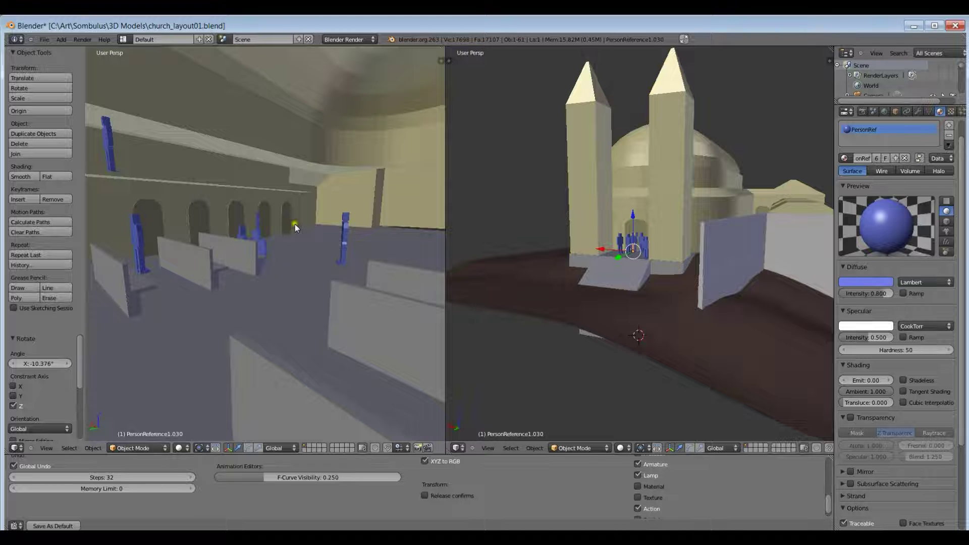
{"action": "left_click_drag", "start_coordinate": [294, 224], "coordinate": [359, 232]}
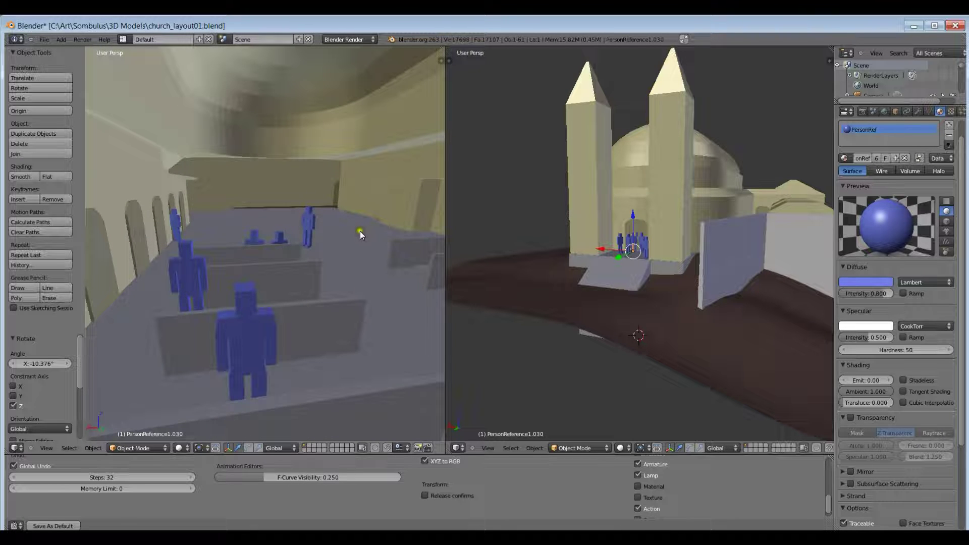
{"action": "left_click_drag", "start_coordinate": [359, 231], "coordinate": [323, 223]}
{"action": "left_click_drag", "start_coordinate": [139, 234], "coordinate": [226, 271]}
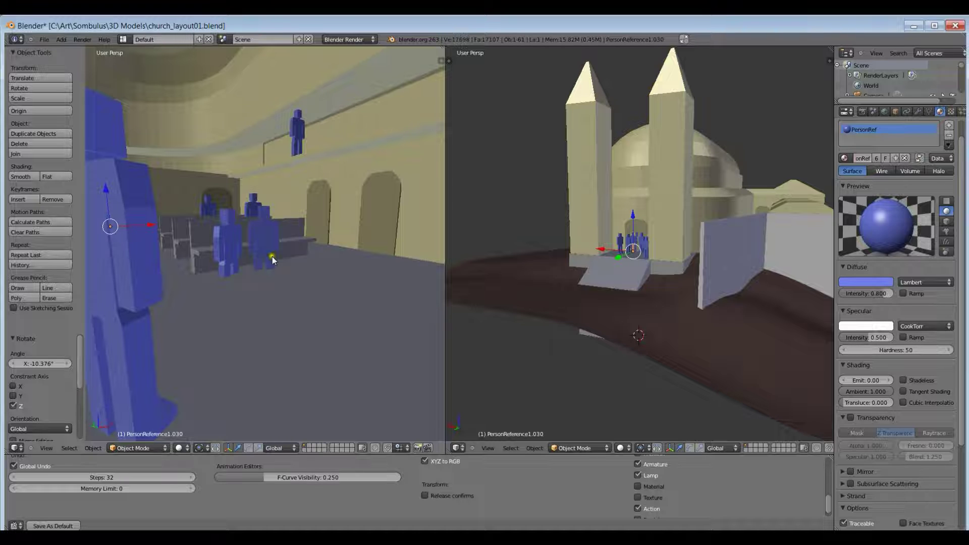
{"action": "left_click_drag", "start_coordinate": [272, 256], "coordinate": [286, 98]}
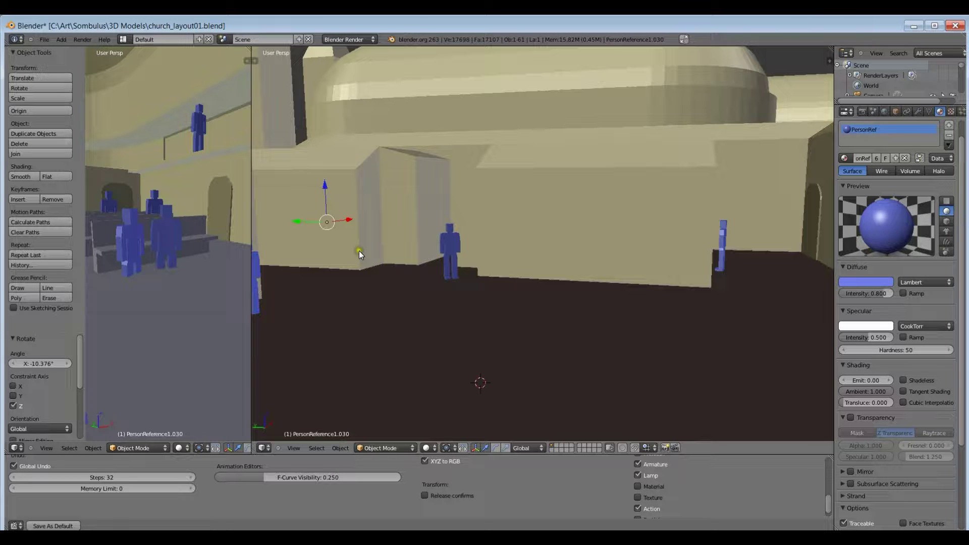
- Examine the group of person reference figures standing in front of the church's arched entrance
{"action": "scroll", "coordinate": [358, 250], "scroll_direction": "up", "scroll_amount": 3}
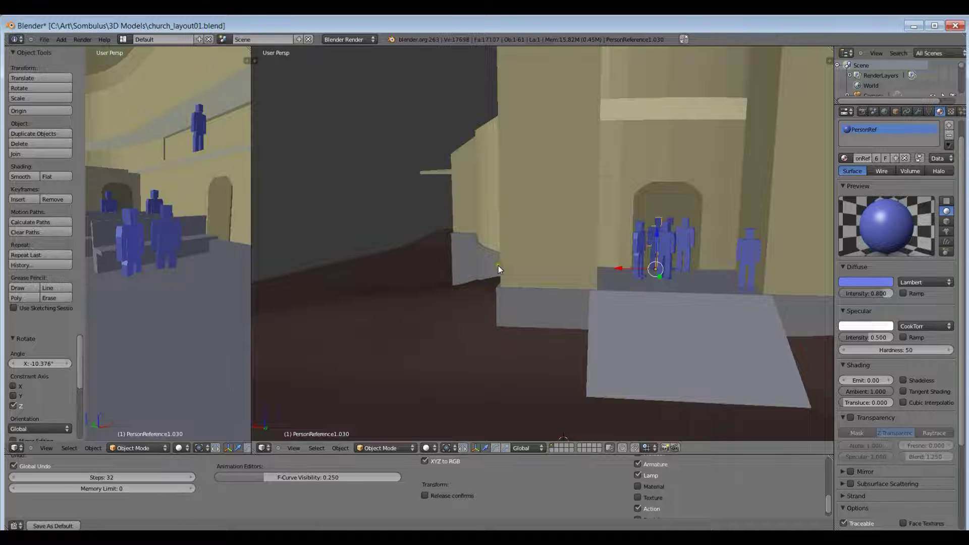
{"action": "scroll", "coordinate": [546, 328], "scroll_direction": "up", "scroll_amount": 5}
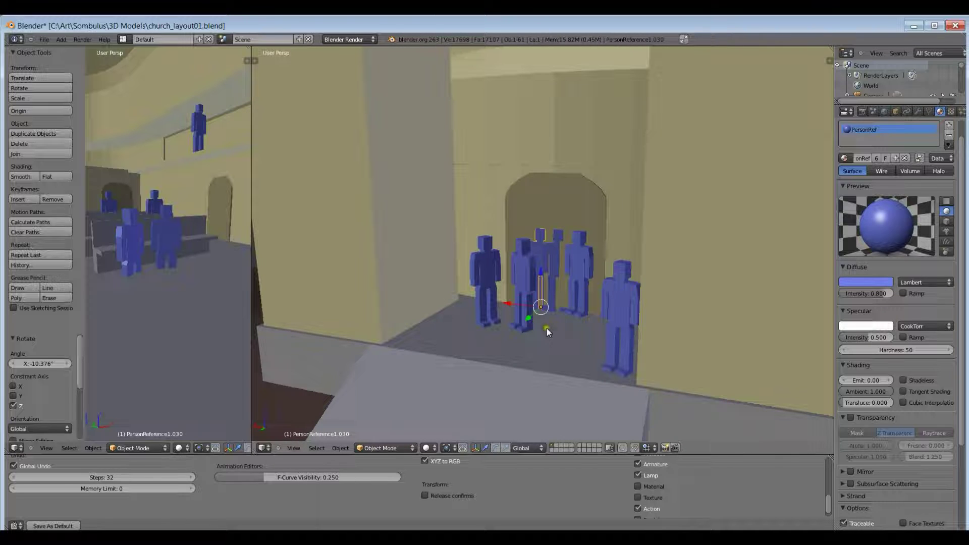
{"action": "scroll", "coordinate": [547, 343], "scroll_direction": "right", "scroll_amount": 2}
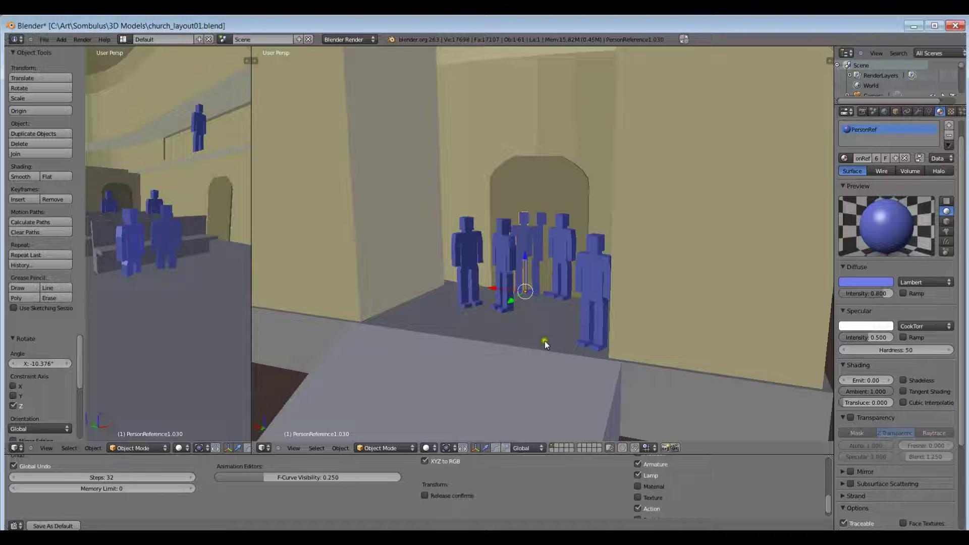
{"action": "scroll", "coordinate": [543, 341], "scroll_direction": "right", "scroll_amount": 2}
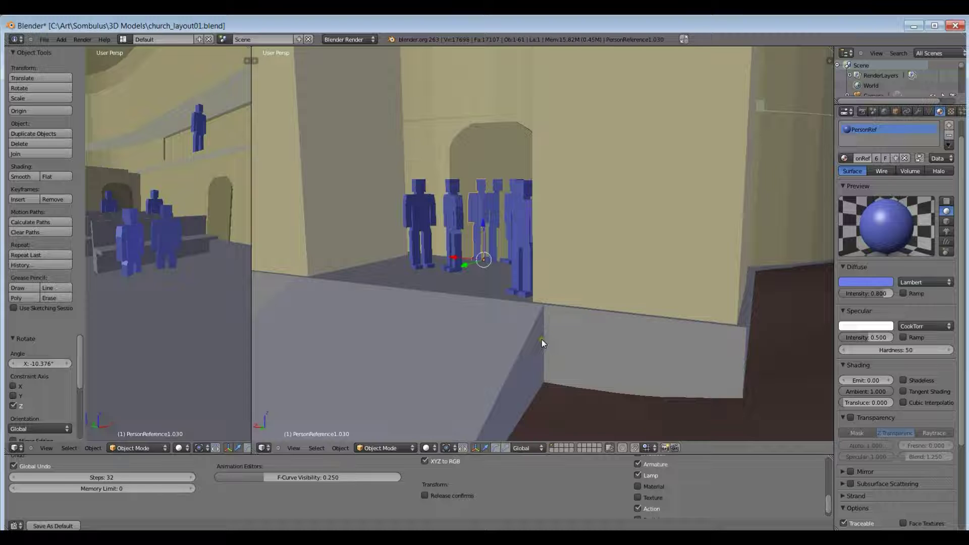
{"action": "scroll", "coordinate": [540, 343], "scroll_direction": "up", "scroll_amount": 3}
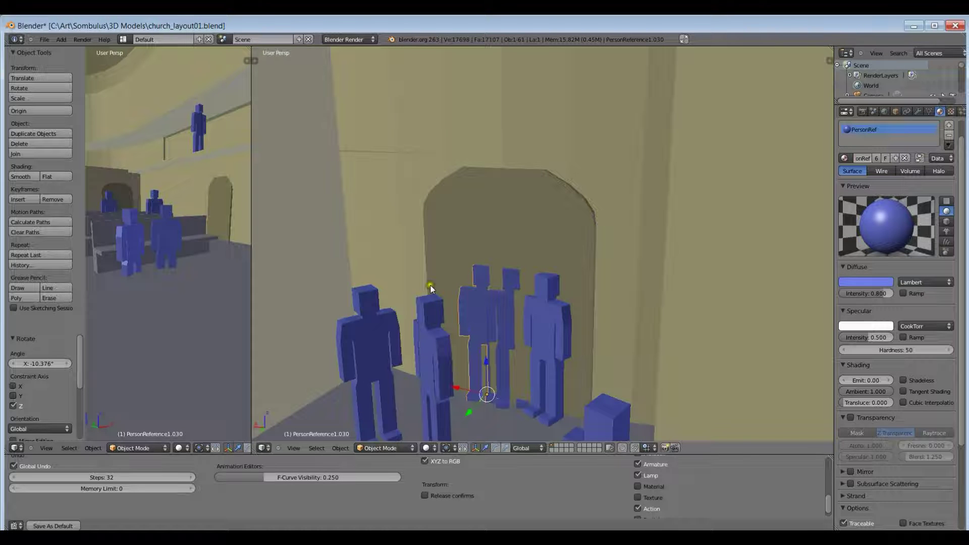
{"action": "scroll", "coordinate": [534, 299], "scroll_direction": "down", "scroll_amount": 3}
{"action": "scroll", "coordinate": [535, 299], "scroll_direction": "down", "scroll_amount": 2}
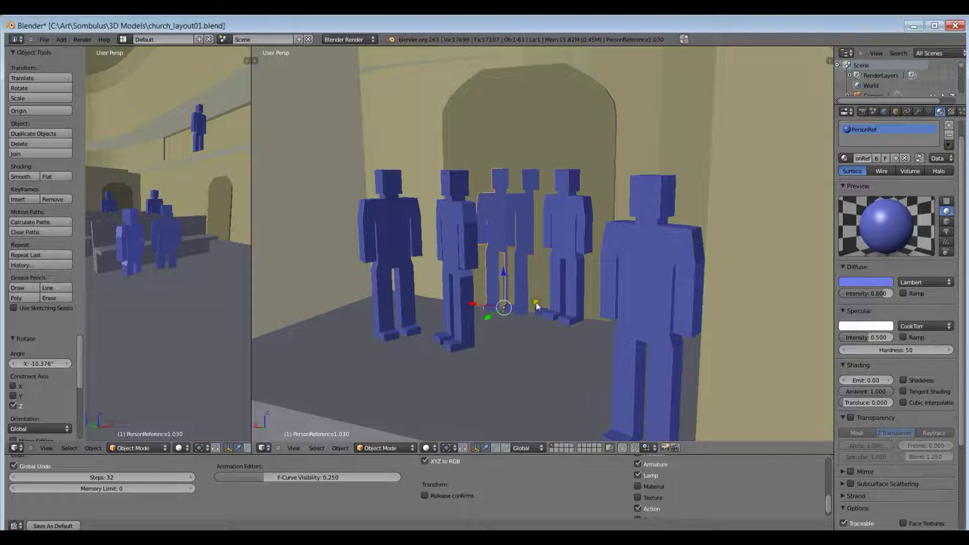
{"action": "scroll", "coordinate": [536, 302], "scroll_direction": "up", "scroll_amount": 1}
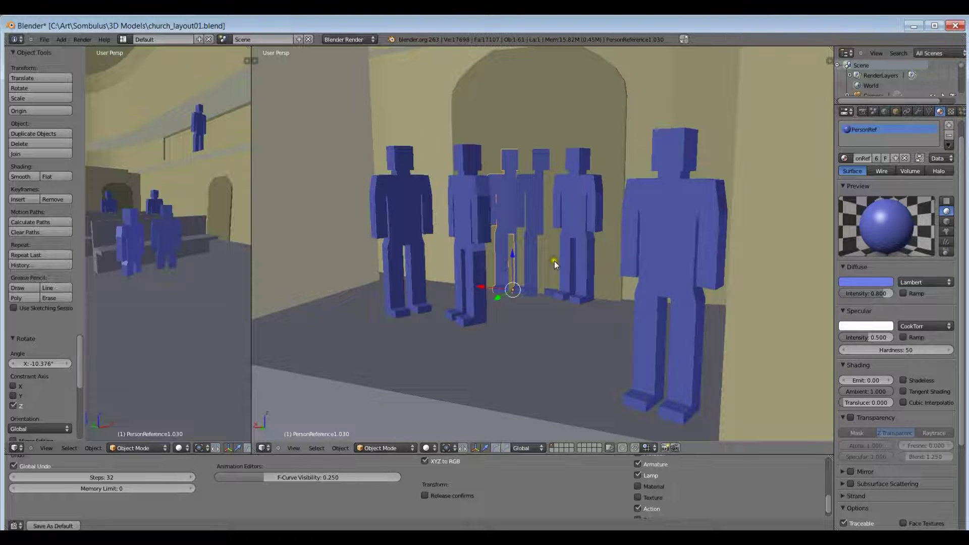
- Move the nearest person figure at the church entrance 0.476 along the global X axis, towards the group
{"action": "right_click", "coordinate": [562, 294]}
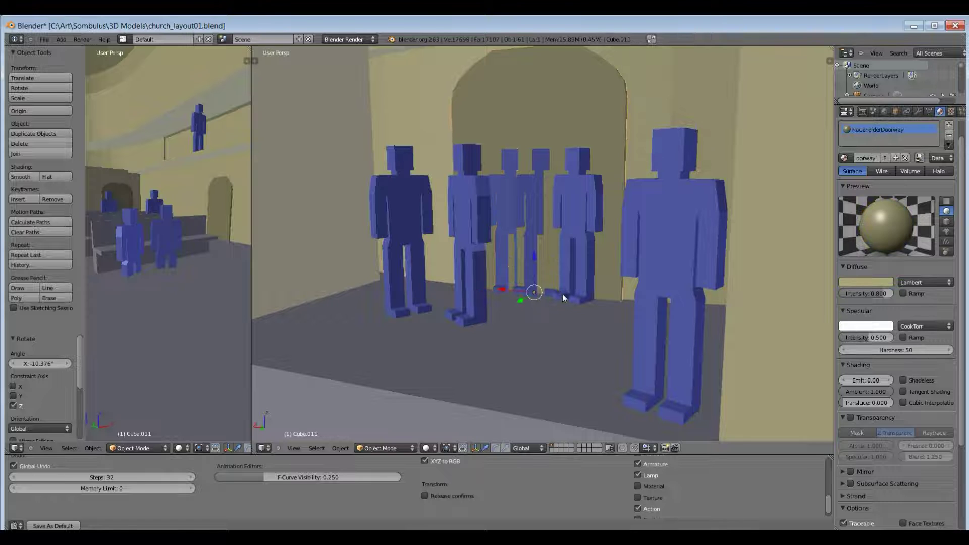
{"action": "right_click", "coordinate": [654, 302]}
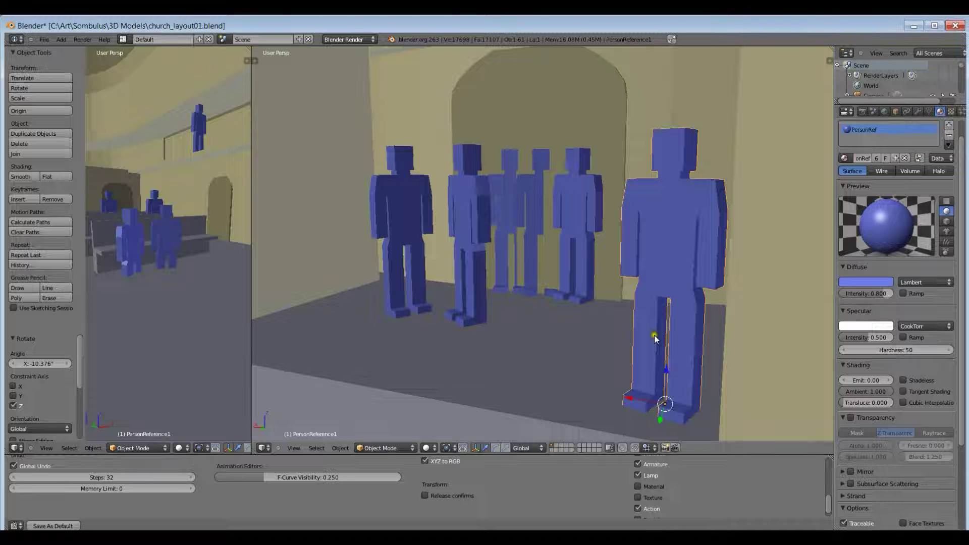
{"action": "left_click_drag", "start_coordinate": [655, 338], "coordinate": [555, 322]}
{"action": "left_click", "coordinate": [465, 299]}
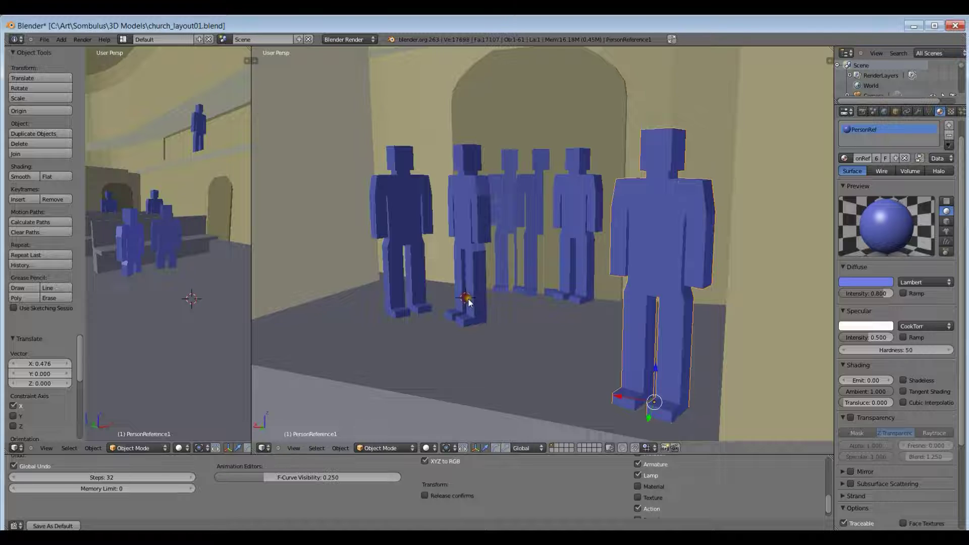
- Rotate the side-facing person figure beside the outermost one in the entrance group by -5.711° about the global Z axis
{"action": "right_click", "coordinate": [468, 300]}
{"action": "key", "text": "r"}
{"action": "key", "text": "z"}
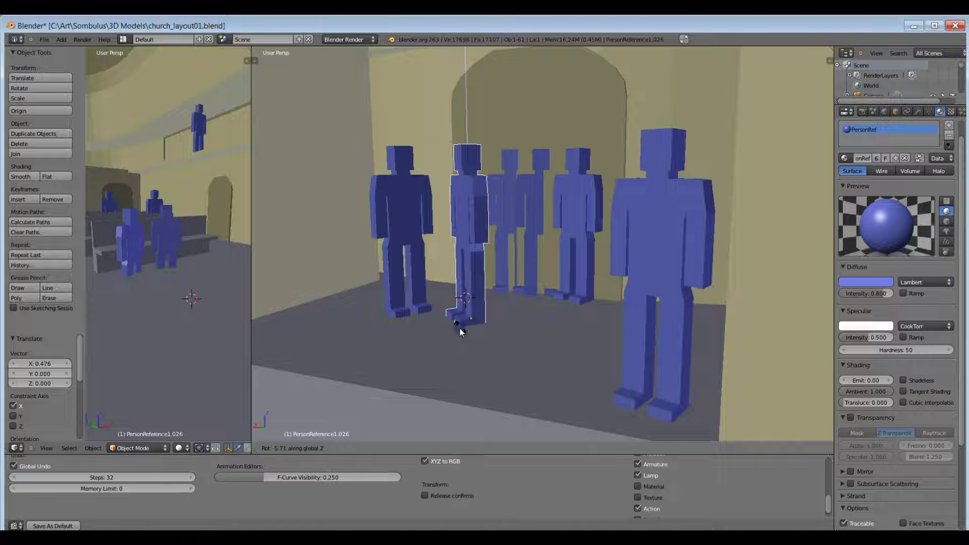
{"action": "left_click", "coordinate": [460, 327]}
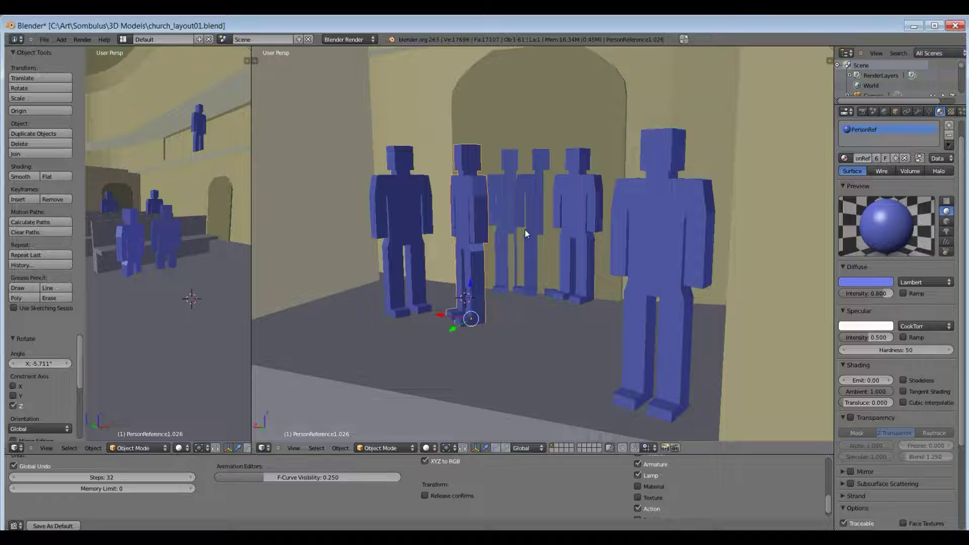
{"action": "left_click_drag", "start_coordinate": [525, 229], "coordinate": [557, 233]}
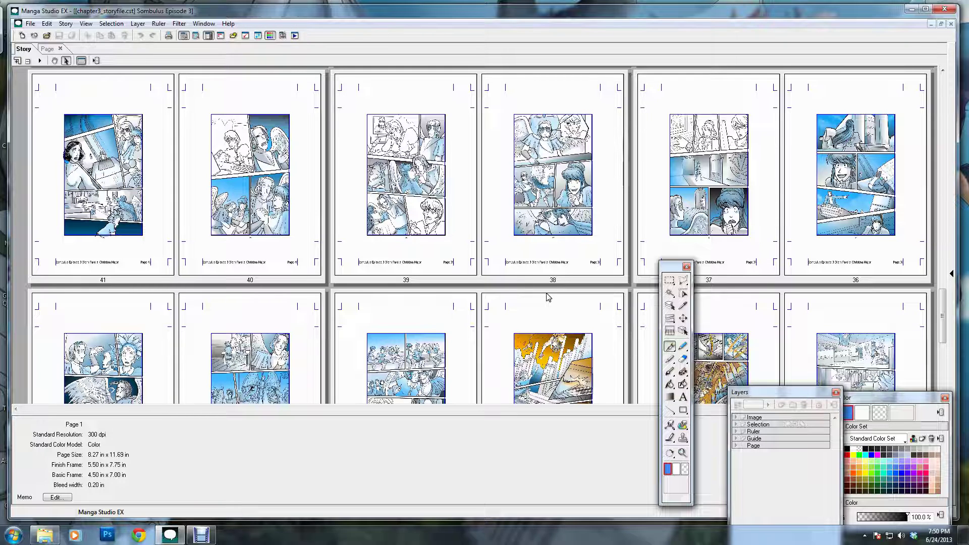
- In Manga Studio EX, open blank page 49 from the story overview and move the tool palette clear of the page frame
{"action": "scroll", "coordinate": [548, 296], "scroll_direction": "up", "scroll_amount": 3}
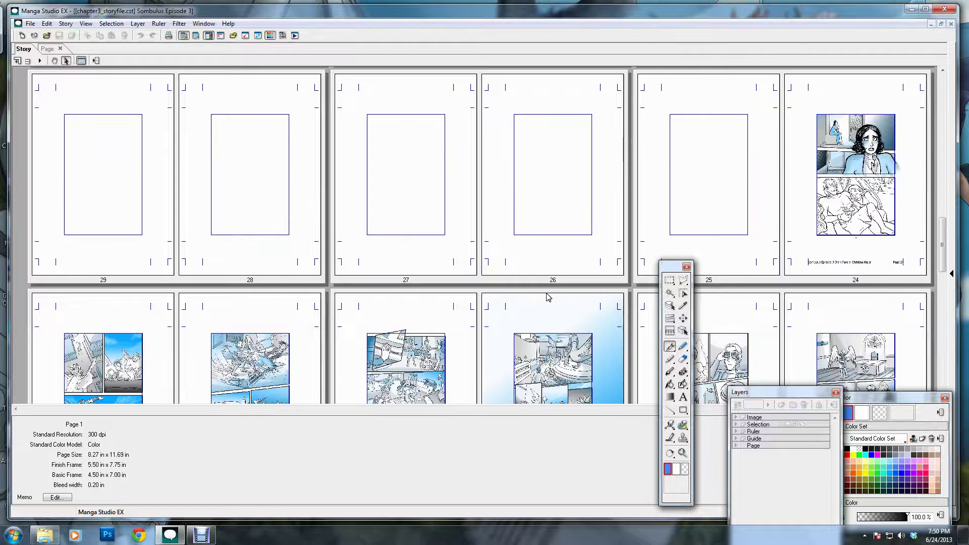
{"action": "scroll", "coordinate": [548, 297], "scroll_direction": "up", "scroll_amount": 3}
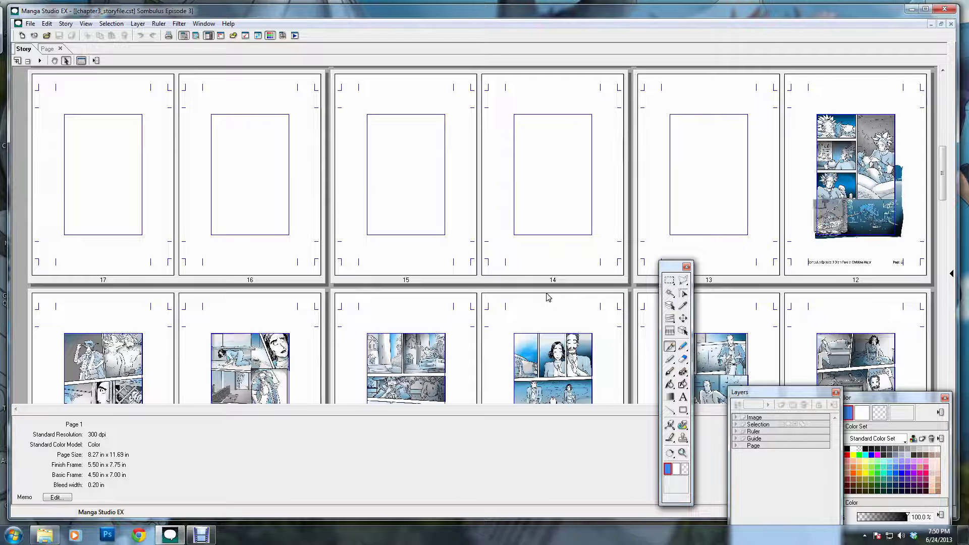
{"action": "scroll", "coordinate": [548, 296], "scroll_direction": "down", "scroll_amount": 2}
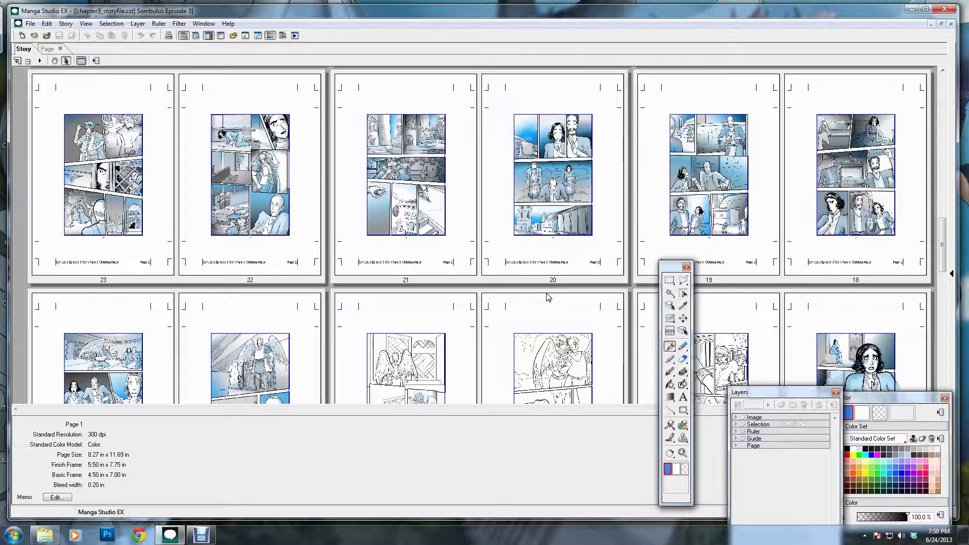
{"action": "scroll", "coordinate": [549, 297], "scroll_direction": "down", "scroll_amount": 5}
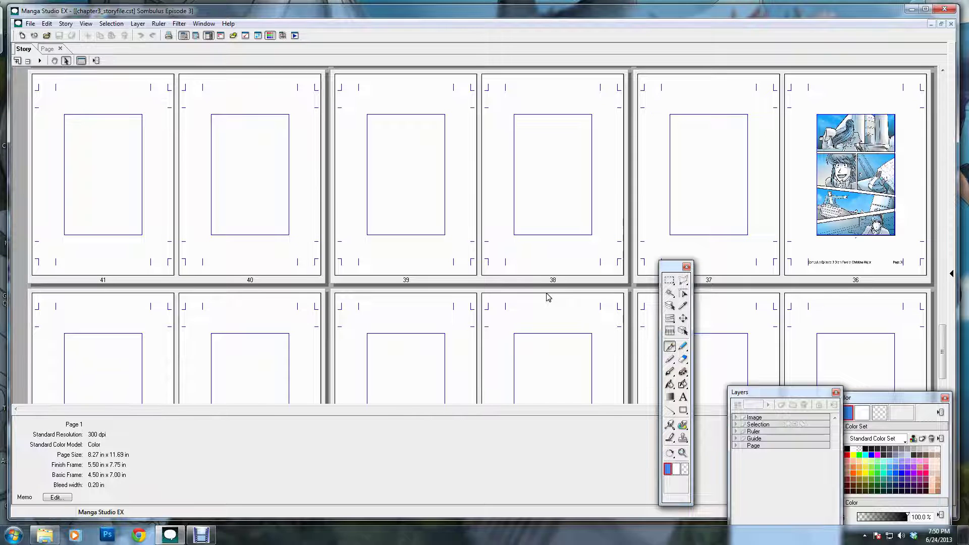
{"action": "scroll", "coordinate": [548, 297], "scroll_direction": "down", "scroll_amount": 3}
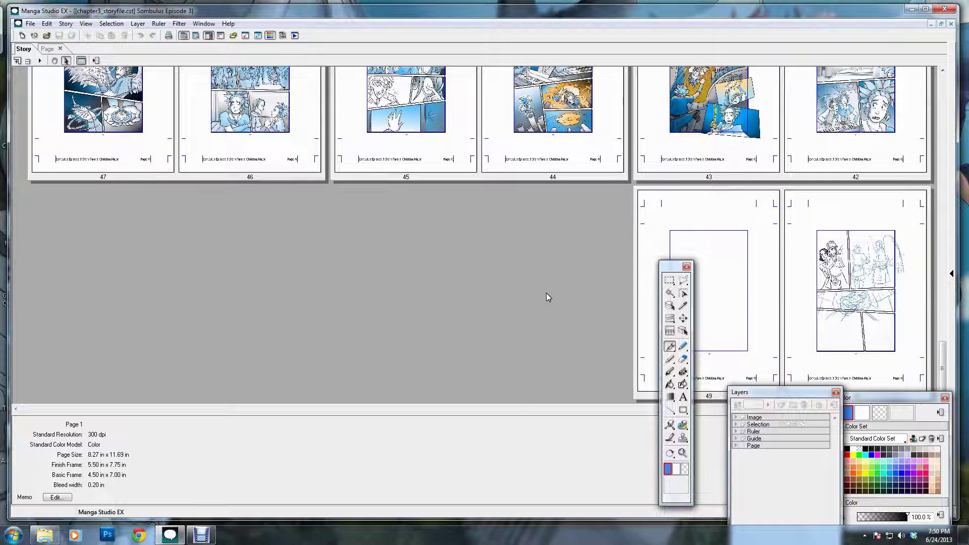
{"action": "scroll", "coordinate": [547, 297], "scroll_direction": "up", "scroll_amount": 1}
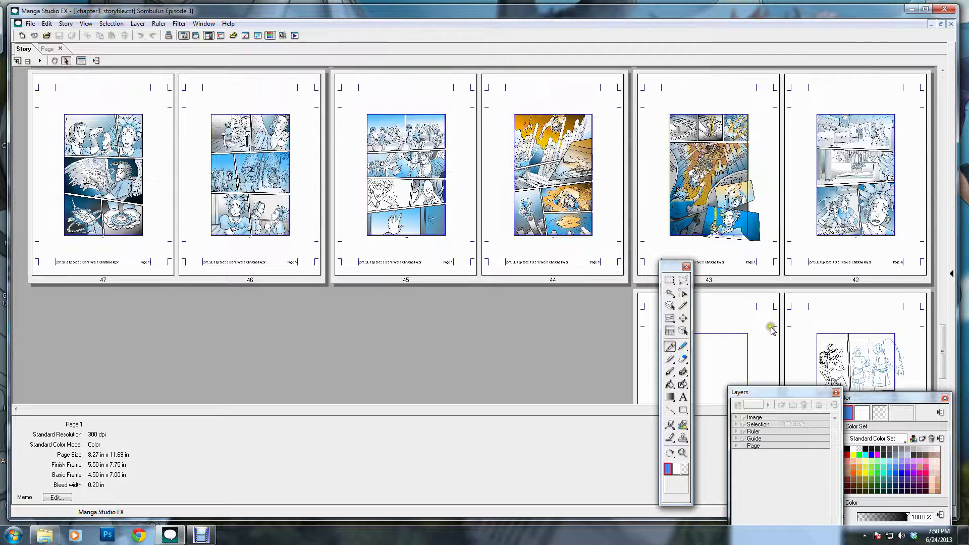
{"action": "double_click", "coordinate": [772, 329]}
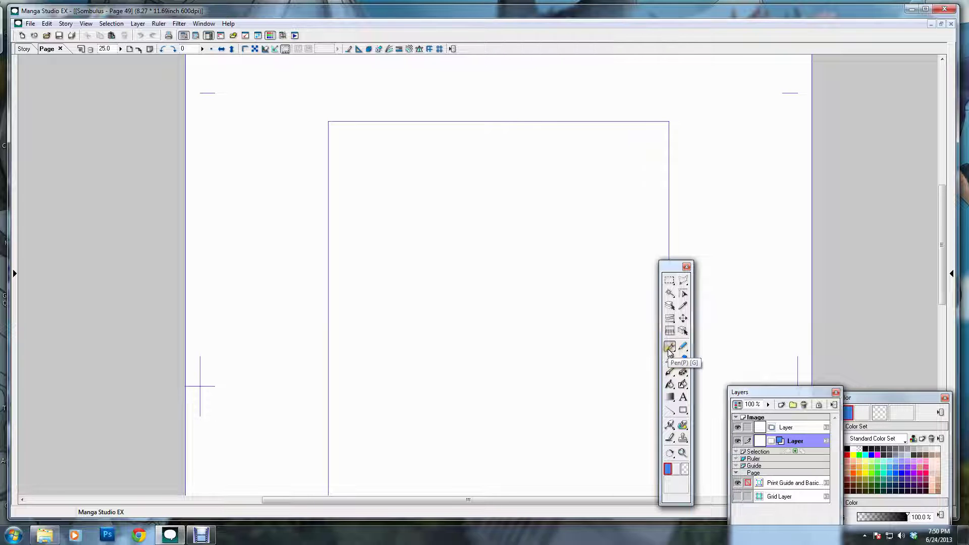
{"action": "left_click_drag", "start_coordinate": [665, 266], "coordinate": [818, 182]}
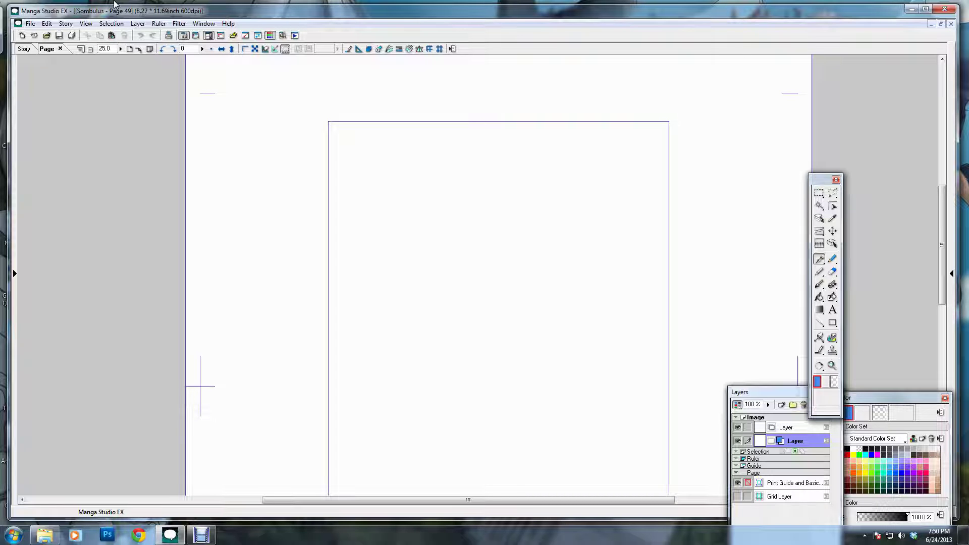
- Import the image file p54_view1.jpg from the architecture folder onto page 49
{"action": "left_click", "coordinate": [30, 24]}
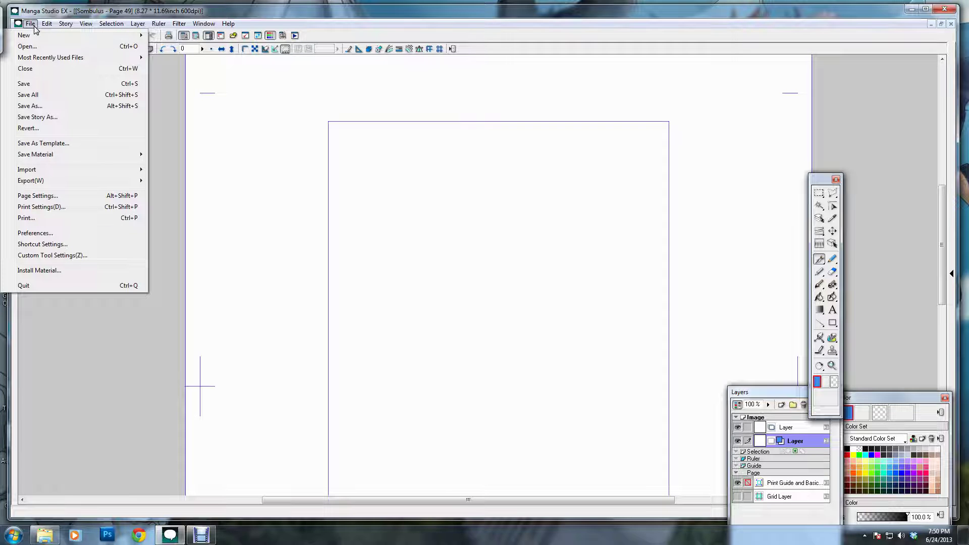
{"action": "mouse_move", "coordinate": [101, 174]}
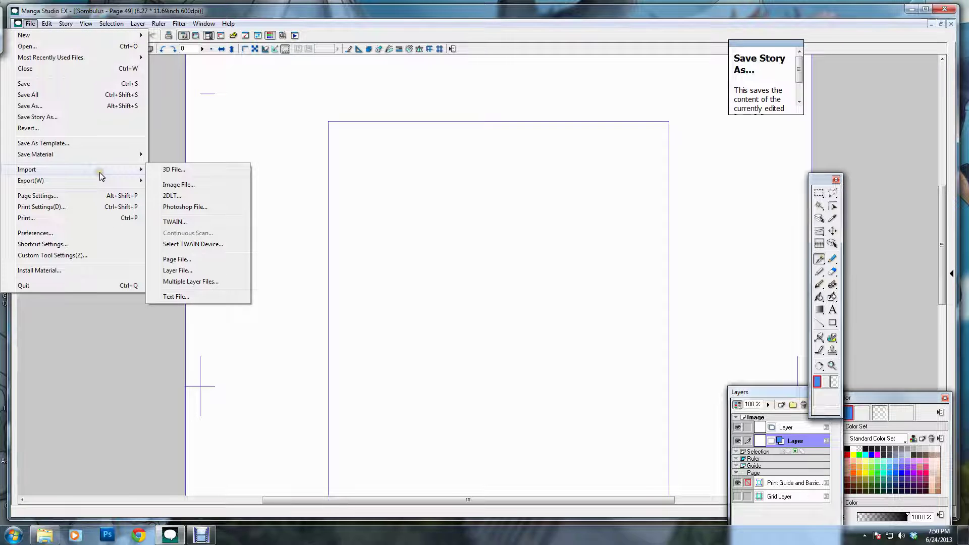
{"action": "left_click", "coordinate": [178, 185]}
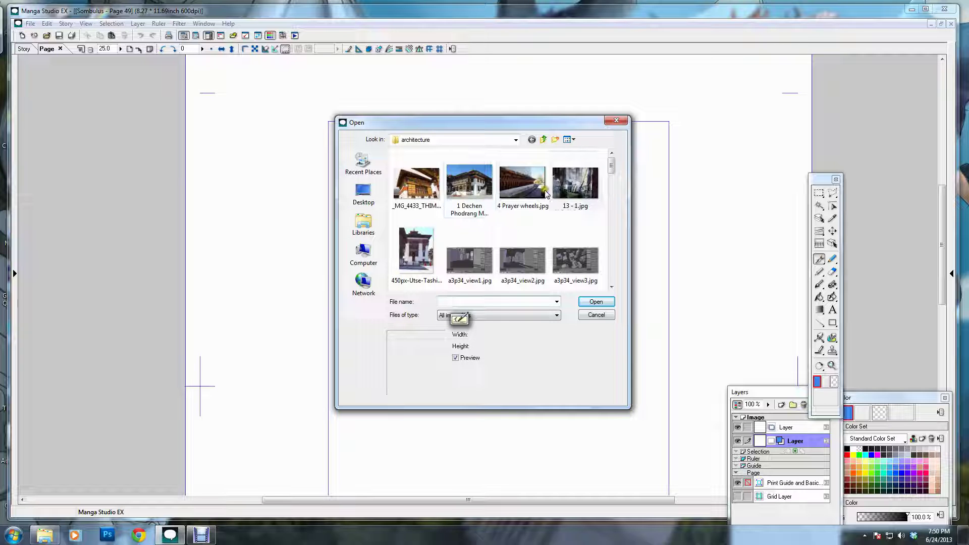
{"action": "scroll", "coordinate": [580, 222], "scroll_direction": "down", "scroll_amount": 8}
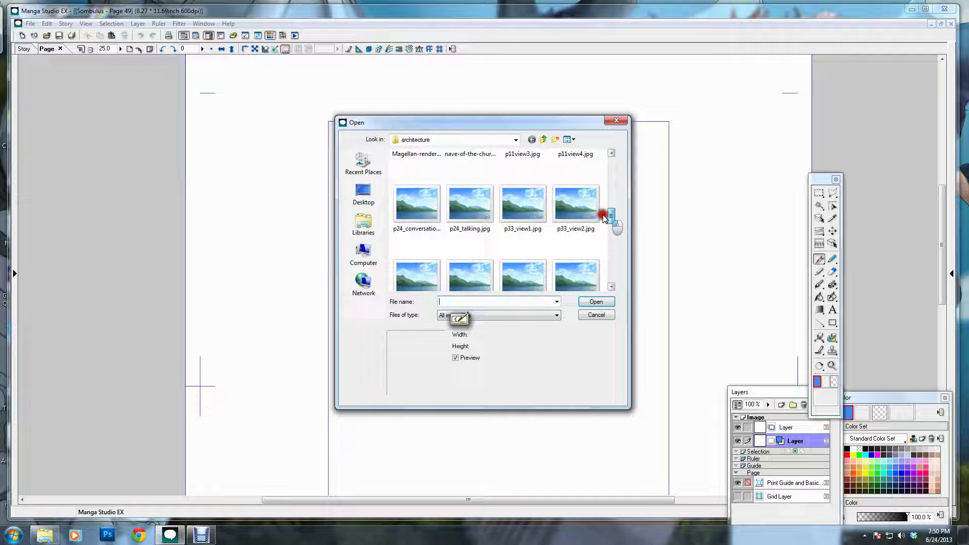
{"action": "scroll", "coordinate": [600, 250], "scroll_direction": "down", "scroll_amount": 5}
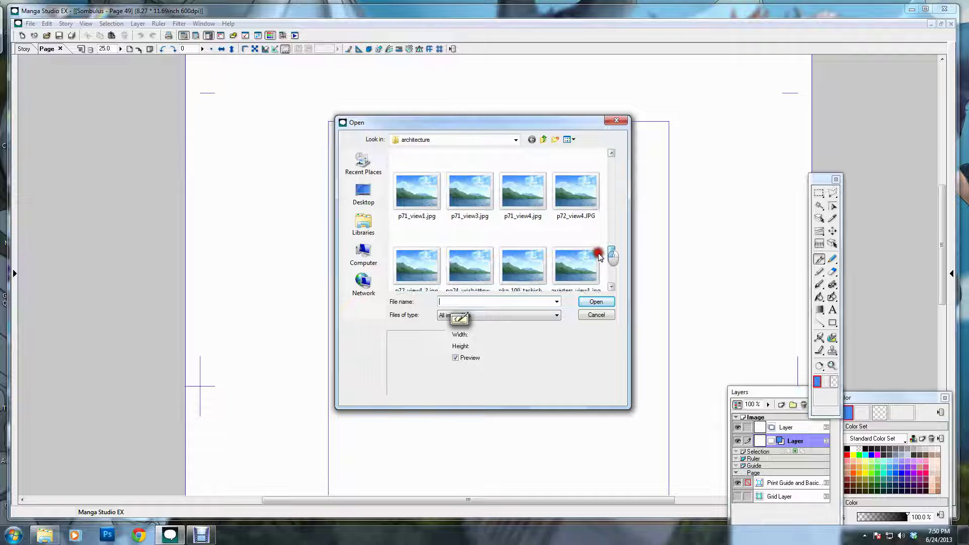
{"action": "scroll", "coordinate": [580, 252], "scroll_direction": "down", "scroll_amount": 1}
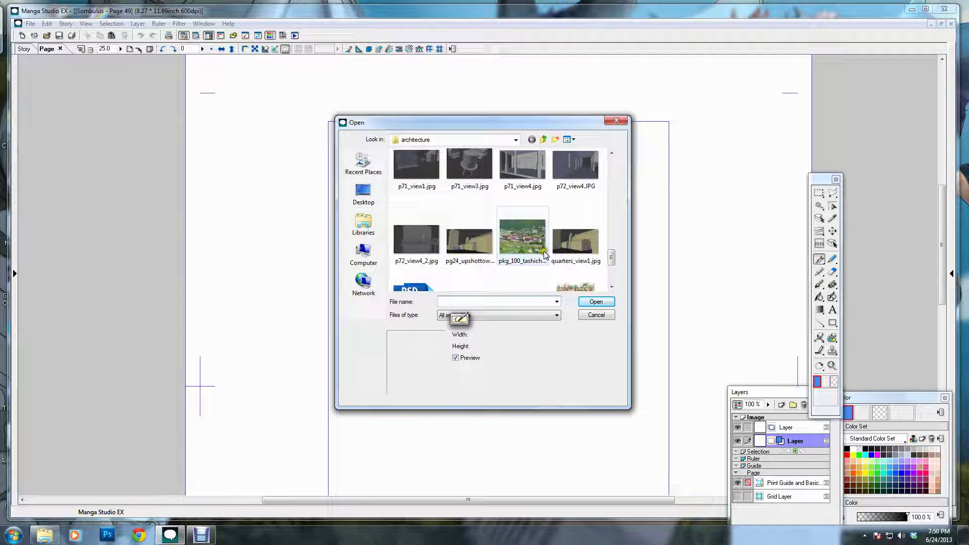
{"action": "left_click_drag", "start_coordinate": [617, 258], "coordinate": [610, 242]}
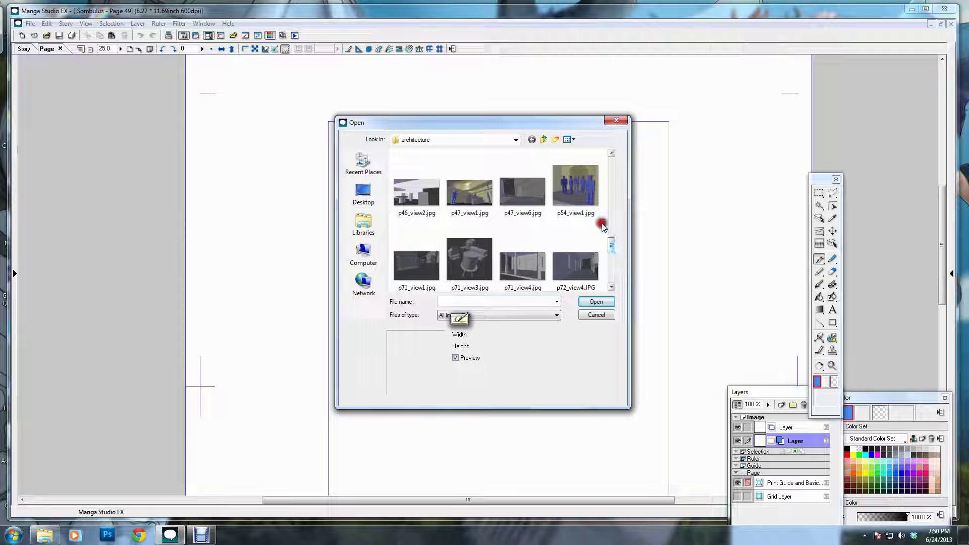
{"action": "left_click", "coordinate": [594, 200]}
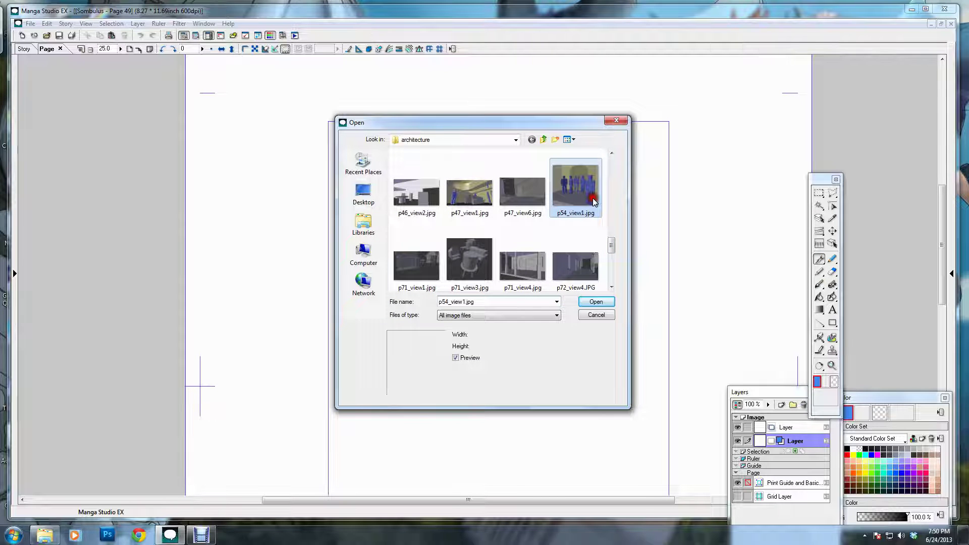
{"action": "double_click", "coordinate": [593, 199]}
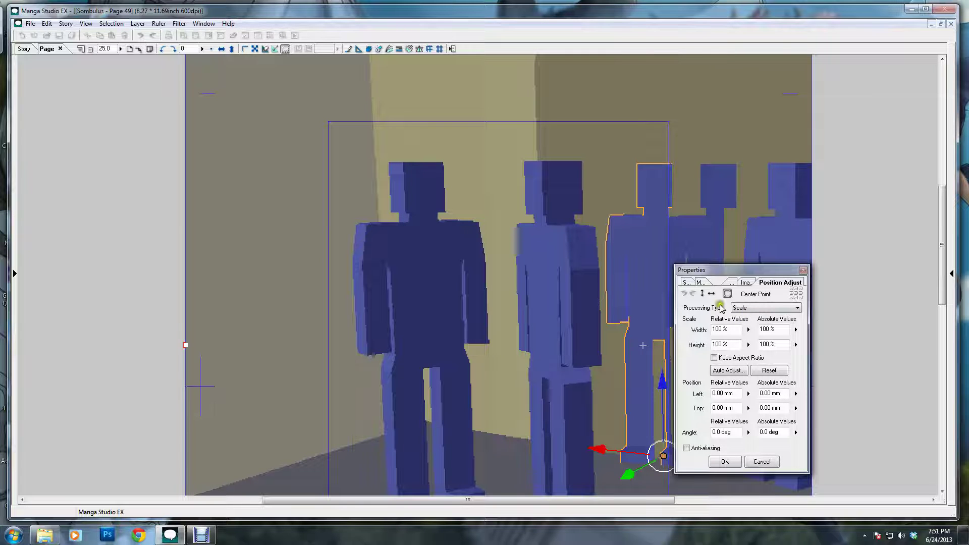
- Scale the imported image to 50% in width and height with Keep Aspect Ratio enabled
{"action": "left_click", "coordinate": [716, 329]}
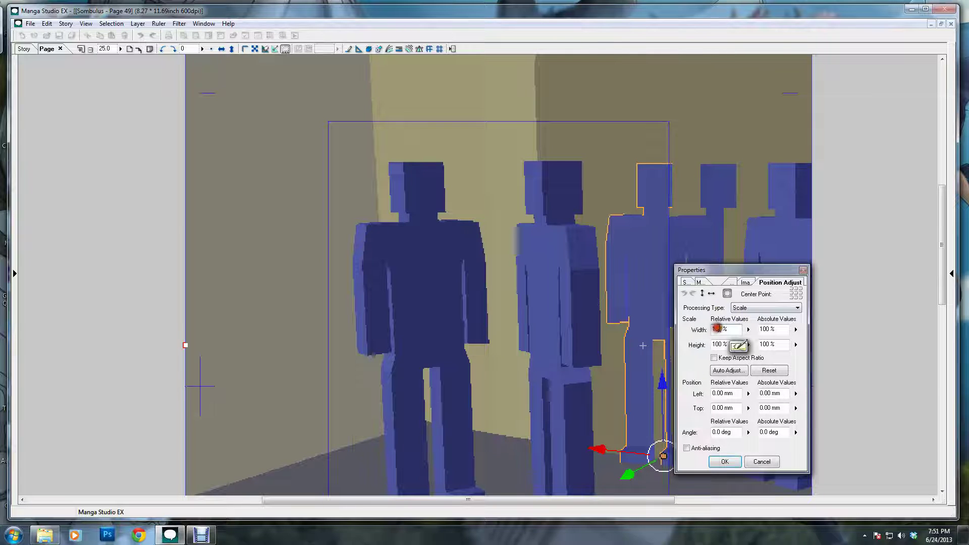
{"action": "type", "text": "50"}
{"action": "left_click", "coordinate": [767, 329]}
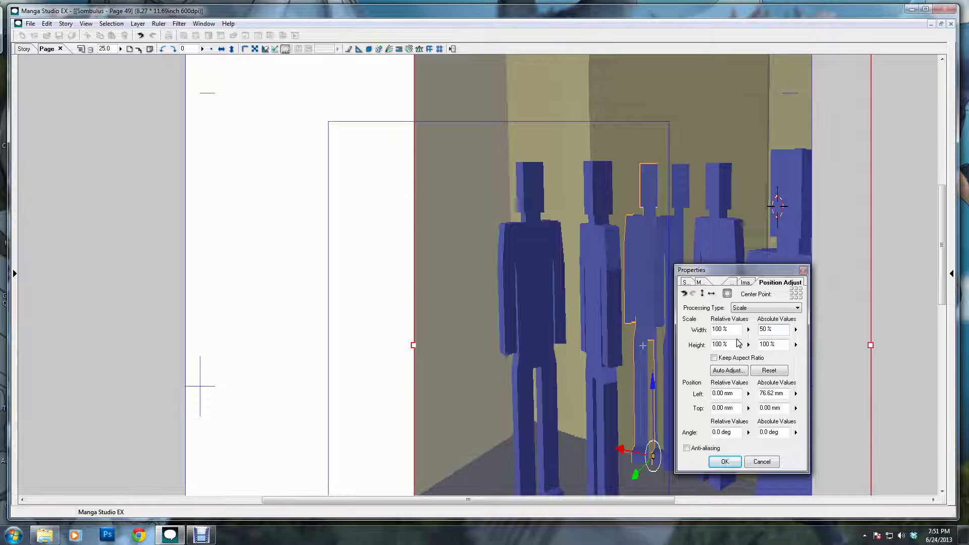
{"action": "left_click", "coordinate": [714, 357]}
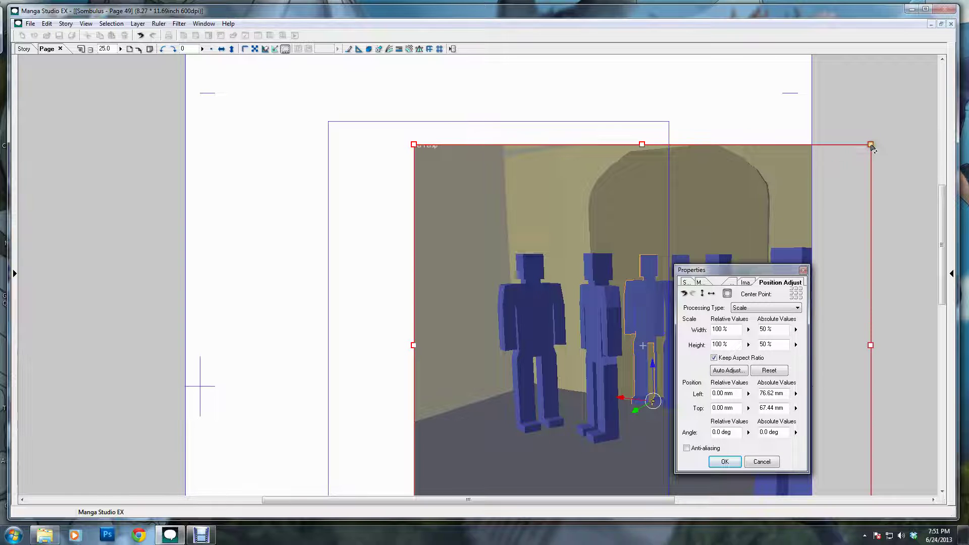
- Shrink the imported image proportionally to 25% and place it over the page frame's upper-left corner, its upper edge aligned with the frame
{"action": "left_click_drag", "start_coordinate": [871, 146], "coordinate": [863, 147]}
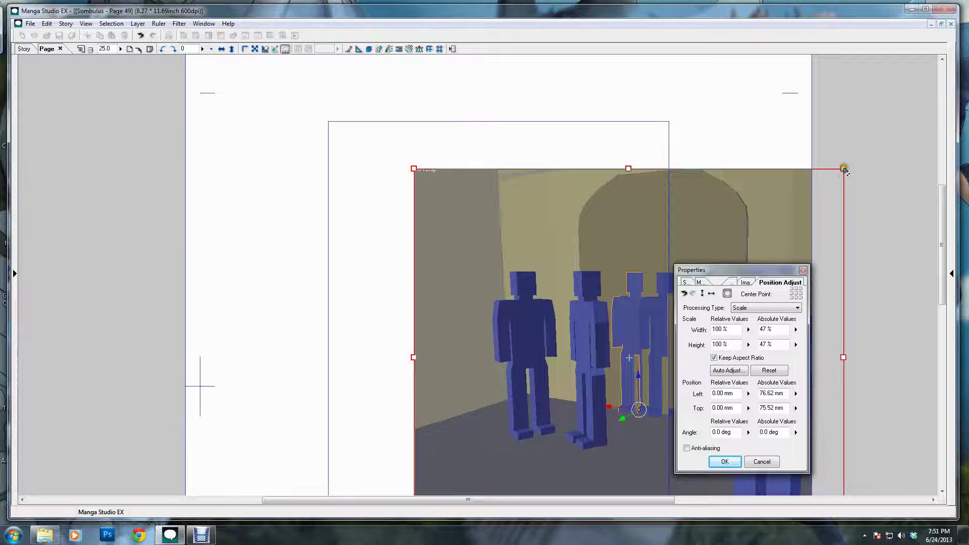
{"action": "left_click_drag", "start_coordinate": [843, 169], "coordinate": [651, 336]}
{"action": "left_click_drag", "start_coordinate": [582, 373], "coordinate": [467, 153]}
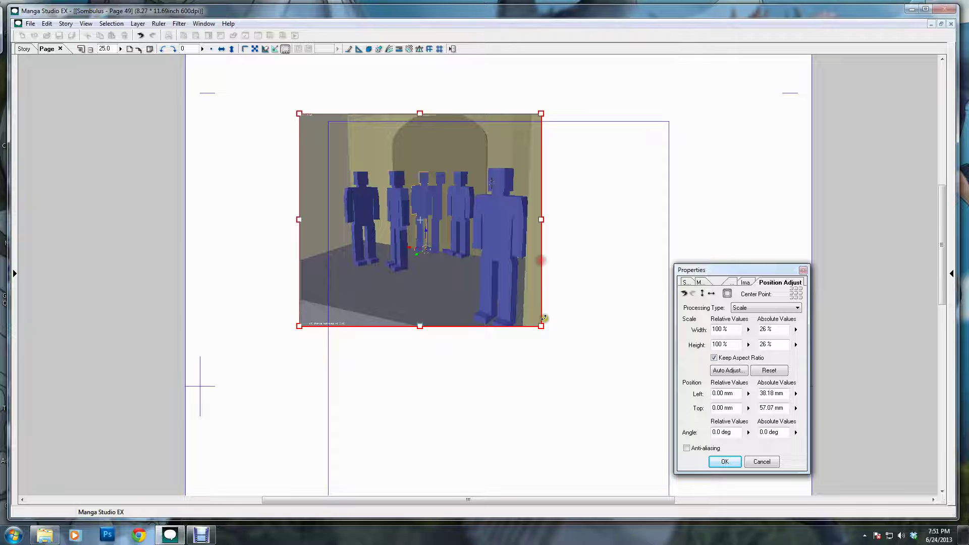
{"action": "left_click_drag", "start_coordinate": [542, 327], "coordinate": [519, 318]}
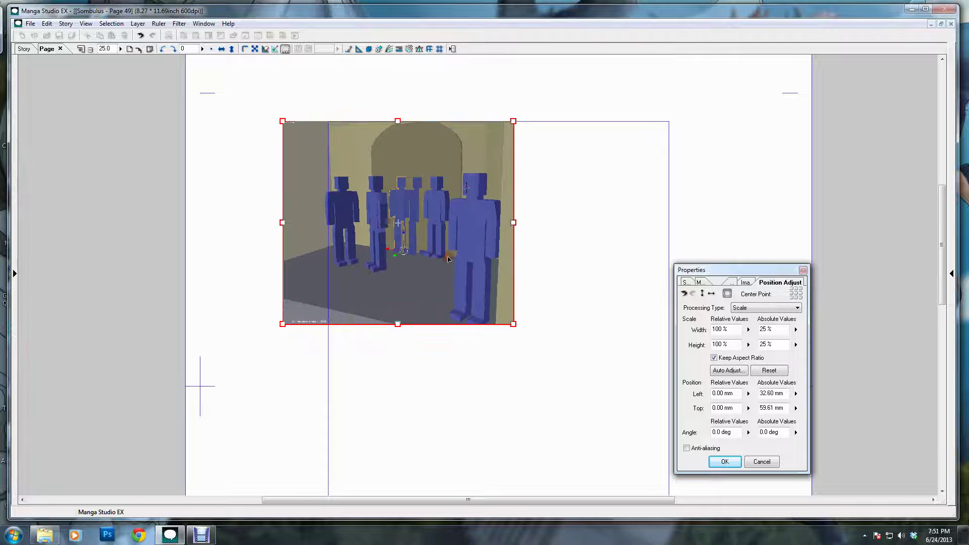
{"action": "left_click_drag", "start_coordinate": [448, 258], "coordinate": [443, 259]}
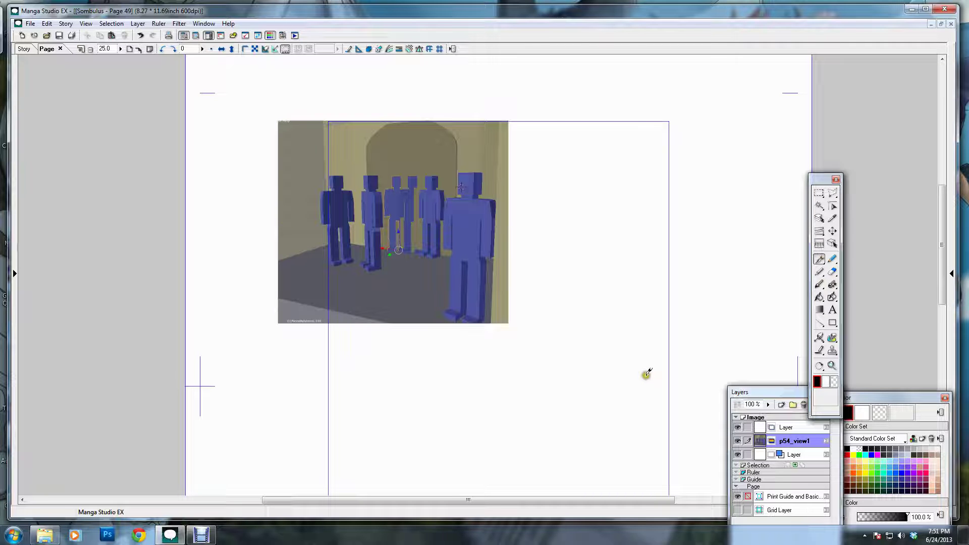
- Lower the p54_view1 layer's opacity to 26% and make the blue sketch layer active
{"action": "left_click", "coordinate": [767, 404]}
{"action": "left_click_drag", "start_coordinate": [767, 404], "coordinate": [770, 430]}
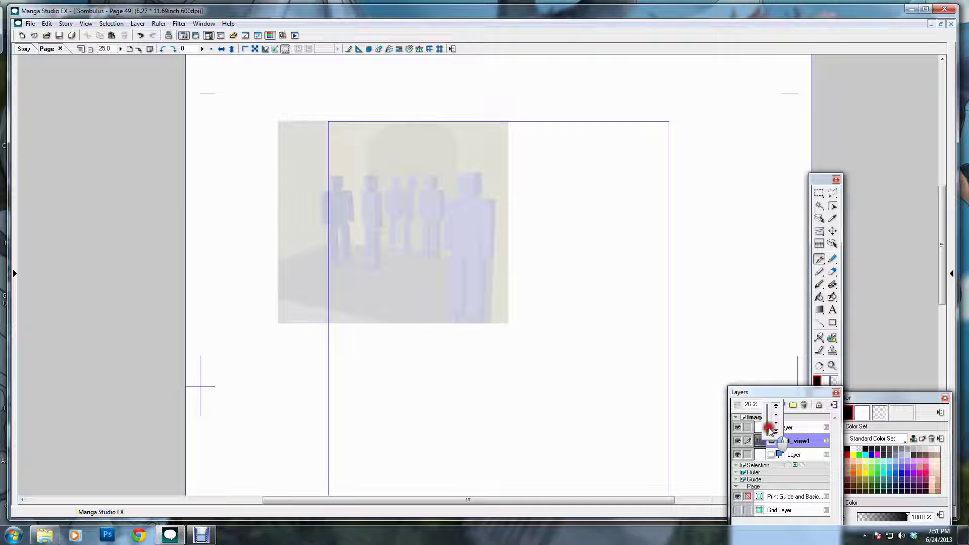
{"action": "left_click", "coordinate": [800, 456]}
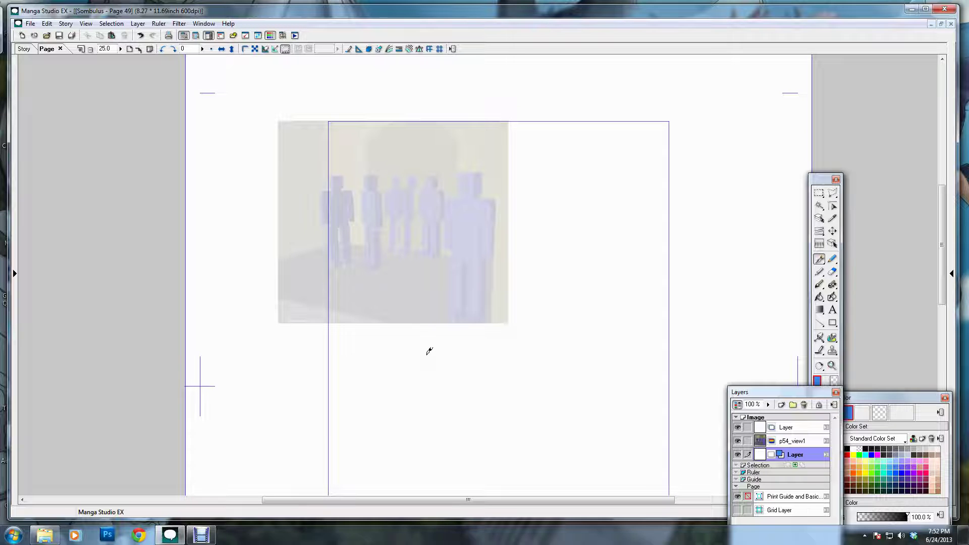
- Move the p54_view1 layer below the blue sketch layer in the layer order
{"action": "key", "text": "ctrl+plus"}
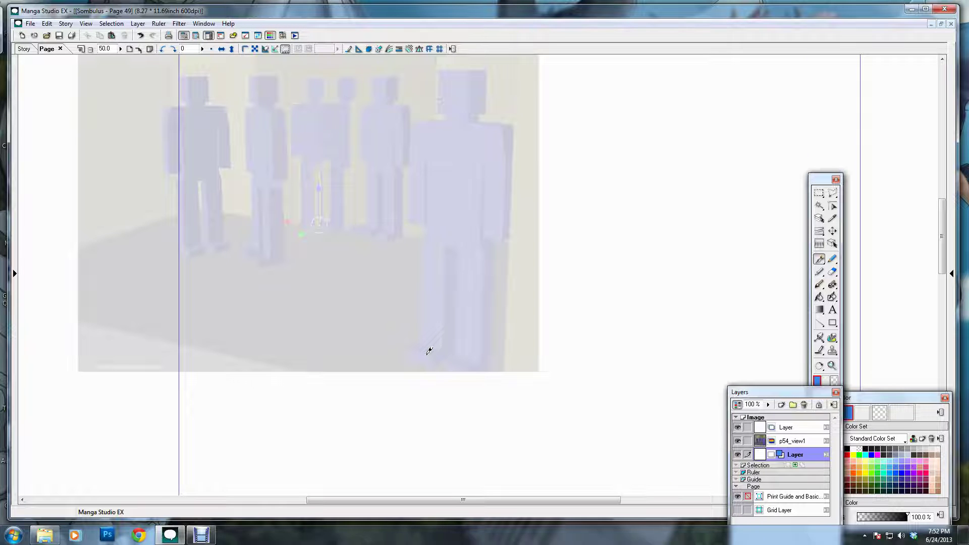
{"action": "left_click_drag", "start_coordinate": [429, 350], "coordinate": [392, 183]}
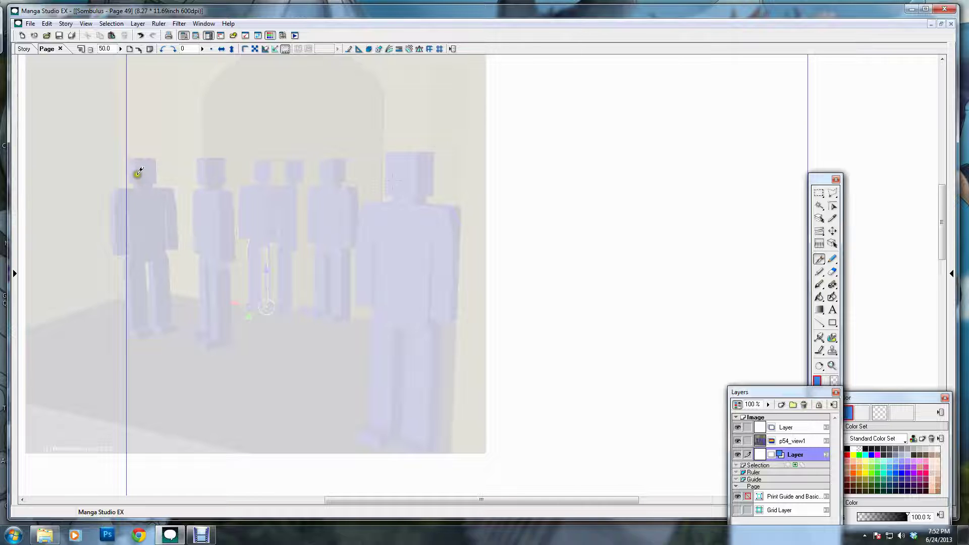
{"action": "left_click", "coordinate": [806, 441]}
{"action": "left_click_drag", "start_coordinate": [808, 442], "coordinate": [806, 454]}
{"action": "left_click", "coordinate": [803, 442]}
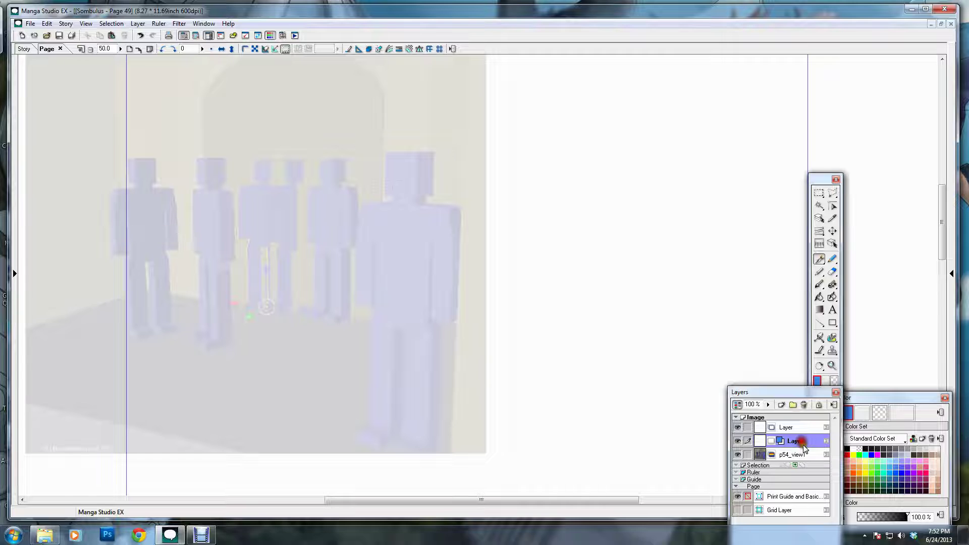
- Set the p54_view1 layer's opacity to 20% and make the blue sketch layer active
{"action": "left_click", "coordinate": [802, 454]}
{"action": "left_click", "coordinate": [768, 404]}
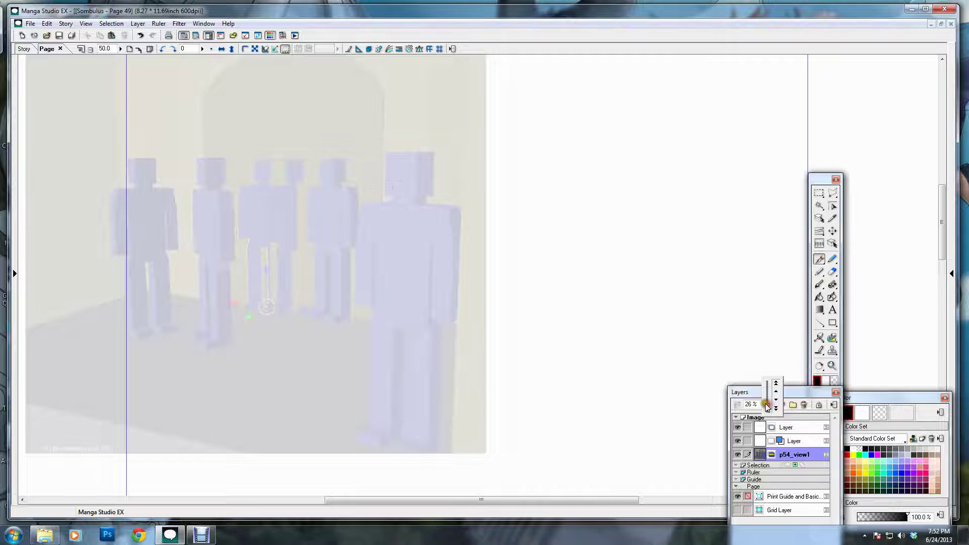
{"action": "left_click_drag", "start_coordinate": [768, 408], "coordinate": [768, 409]}
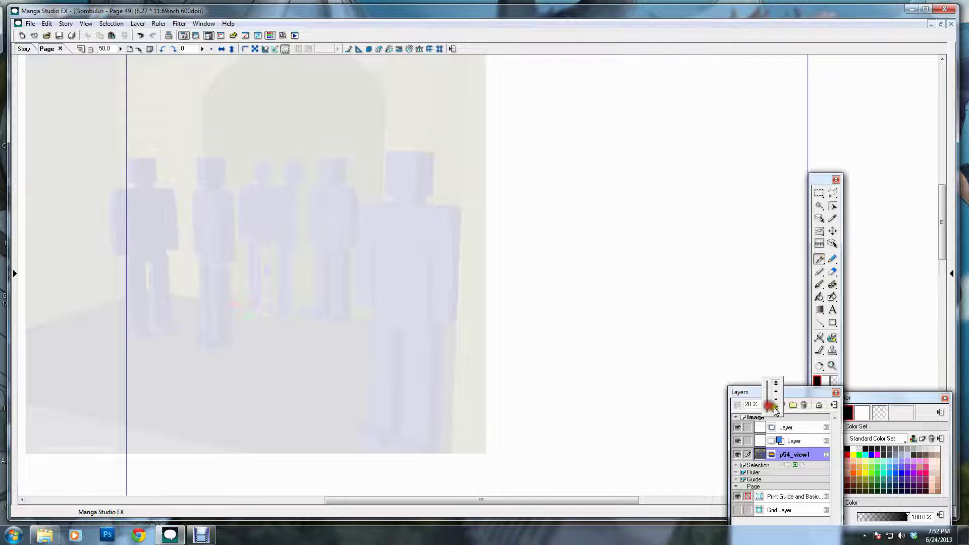
{"action": "left_click", "coordinate": [794, 441]}
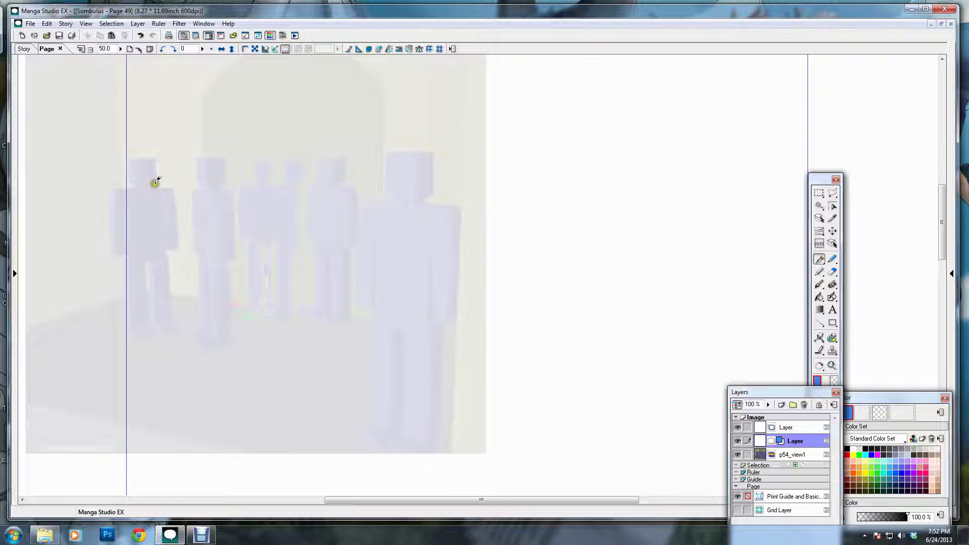
- Sketch the head, neck, shoulders, torso and hips of a person over the nearest reference figure
{"action": "mouse_move", "coordinate": [386, 159]}
{"action": "left_mouse_down"}
{"action": "mouse_move", "coordinate": [371, 204]}
{"action": "mouse_move", "coordinate": [378, 215]}
{"action": "mouse_move", "coordinate": [367, 213]}
{"action": "mouse_move", "coordinate": [385, 227]}
{"action": "mouse_move", "coordinate": [384, 268]}
{"action": "mouse_move", "coordinate": [395, 268]}
{"action": "mouse_move", "coordinate": [402, 211]}
{"action": "mouse_move", "coordinate": [383, 218]}
{"action": "mouse_move", "coordinate": [394, 235]}
{"action": "mouse_move", "coordinate": [392, 308]}
{"action": "mouse_move", "coordinate": [426, 288]}
{"action": "mouse_move", "coordinate": [430, 246]}
{"action": "mouse_move", "coordinate": [441, 258]}
{"action": "mouse_move", "coordinate": [460, 217]}
{"action": "mouse_move", "coordinate": [371, 318]}
{"action": "mouse_move", "coordinate": [412, 289]}
{"action": "mouse_move", "coordinate": [367, 284]}
{"action": "mouse_move", "coordinate": [374, 264]}
{"action": "mouse_move", "coordinate": [403, 294]}
{"action": "mouse_move", "coordinate": [366, 206]}
{"action": "left_mouse_up"}
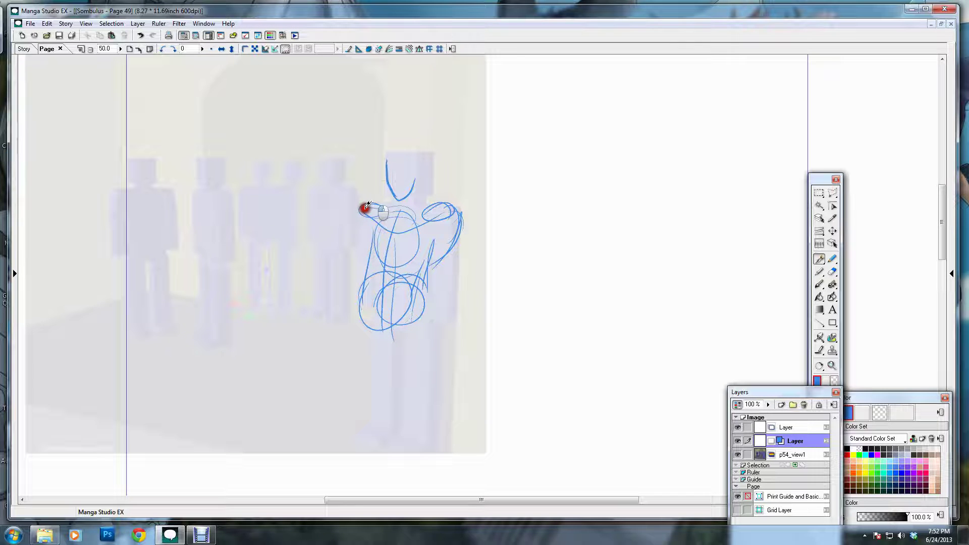
{"action": "mouse_move", "coordinate": [387, 163]}
{"action": "left_mouse_down"}
{"action": "mouse_move", "coordinate": [413, 146]}
{"action": "mouse_move", "coordinate": [420, 168]}
{"action": "mouse_move", "coordinate": [404, 157]}
{"action": "left_mouse_up"}
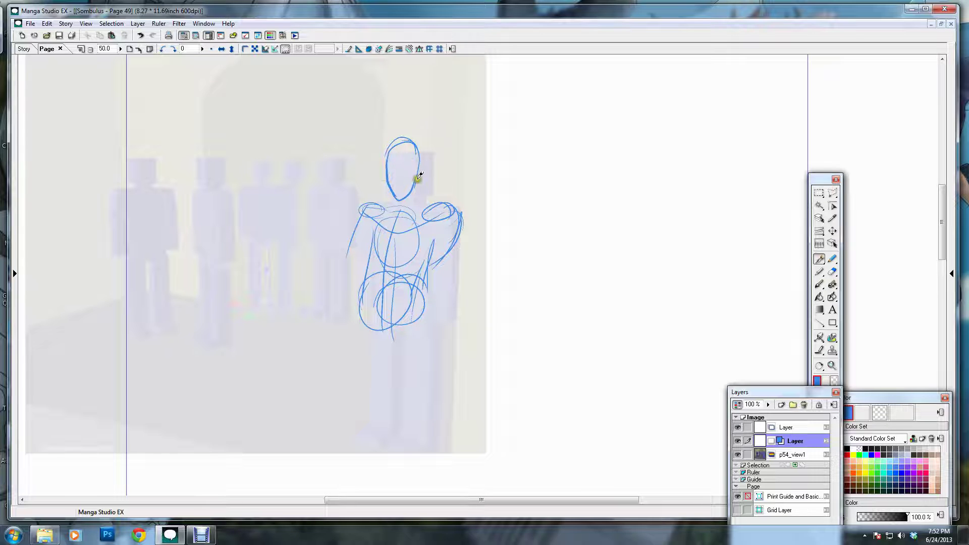
{"action": "left_click_drag", "start_coordinate": [408, 139], "coordinate": [400, 201]}
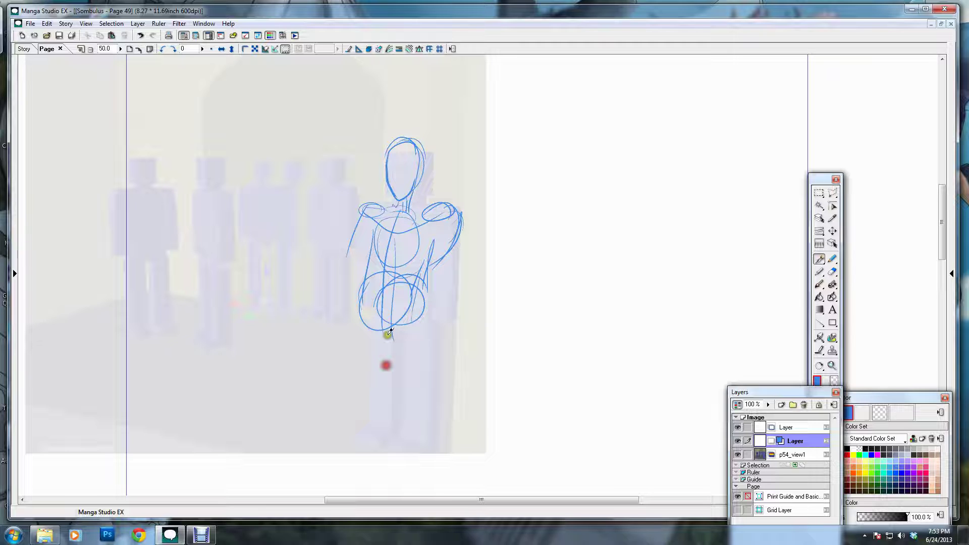
- Sketch the foreground person's legs from the hips down past the reference image's lower edge
{"action": "mouse_move", "coordinate": [423, 289]}
{"action": "left_mouse_down"}
{"action": "mouse_move", "coordinate": [430, 295]}
{"action": "mouse_move", "coordinate": [404, 379]}
{"action": "mouse_move", "coordinate": [418, 377]}
{"action": "left_mouse_up"}
{"action": "mouse_move", "coordinate": [398, 319]}
{"action": "left_mouse_down"}
{"action": "mouse_move", "coordinate": [379, 354]}
{"action": "mouse_move", "coordinate": [396, 386]}
{"action": "left_mouse_up"}
{"action": "mouse_move", "coordinate": [376, 328]}
{"action": "left_mouse_down"}
{"action": "mouse_move", "coordinate": [385, 391]}
{"action": "mouse_move", "coordinate": [407, 381]}
{"action": "mouse_move", "coordinate": [385, 456]}
{"action": "left_mouse_up"}
{"action": "left_click_drag", "start_coordinate": [416, 413], "coordinate": [402, 462]}
{"action": "left_click_drag", "start_coordinate": [388, 403], "coordinate": [402, 410]}
- Draw the foreground person's crossed arms, facial features and long hair with a bun
{"action": "mouse_move", "coordinate": [353, 243]}
{"action": "left_mouse_down"}
{"action": "mouse_move", "coordinate": [379, 264]}
{"action": "mouse_move", "coordinate": [369, 277]}
{"action": "mouse_move", "coordinate": [424, 281]}
{"action": "mouse_move", "coordinate": [436, 272]}
{"action": "left_mouse_up"}
{"action": "mouse_move", "coordinate": [387, 170]}
{"action": "left_mouse_down"}
{"action": "mouse_move", "coordinate": [417, 169]}
{"action": "mouse_move", "coordinate": [424, 147]}
{"action": "mouse_move", "coordinate": [385, 147]}
{"action": "mouse_move", "coordinate": [418, 151]}
{"action": "mouse_move", "coordinate": [391, 166]}
{"action": "mouse_move", "coordinate": [424, 171]}
{"action": "mouse_move", "coordinate": [422, 197]}
{"action": "left_mouse_up"}
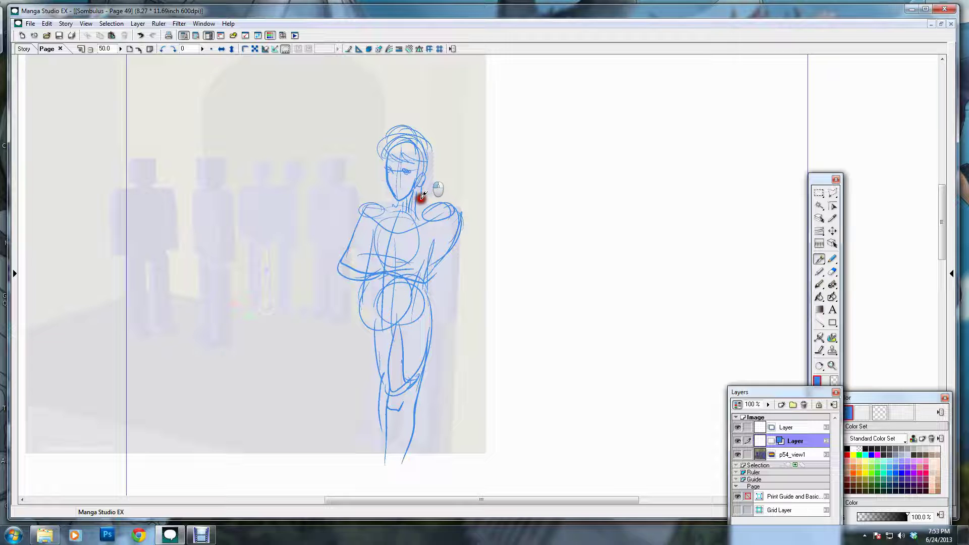
{"action": "left_click", "coordinate": [380, 208]}
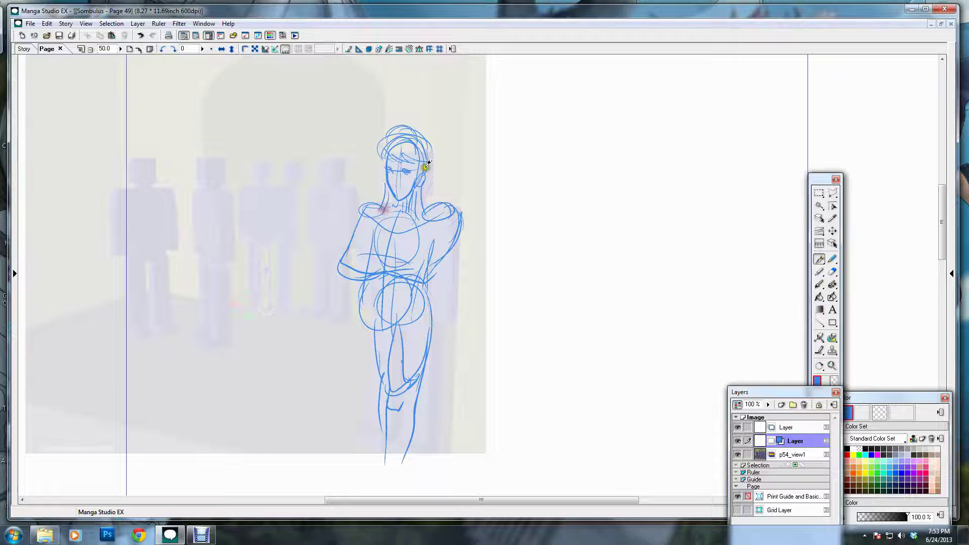
{"action": "left_click_drag", "start_coordinate": [427, 163], "coordinate": [428, 204]}
{"action": "mouse_move", "coordinate": [400, 129]}
{"action": "left_mouse_down"}
{"action": "mouse_move", "coordinate": [417, 117]}
{"action": "mouse_move", "coordinate": [420, 160]}
{"action": "left_mouse_up"}
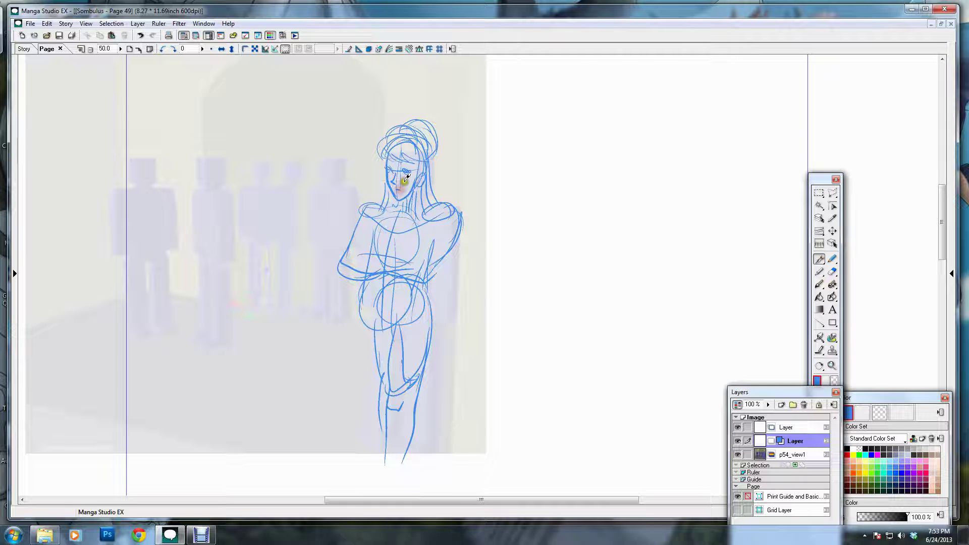
- Refine the foreground person's crossed forearms and mouth, and draw clothing lines down from the waist along the hip and thigh
{"action": "mouse_move", "coordinate": [373, 270]}
{"action": "left_mouse_down"}
{"action": "mouse_move", "coordinate": [404, 260]}
{"action": "mouse_move", "coordinate": [425, 275]}
{"action": "left_mouse_up"}
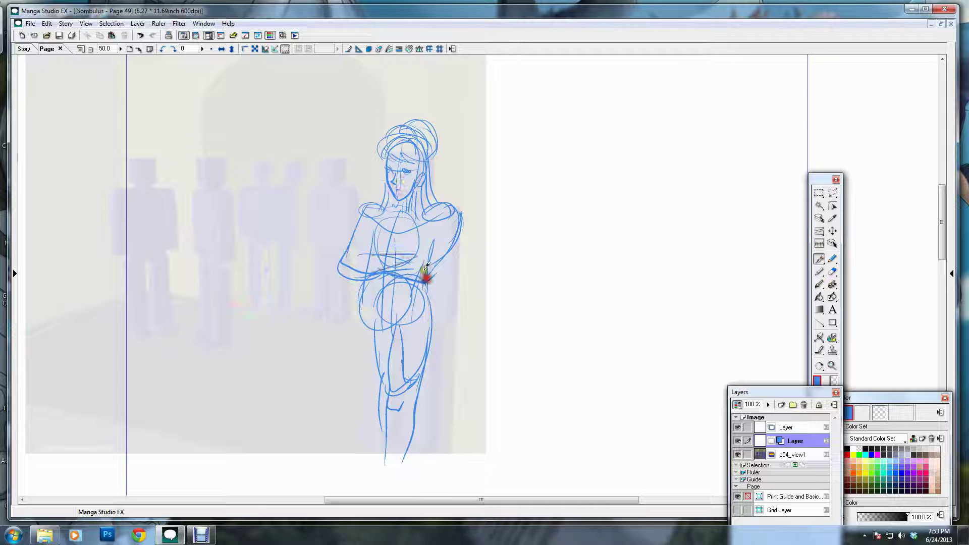
{"action": "left_click", "coordinate": [404, 190]}
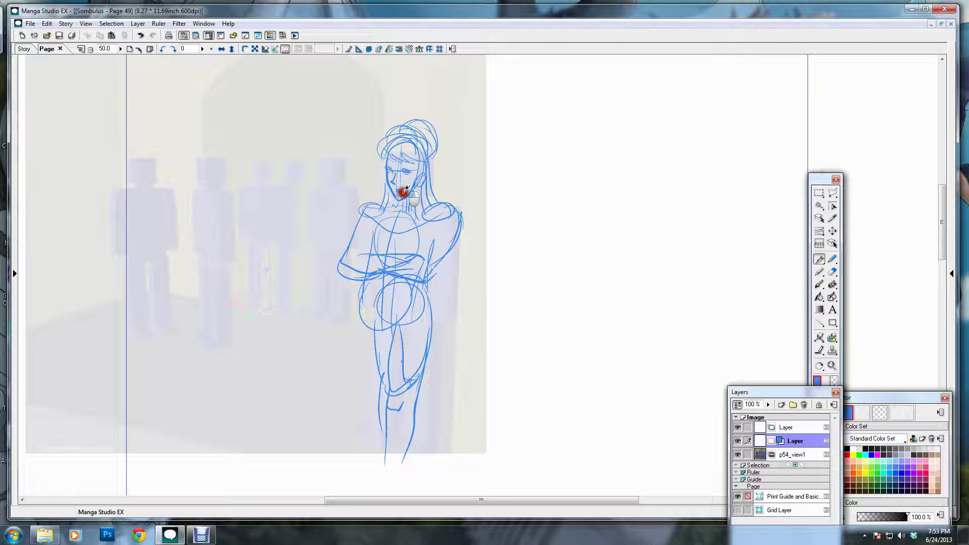
{"action": "left_click", "coordinate": [386, 301]}
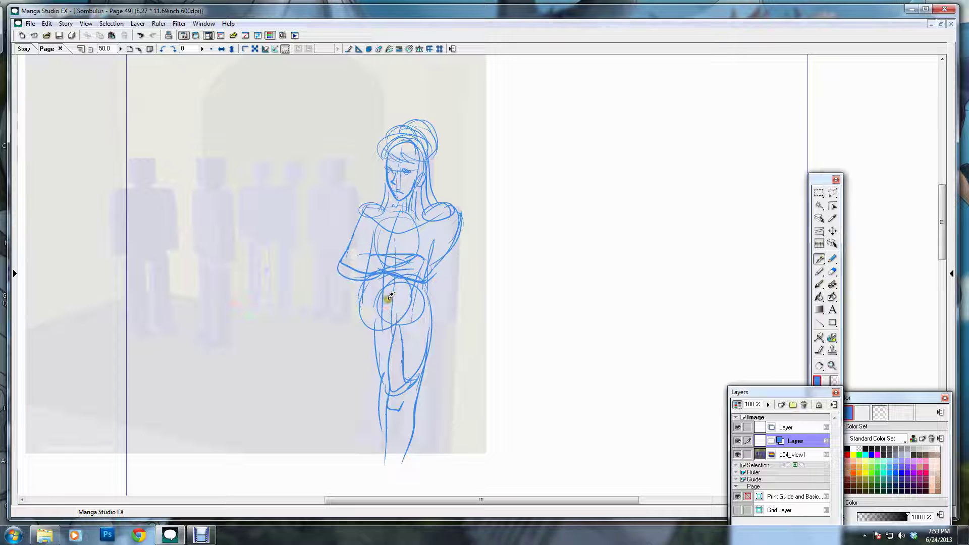
{"action": "left_click_drag", "start_coordinate": [365, 282], "coordinate": [368, 362]}
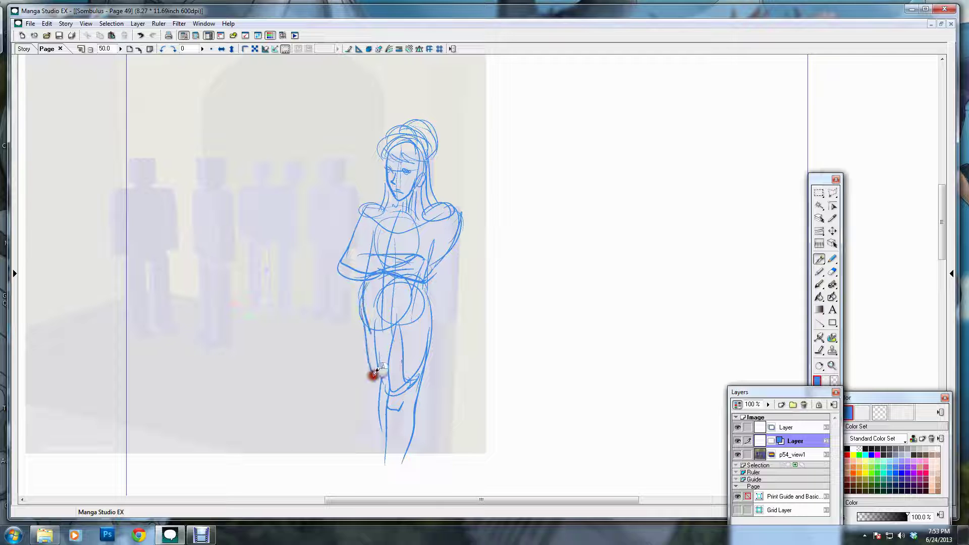
{"action": "mouse_move", "coordinate": [372, 287]}
{"action": "left_mouse_down"}
{"action": "mouse_move", "coordinate": [369, 389]}
{"action": "mouse_move", "coordinate": [385, 368]}
{"action": "mouse_move", "coordinate": [340, 438]}
{"action": "left_mouse_up"}
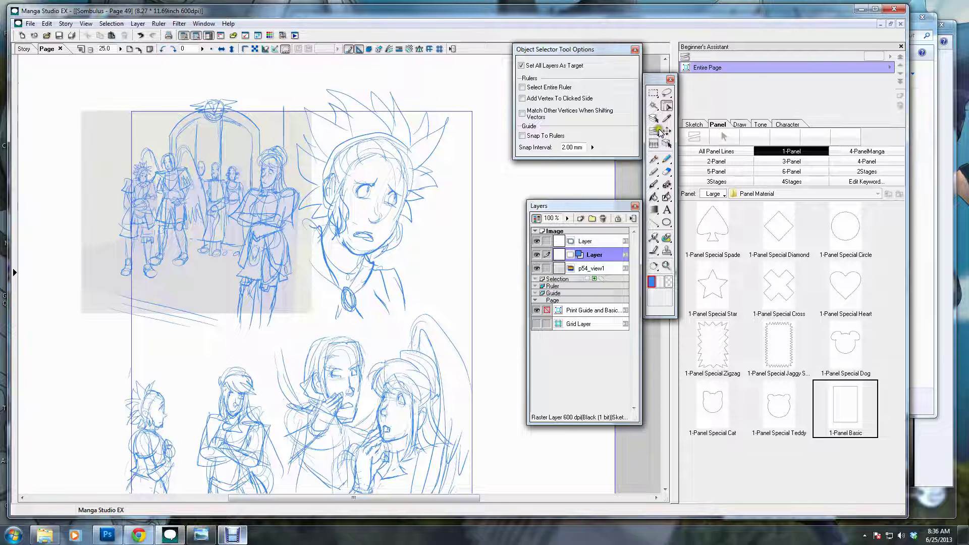
- Place the 1-Panel Basic panel template on the page as a full-page frame around the sketches
{"action": "left_click", "coordinate": [204, 23]}
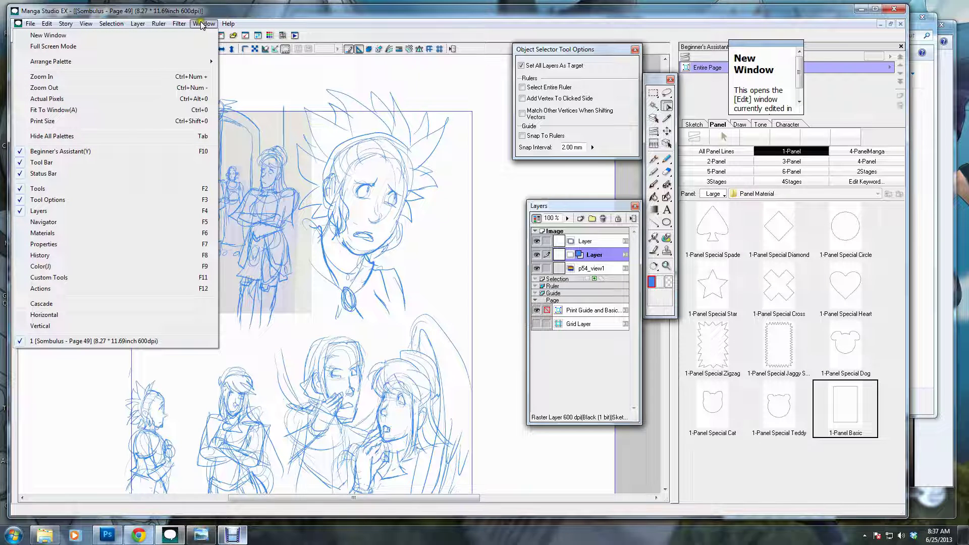
{"action": "left_click", "coordinate": [858, 410]}
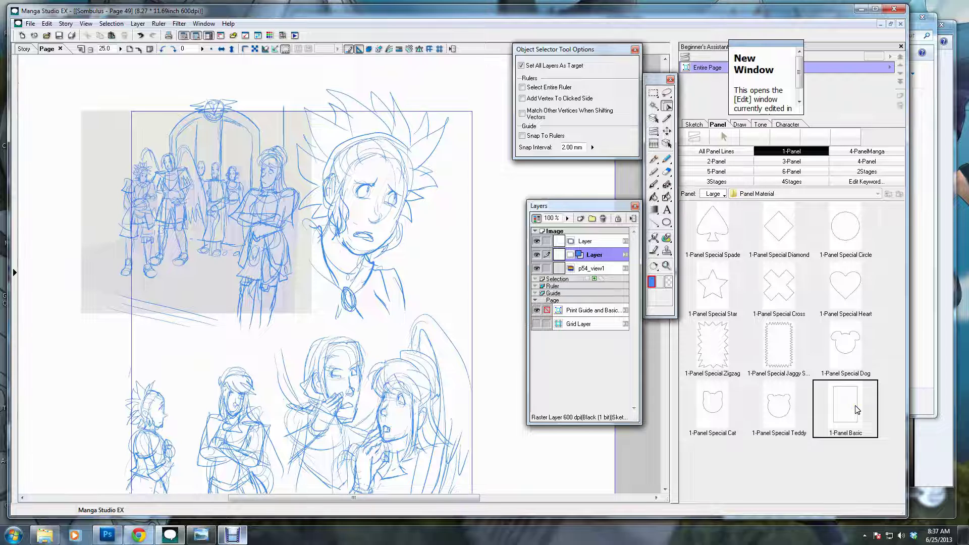
{"action": "left_click_drag", "start_coordinate": [856, 410], "coordinate": [295, 318]}
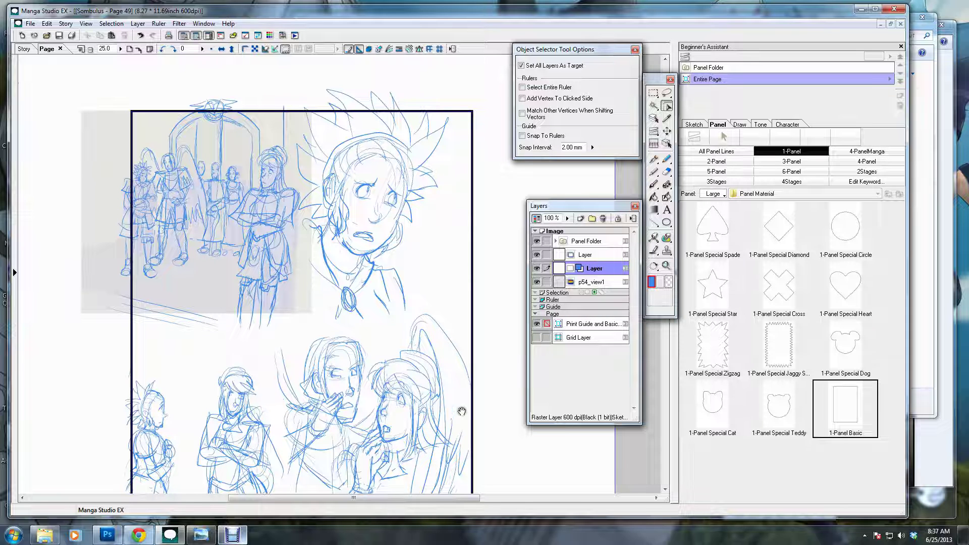
- Cut the page frame with the Panel Ruler Cutter into two upper rows of two panels each and one full-width bottom strip
{"action": "mouse_move", "coordinate": [462, 411]}
{"action": "left_mouse_down"}
{"action": "mouse_move", "coordinate": [465, 207]}
{"action": "mouse_move", "coordinate": [460, 431]}
{"action": "left_mouse_up"}
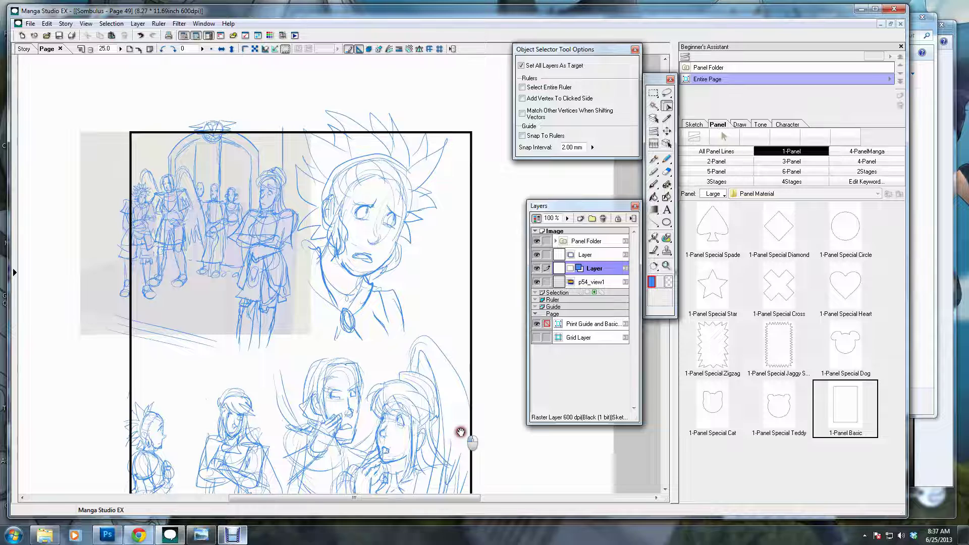
{"action": "left_click", "coordinate": [656, 135]}
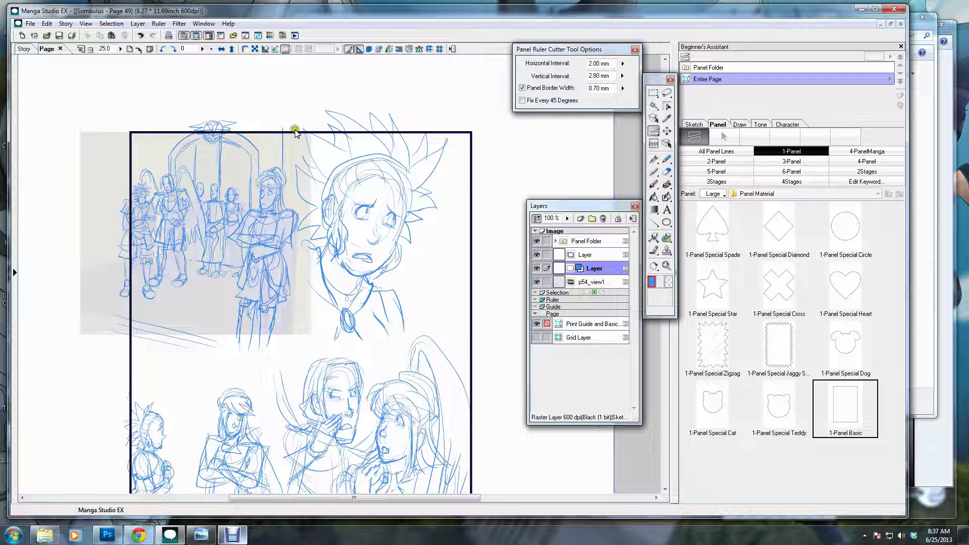
{"action": "mouse_move", "coordinate": [295, 132]}
{"action": "left_mouse_down"}
{"action": "mouse_move", "coordinate": [253, 364]}
{"action": "mouse_move", "coordinate": [377, 347]}
{"action": "left_mouse_up"}
{"action": "key", "text": "ctrl+z"}
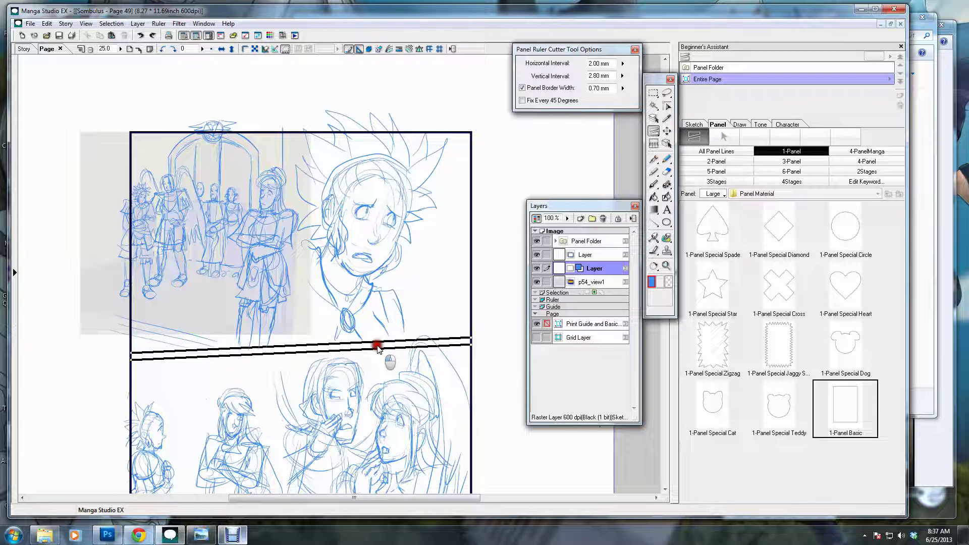
{"action": "left_click_drag", "start_coordinate": [296, 132], "coordinate": [301, 217]}
{"action": "scroll", "coordinate": [300, 217], "scroll_direction": "down", "scroll_amount": 3}
{"action": "left_click_drag", "start_coordinate": [307, 423], "coordinate": [315, 425]}
{"action": "left_click_drag", "start_coordinate": [295, 255], "coordinate": [294, 308]}
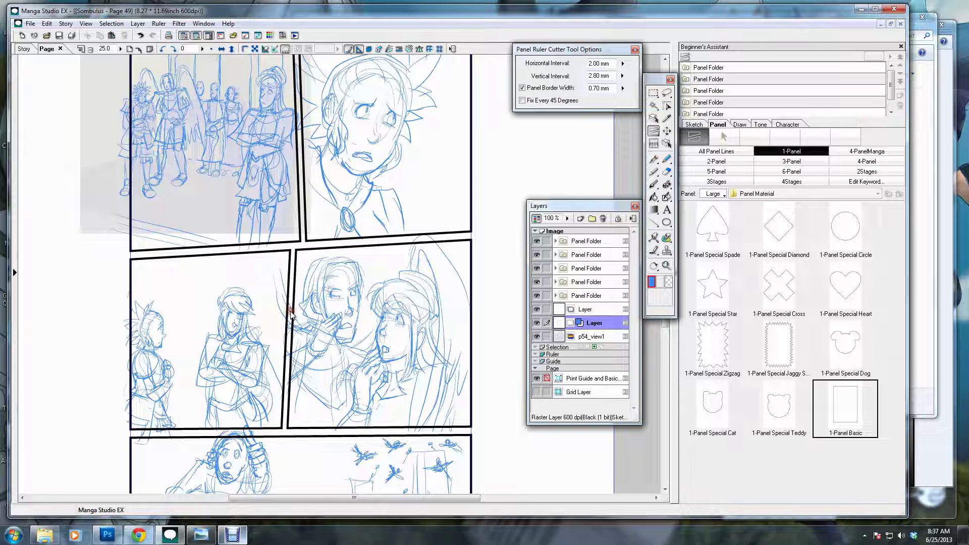
- Try repositioning the left border of the panel around the large spiky-haired head with the Object Selector
{"action": "left_click", "coordinate": [667, 109]}
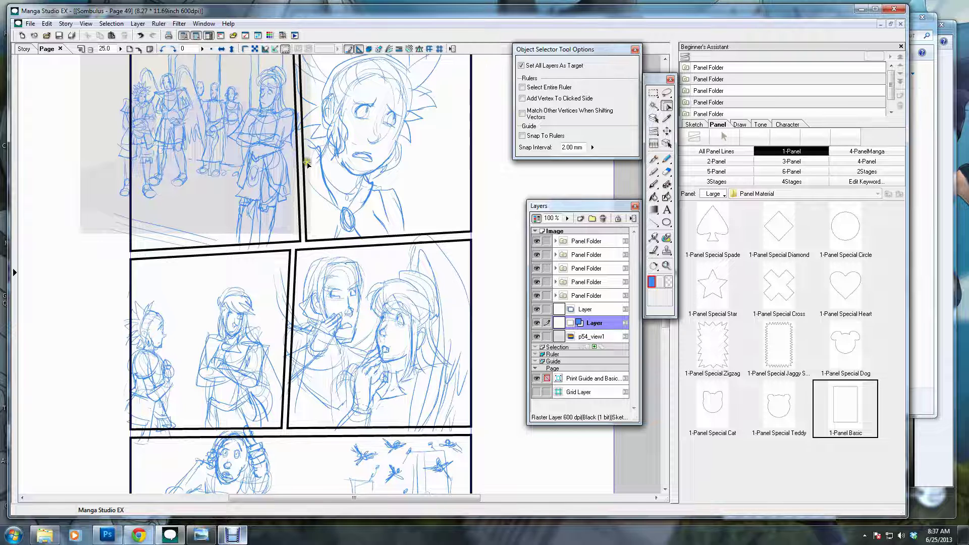
{"action": "left_click", "coordinate": [303, 188]}
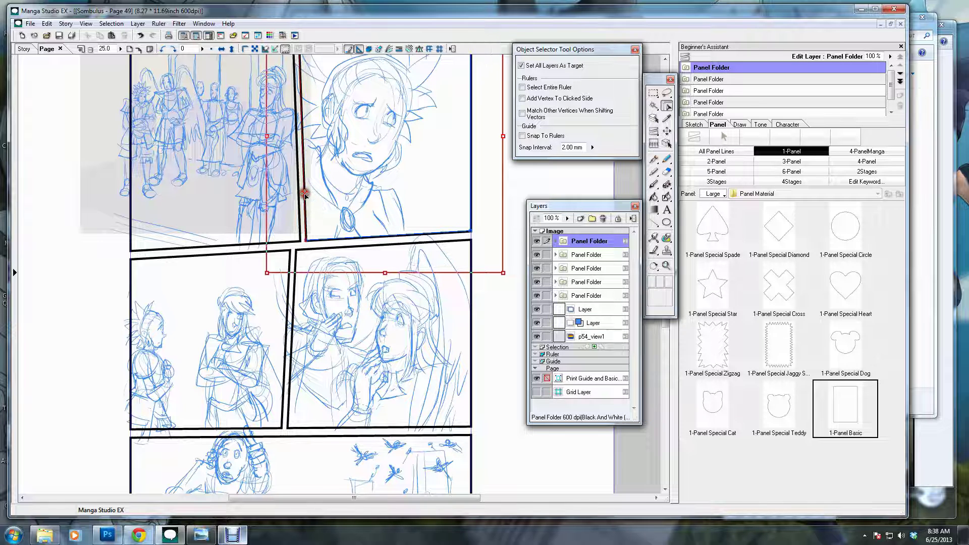
{"action": "scroll", "coordinate": [304, 194], "scroll_direction": "up", "scroll_amount": 3}
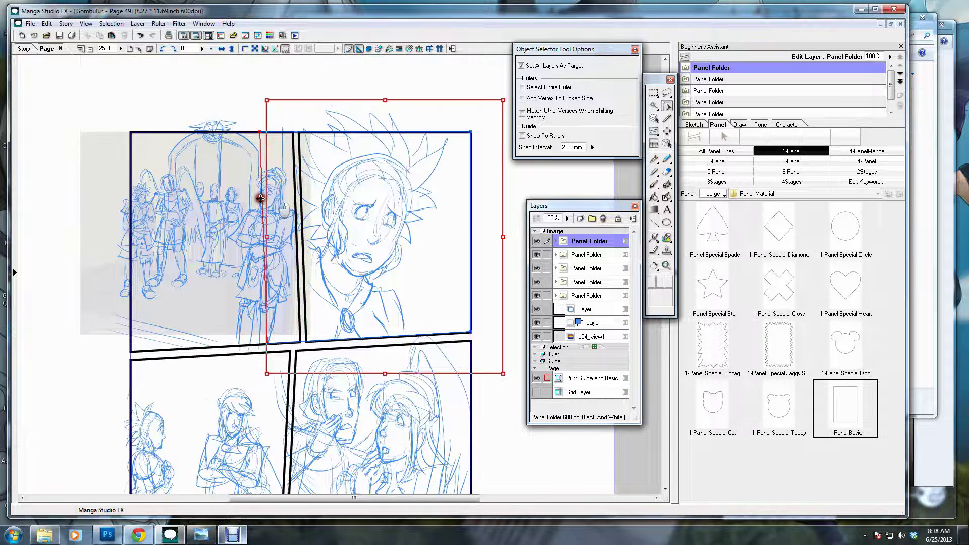
{"action": "left_click_drag", "start_coordinate": [260, 198], "coordinate": [303, 230]}
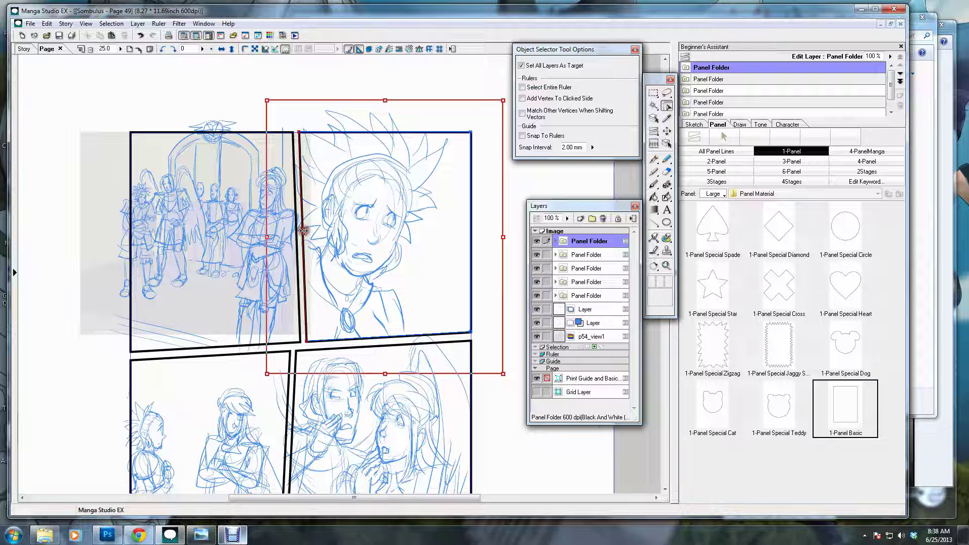
- Try adding a raster layer above the panel folders and undo it
{"action": "left_click", "coordinate": [581, 217]}
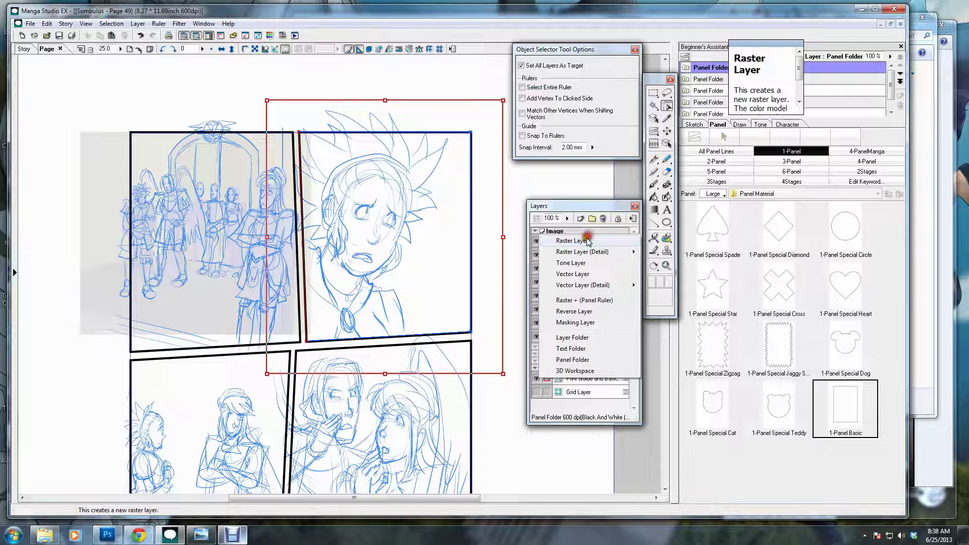
{"action": "left_click", "coordinate": [586, 241]}
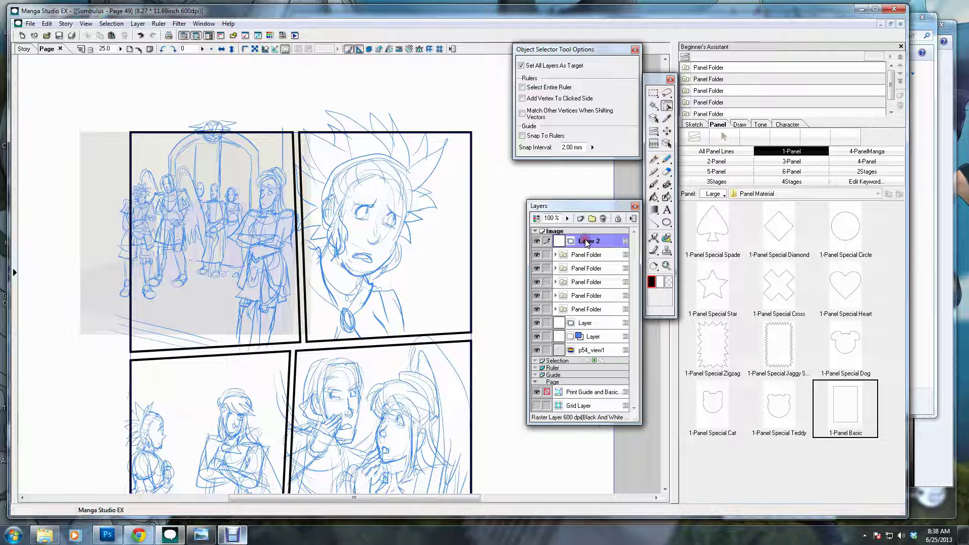
{"action": "key", "text": "ctrl+z"}
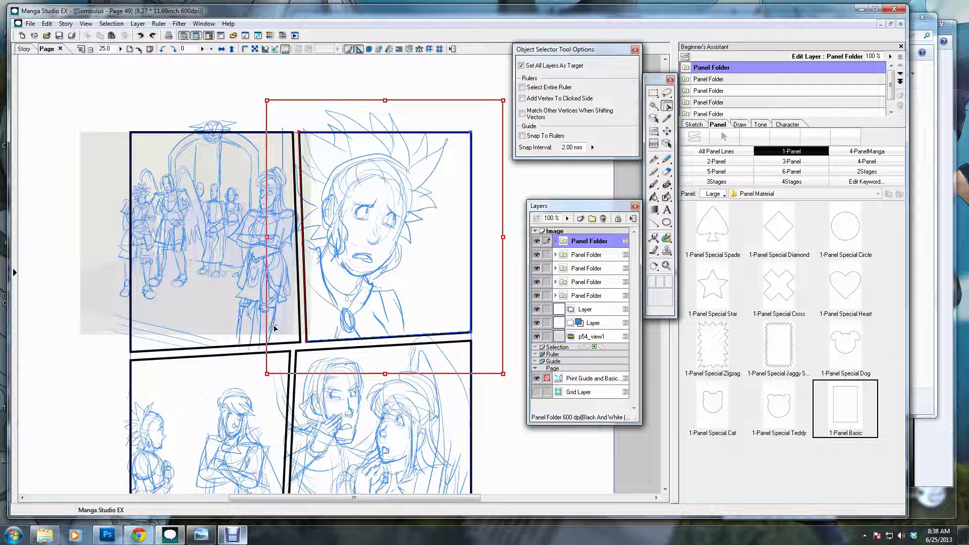
- Undo and redo the trial shift and rotation of the frame around the large spiky-haired head
{"action": "key", "text": "ctrl+y"}
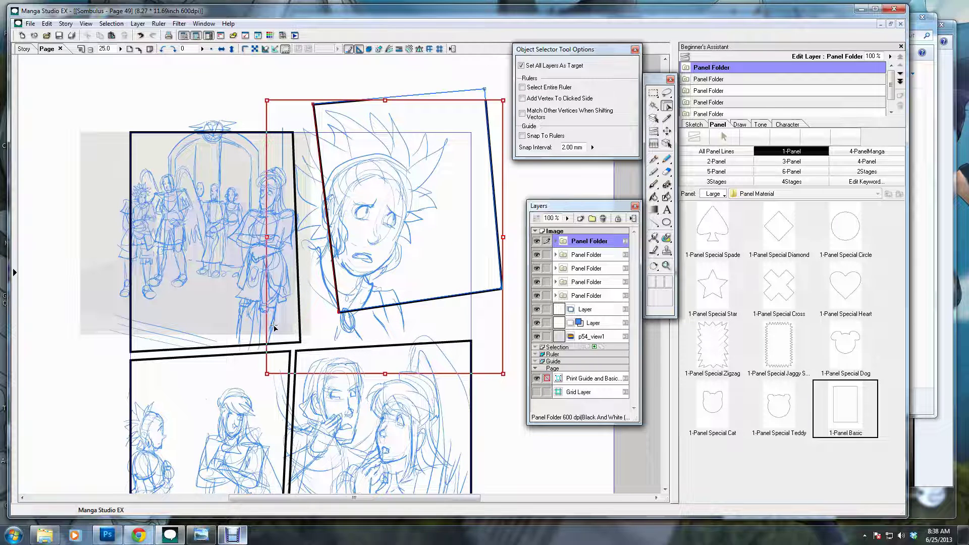
{"action": "key", "text": "ctrl+z"}
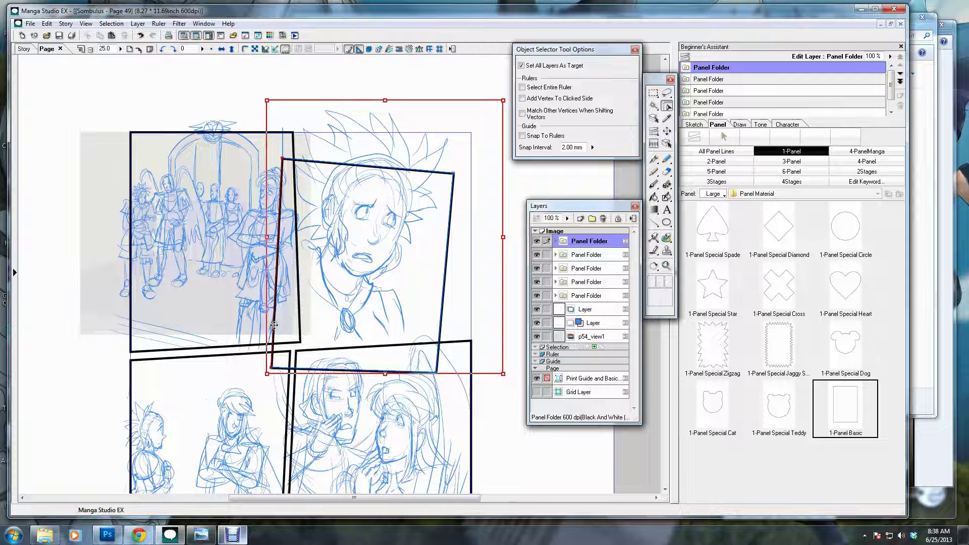
{"action": "key", "text": "ctrl+z"}
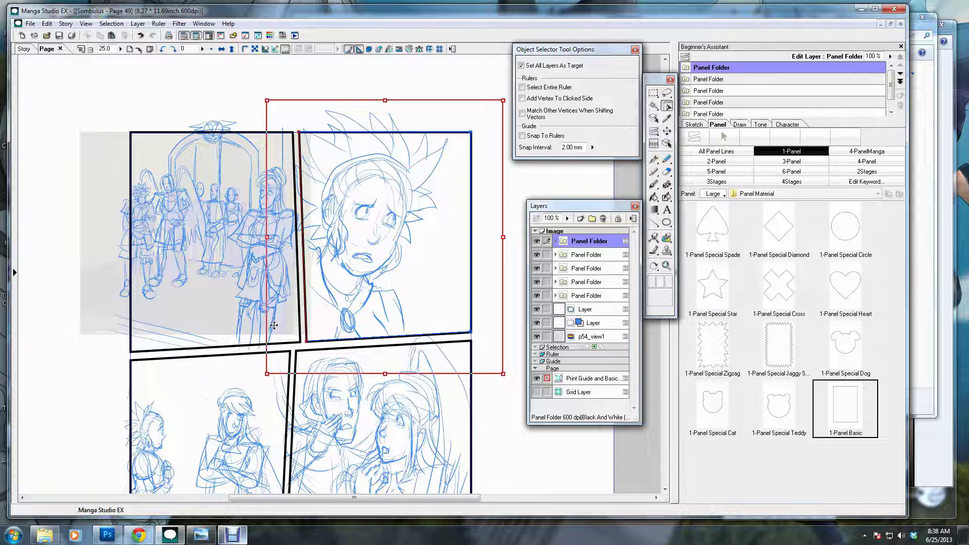
{"action": "key", "text": "ctrl+y"}
{"action": "key", "text": "ctrl+z"}
{"action": "key", "text": "ctrl+y"}
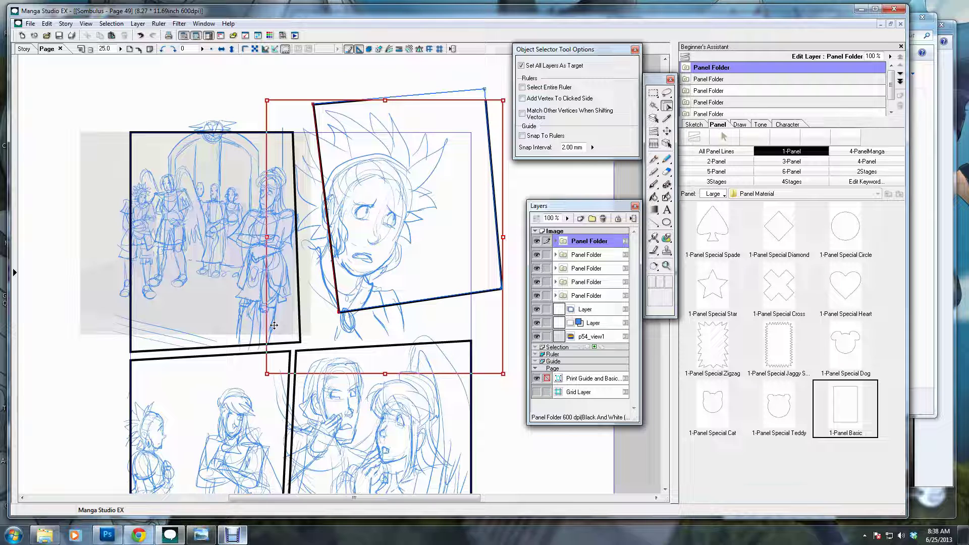
- Try widening the church group panel by moving its right border toward the page frame's right edge, and undo the panel changes
{"action": "left_click", "coordinate": [297, 248]}
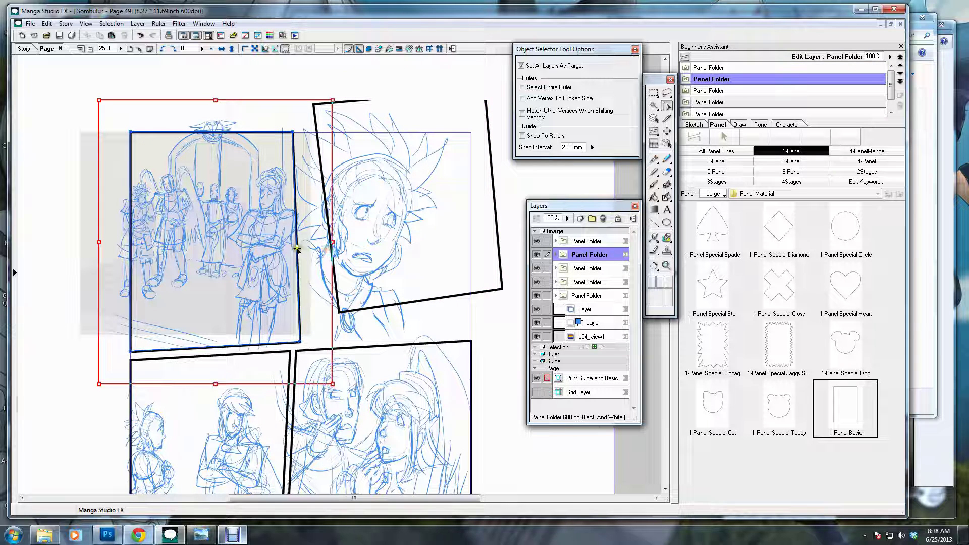
{"action": "left_click_drag", "start_coordinate": [299, 253], "coordinate": [463, 252]}
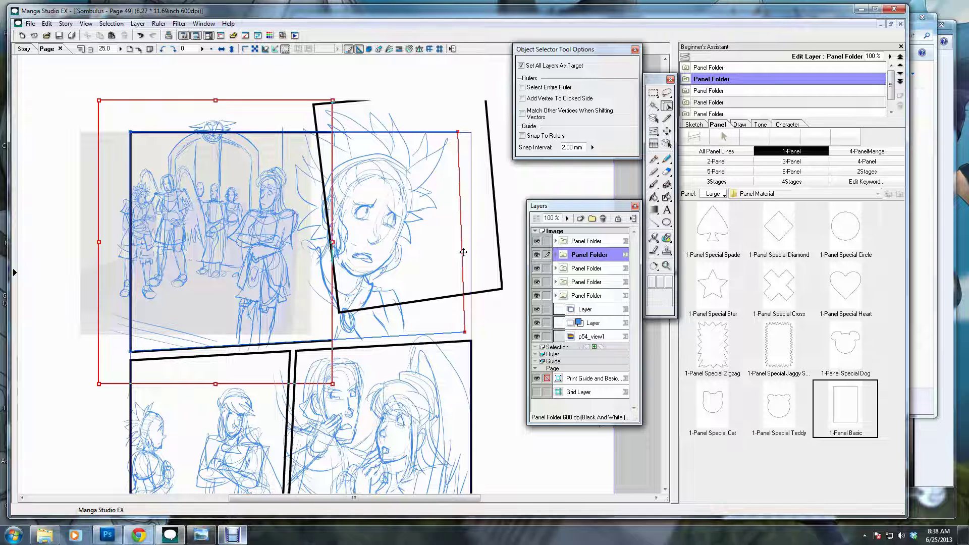
{"action": "key", "text": "ctrl+z"}
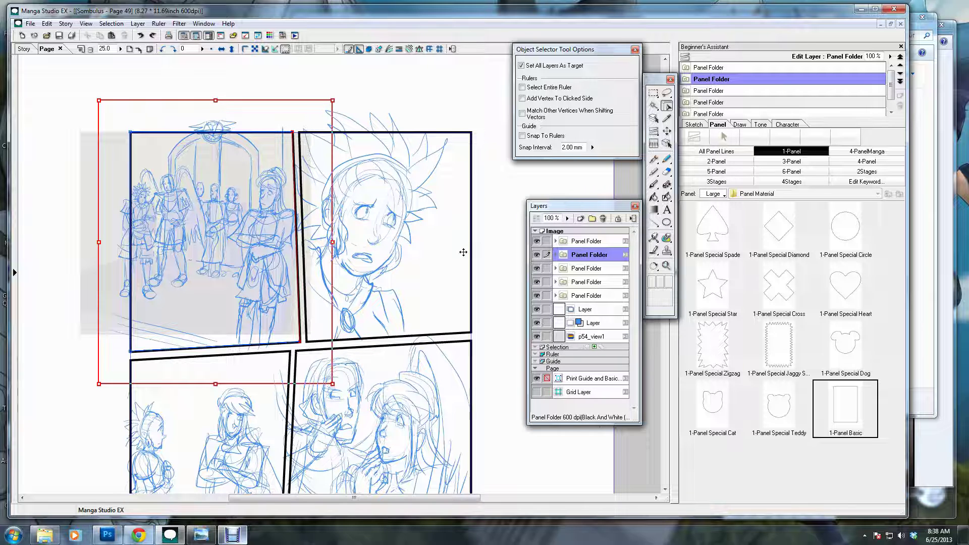
- Cut the full-width bottom strip into two panels with a slightly slanted gutter between the figure and the flying birds
{"action": "scroll", "coordinate": [427, 264], "scroll_direction": "down", "scroll_amount": 5}
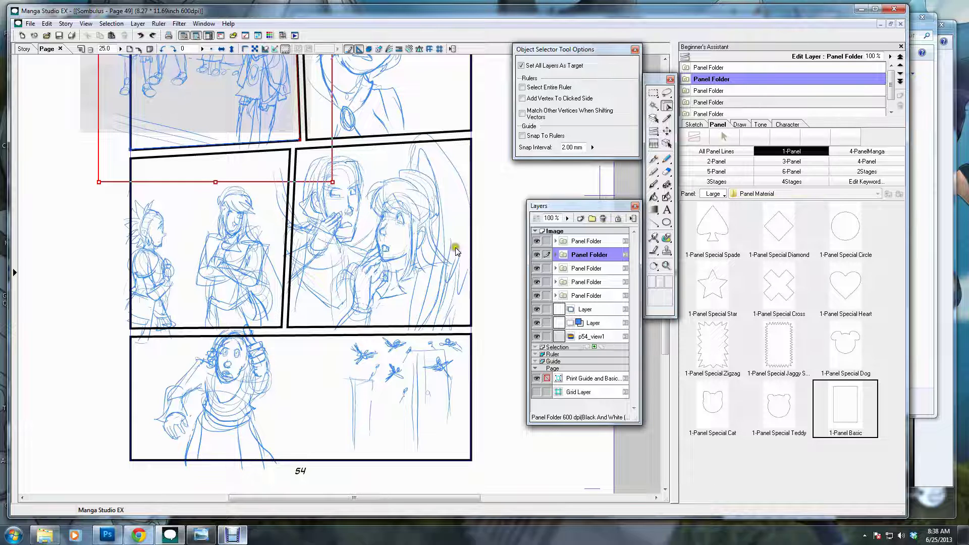
{"action": "key", "text": "y"}
{"action": "left_click_drag", "start_coordinate": [310, 347], "coordinate": [315, 357]}
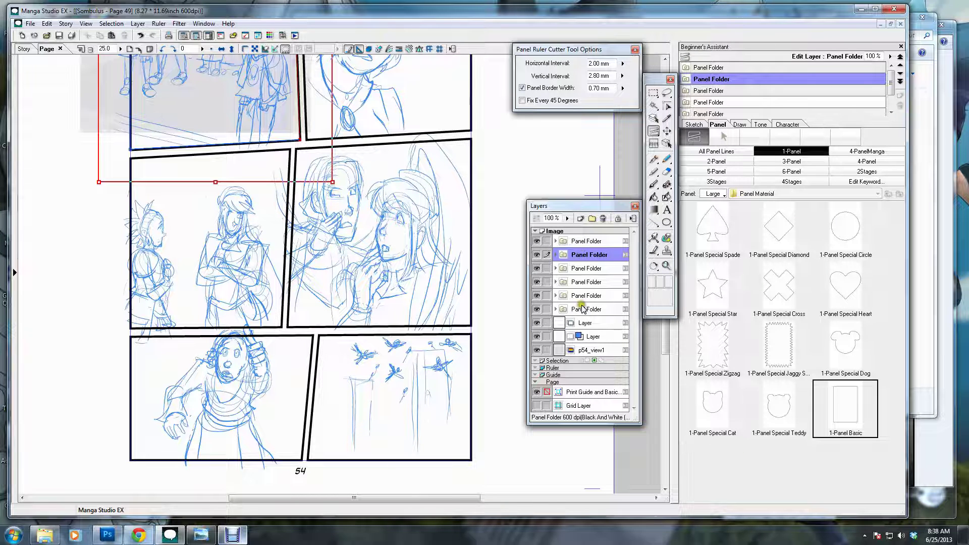
- Rename the folder of the top row's right panel as panel2
{"action": "scroll", "coordinate": [301, 290], "scroll_direction": "up", "scroll_amount": 4}
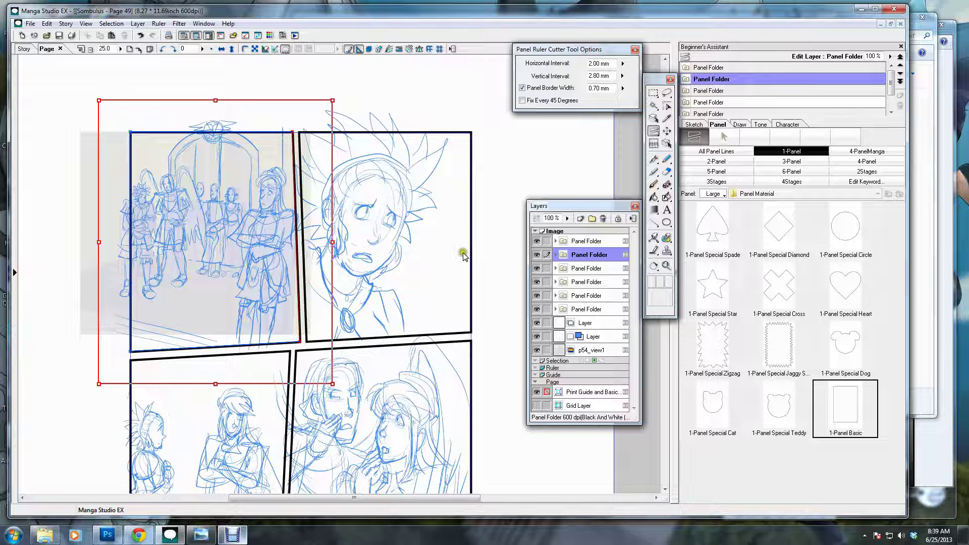
{"action": "left_click", "coordinate": [581, 242]}
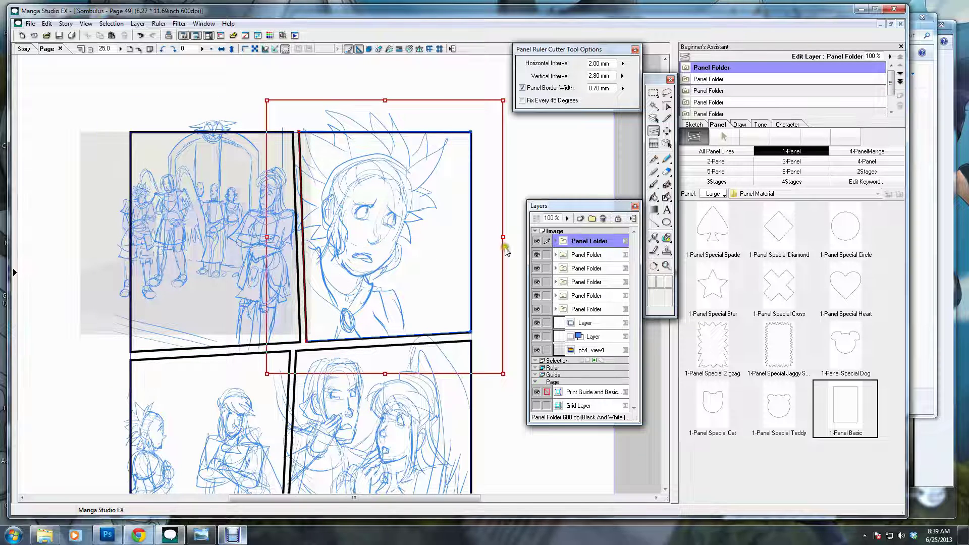
{"action": "left_click", "coordinate": [577, 244]}
{"action": "left_click", "coordinate": [577, 244]}
{"action": "type", "text": "p"}
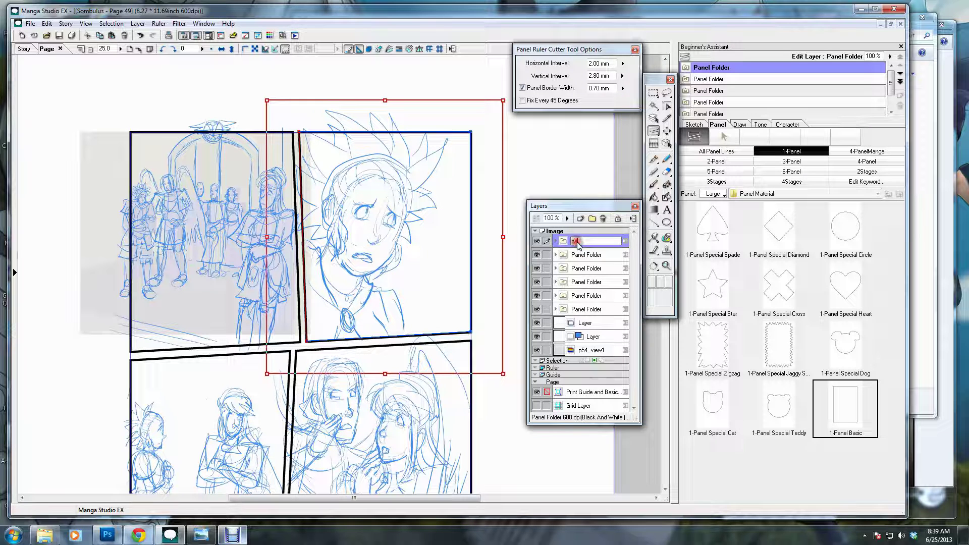
{"action": "type", "text": "anel2"}
{"action": "key", "text": "Return"}
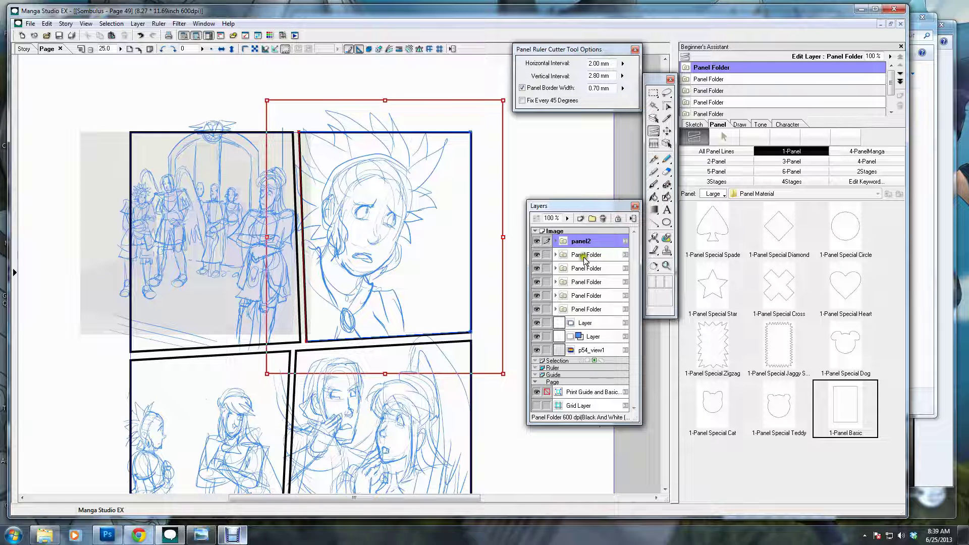
- Rename the folder of the top row's left panel as panel1 and move it above panel2
{"action": "double_click", "coordinate": [585, 255]}
{"action": "type", "text": "panel1"}
{"action": "key", "text": "Return"}
{"action": "left_click_drag", "start_coordinate": [605, 254], "coordinate": [596, 239]}
- Rename the folder of the middle row's right panel as panel4
{"action": "double_click", "coordinate": [584, 268]}
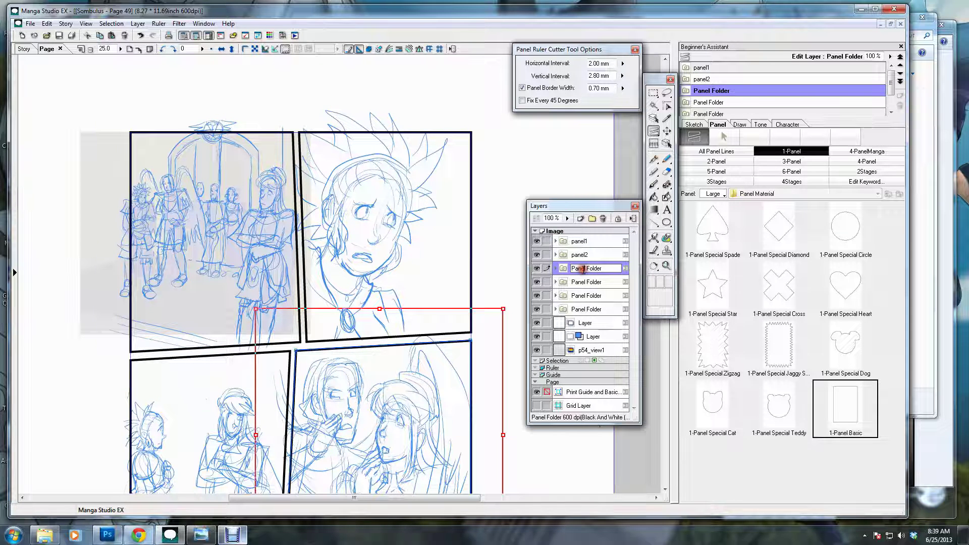
{"action": "type", "text": "panel3"}
{"action": "key", "text": "Return"}
{"action": "left_click", "coordinate": [585, 271]}
{"action": "left_click", "coordinate": [587, 271]}
{"action": "type", "text": "panel4"}
{"action": "key", "text": "Return"}
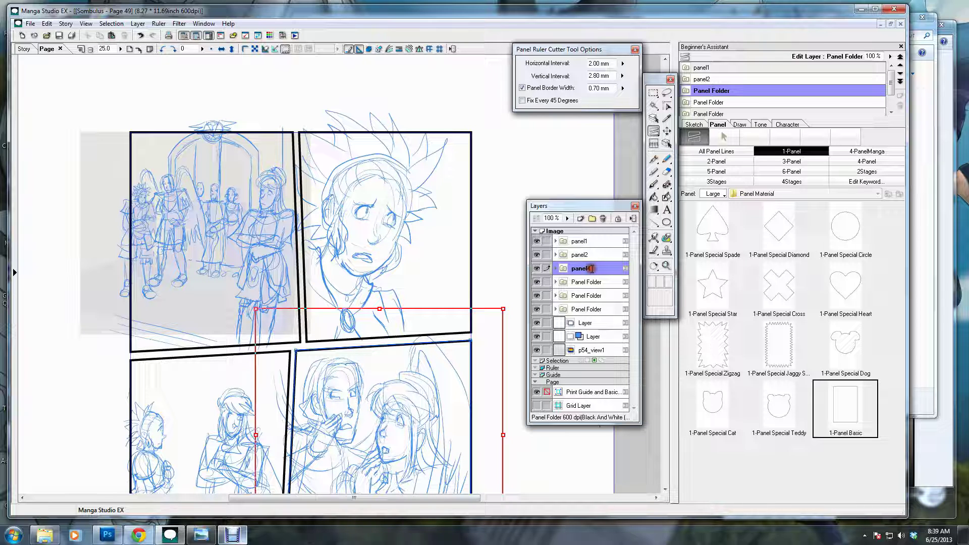
- Rename the folder of the middle row's left panel as panel3 and move it above panel4
{"action": "left_click", "coordinate": [585, 282]}
{"action": "left_click", "coordinate": [583, 283]}
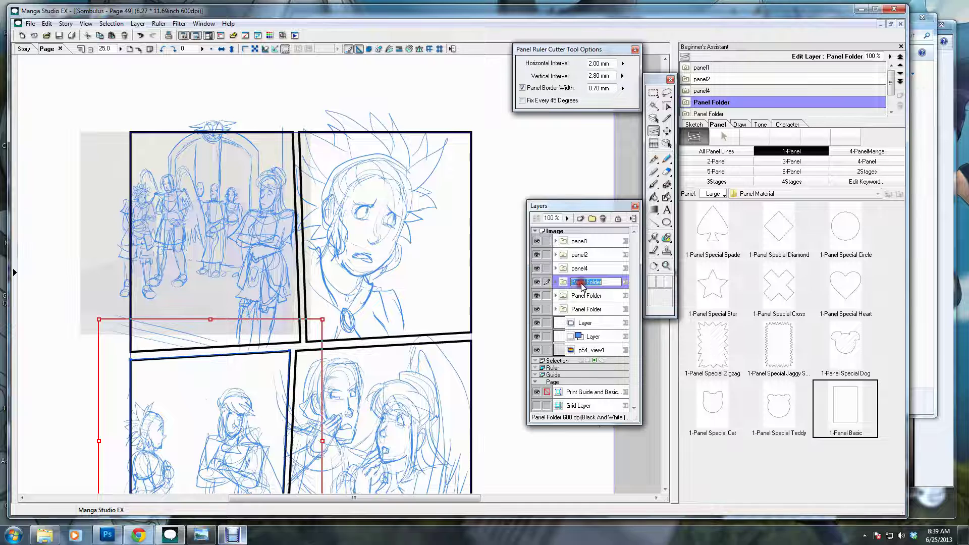
{"action": "type", "text": "panel3"}
{"action": "key", "text": "Return"}
{"action": "left_click_drag", "start_coordinate": [580, 282], "coordinate": [580, 264]}
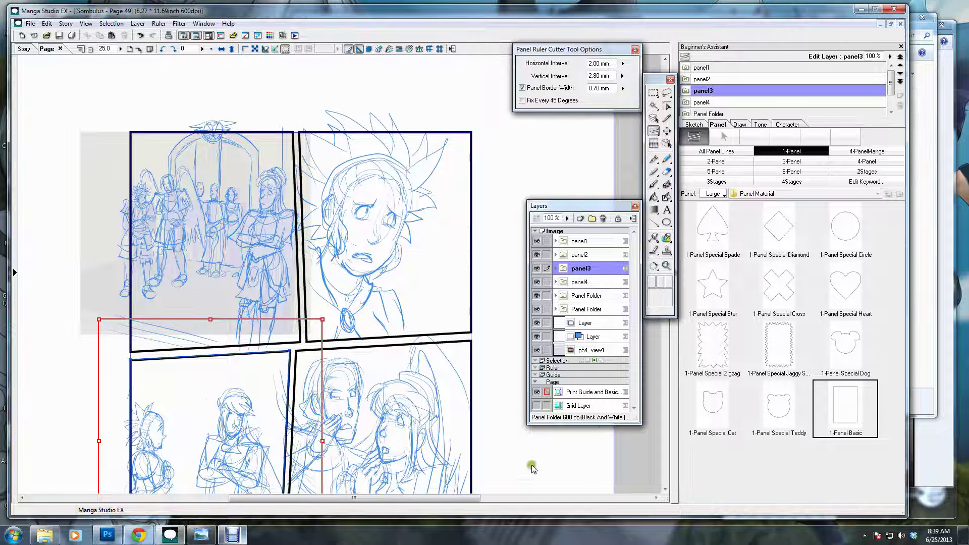
- Rename the folder of the bottom row's right panel with the birds as panel6
{"action": "scroll", "coordinate": [460, 401], "scroll_direction": "down", "scroll_amount": 2}
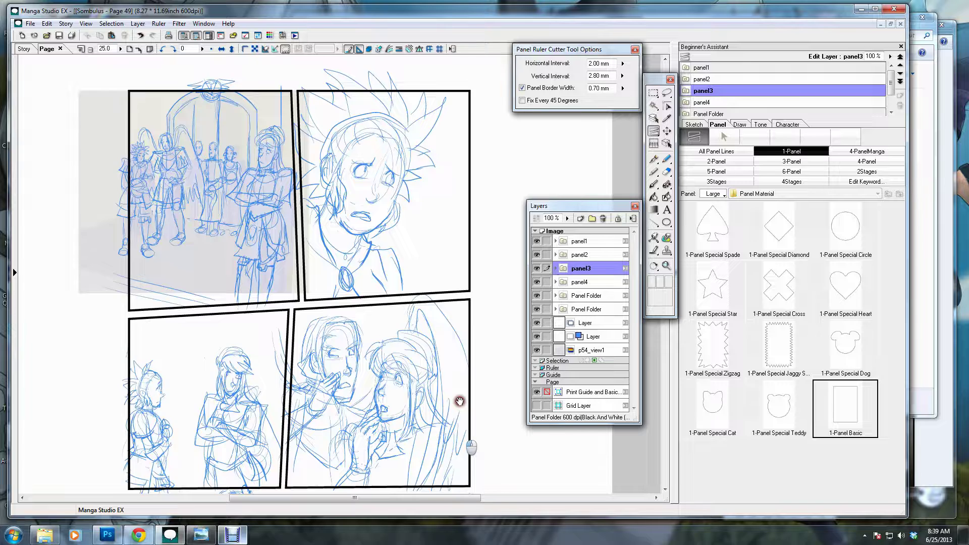
{"action": "left_click", "coordinate": [598, 296]}
{"action": "double_click", "coordinate": [600, 299]}
{"action": "type", "text": "pa"}
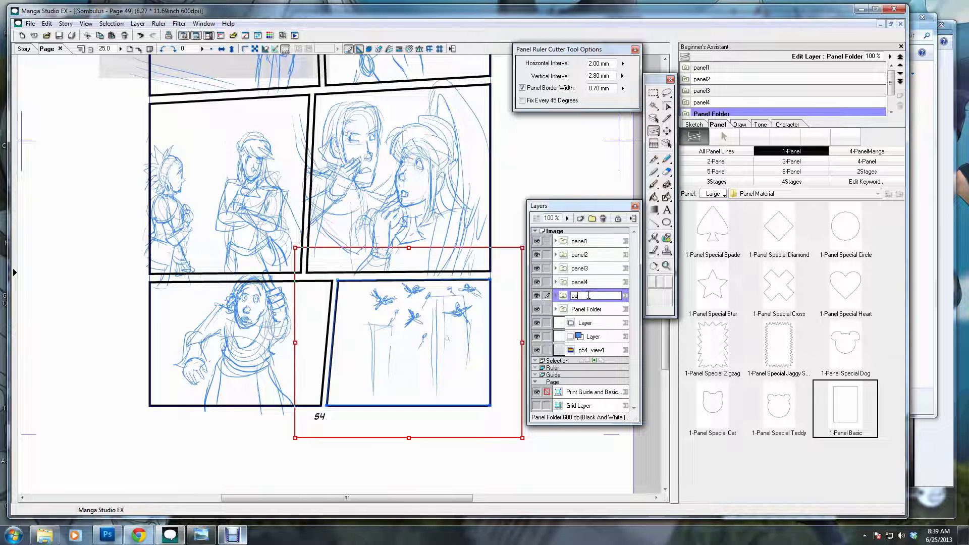
{"action": "type", "text": "nel6"}
{"action": "key", "text": "Return"}
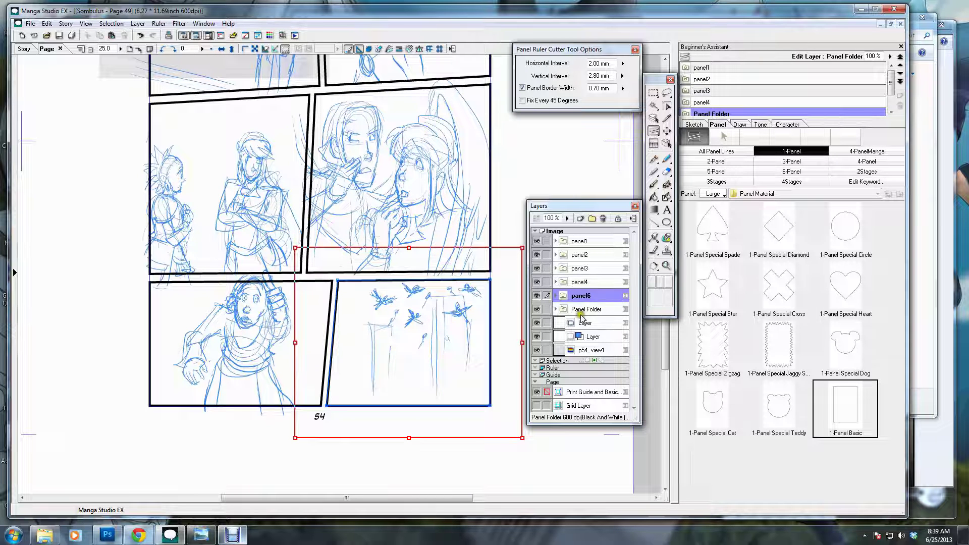
- Rename the folder of the bottom row's left panel as panel5 and move it above panel6
{"action": "left_click", "coordinate": [581, 310]}
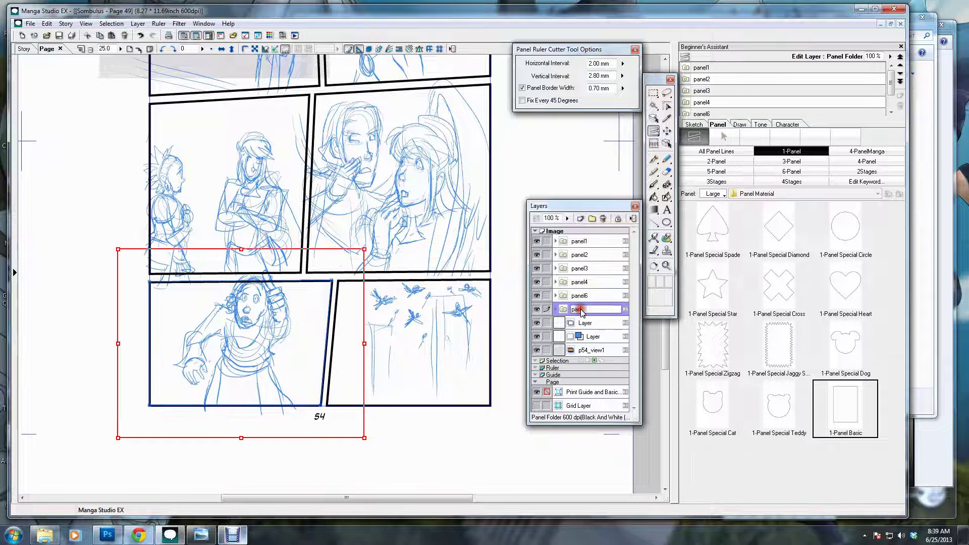
{"action": "double_click", "coordinate": [582, 309]}
{"action": "type", "text": "panel5"}
{"action": "key", "text": "Return"}
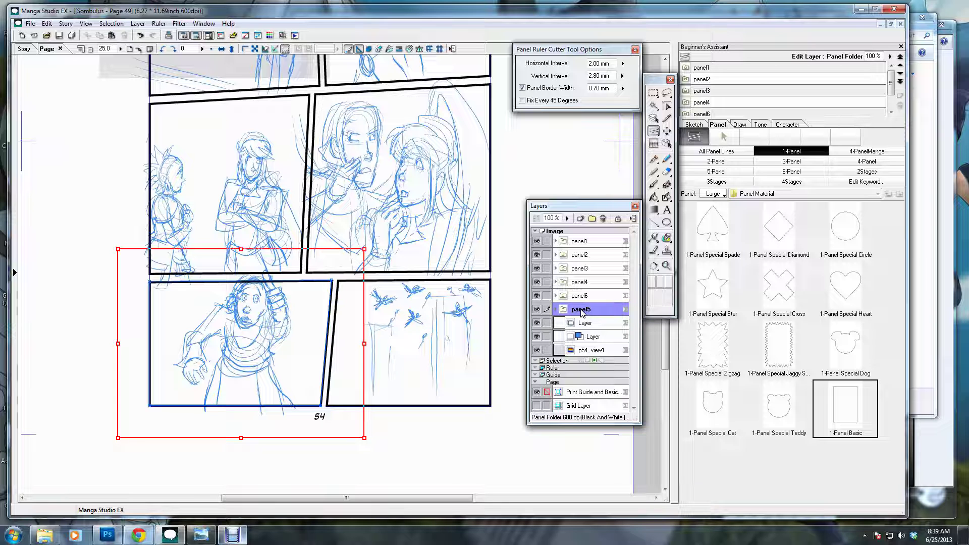
{"action": "left_click_drag", "start_coordinate": [582, 311], "coordinate": [582, 297]}
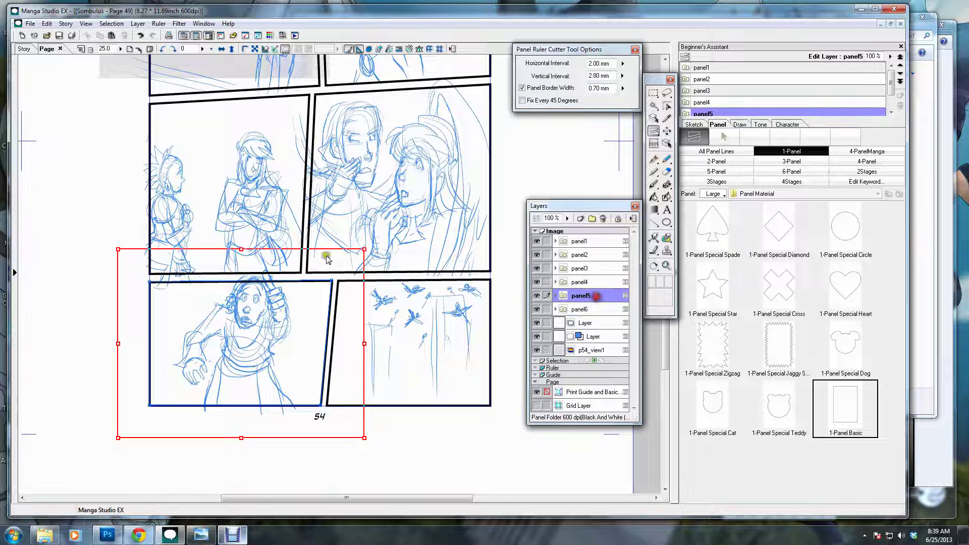
- Expand the panel1 folder, select the raster layer inside it and activate the Pen tool
{"action": "left_click_drag", "start_coordinate": [312, 197], "coordinate": [314, 363]}
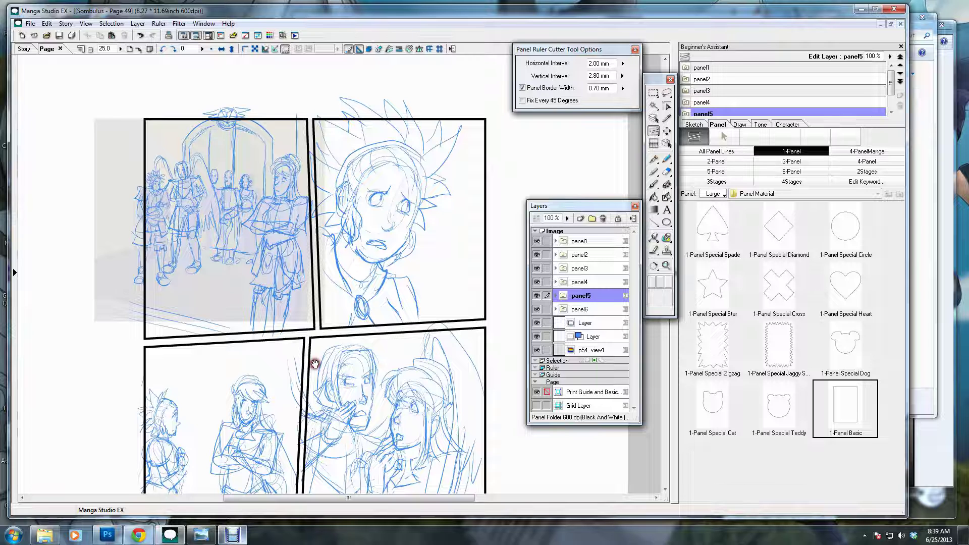
{"action": "left_click", "coordinate": [555, 241]}
{"action": "left_click", "coordinate": [592, 254]}
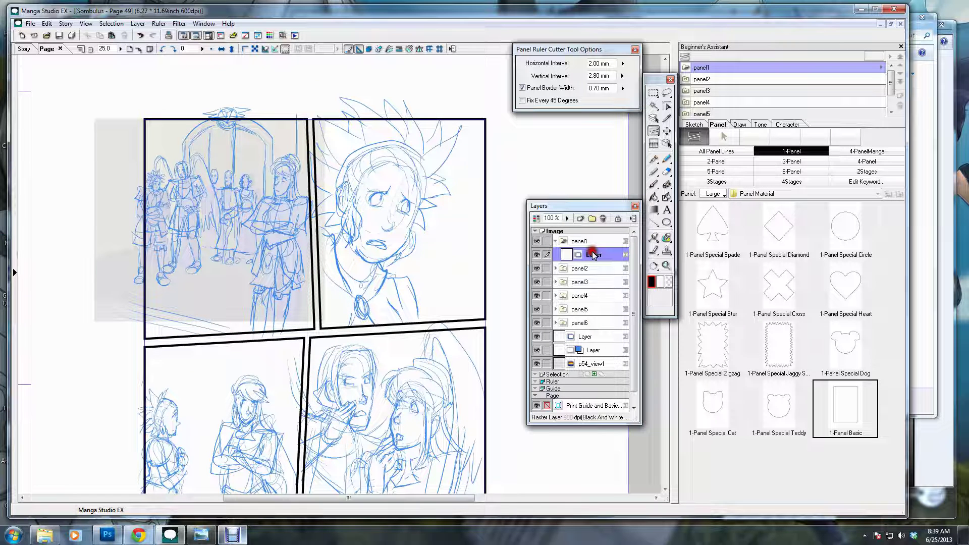
{"action": "left_click", "coordinate": [656, 160]}
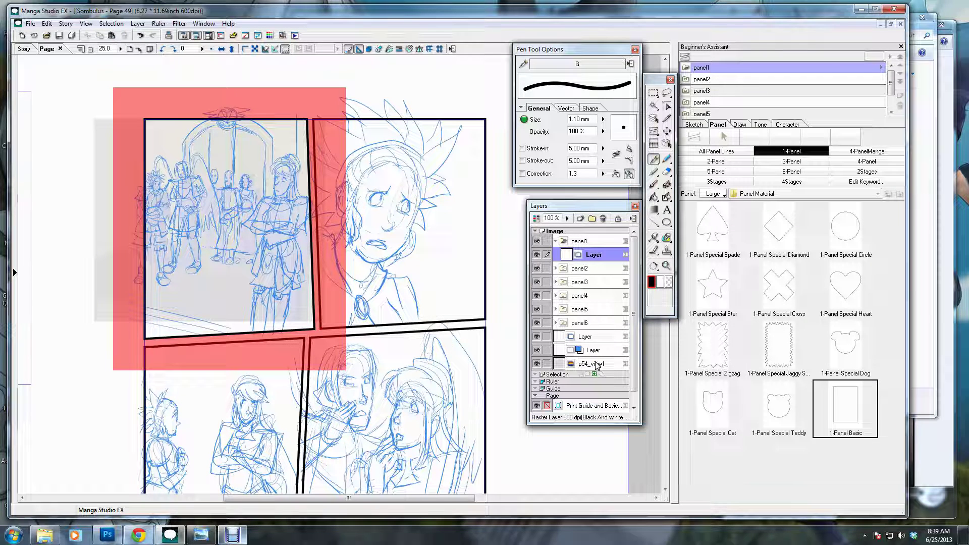
- Hide the p54_view1 reference layer and lower the blue sketch layer's opacity to 9%
{"action": "left_click", "coordinate": [536, 364]}
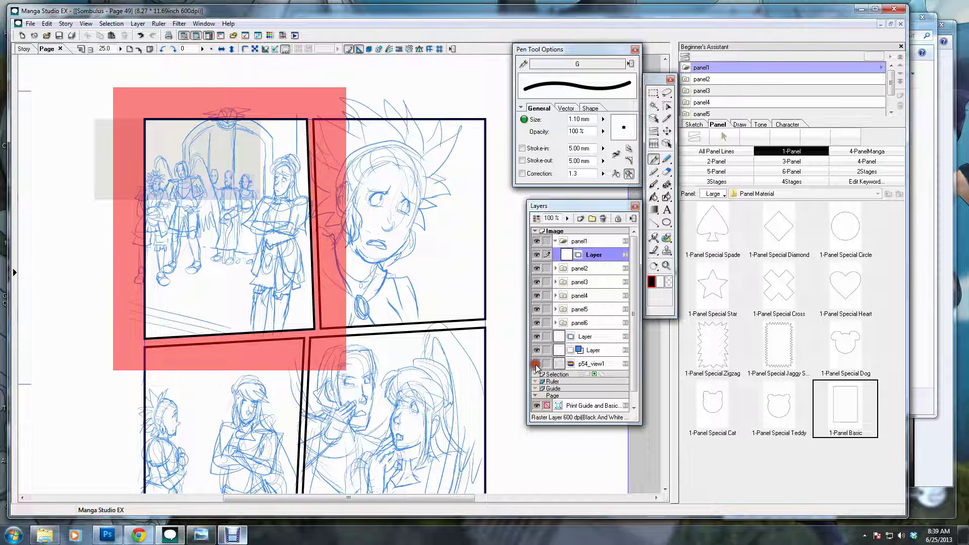
{"action": "left_click", "coordinate": [604, 355]}
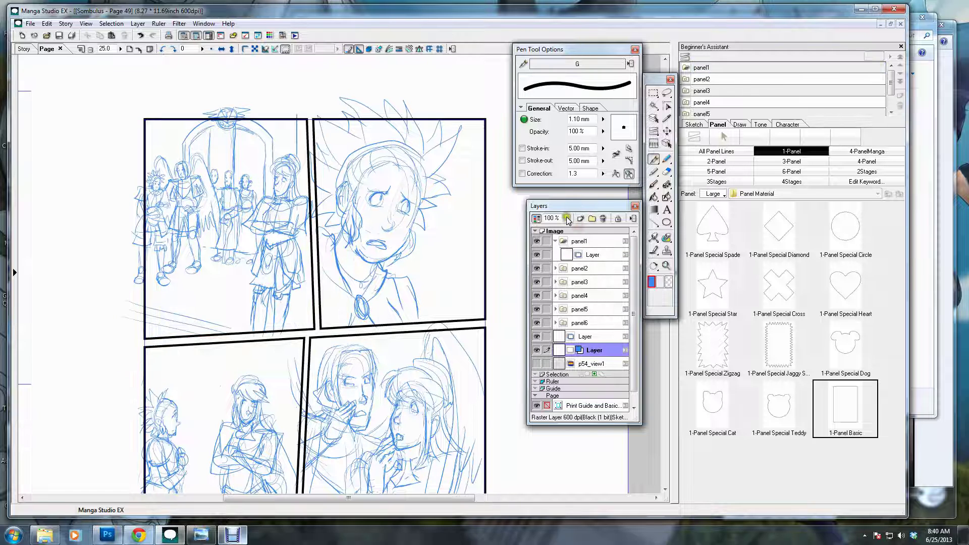
{"action": "left_click_drag", "start_coordinate": [567, 220], "coordinate": [571, 248]}
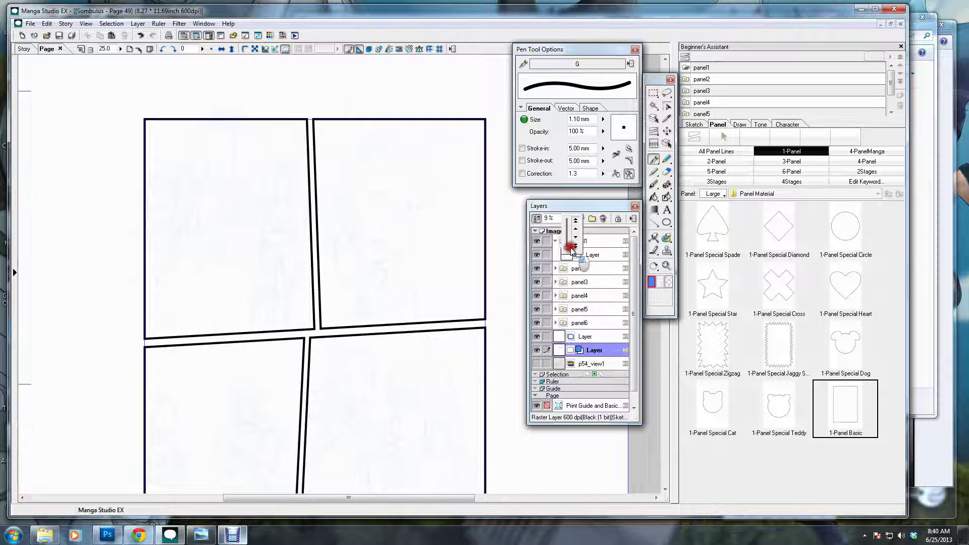
- On panel1's raster layer, ink the foreground woman's face, facial features, side lock and fringe over the faint sketch
{"action": "left_click", "coordinate": [600, 254]}
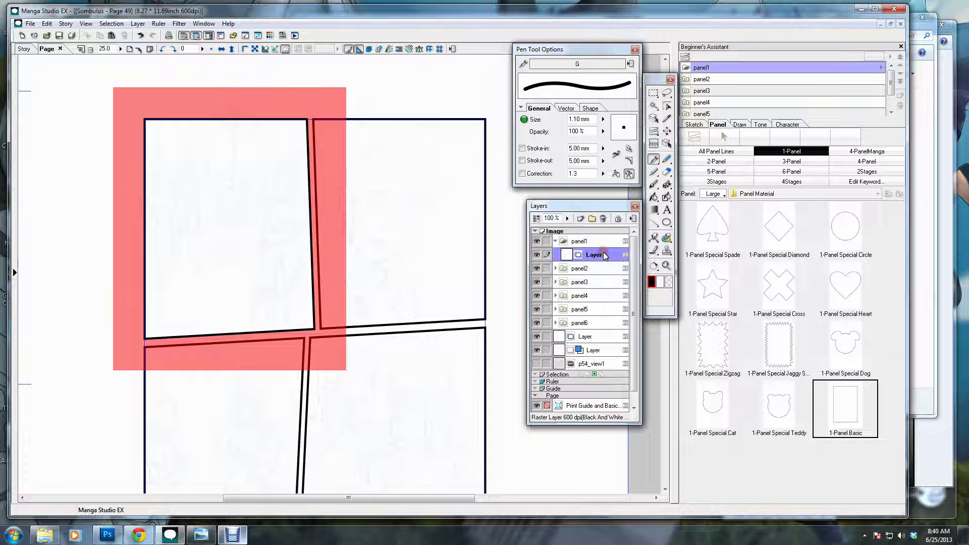
{"action": "key", "text": "ctrl+plus"}
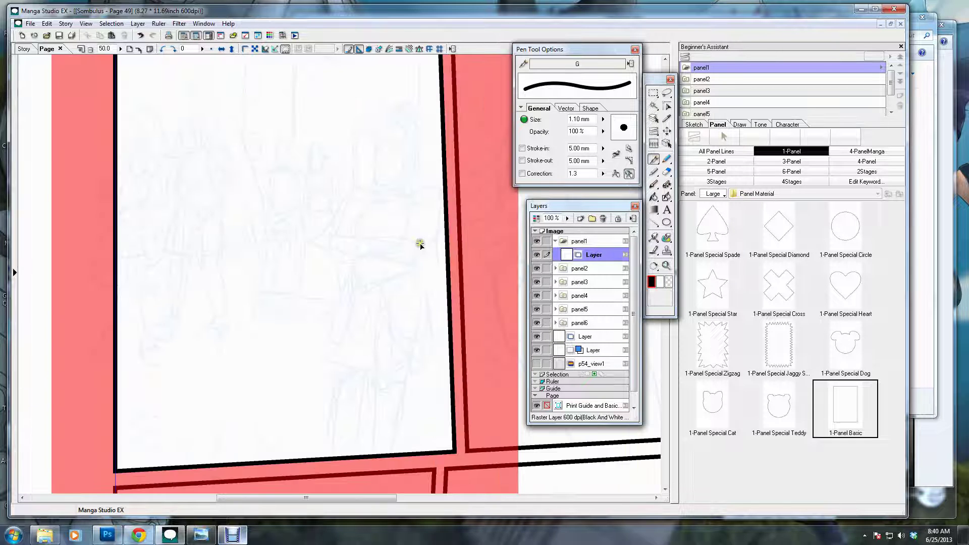
{"action": "key", "text": "ctrl+plus"}
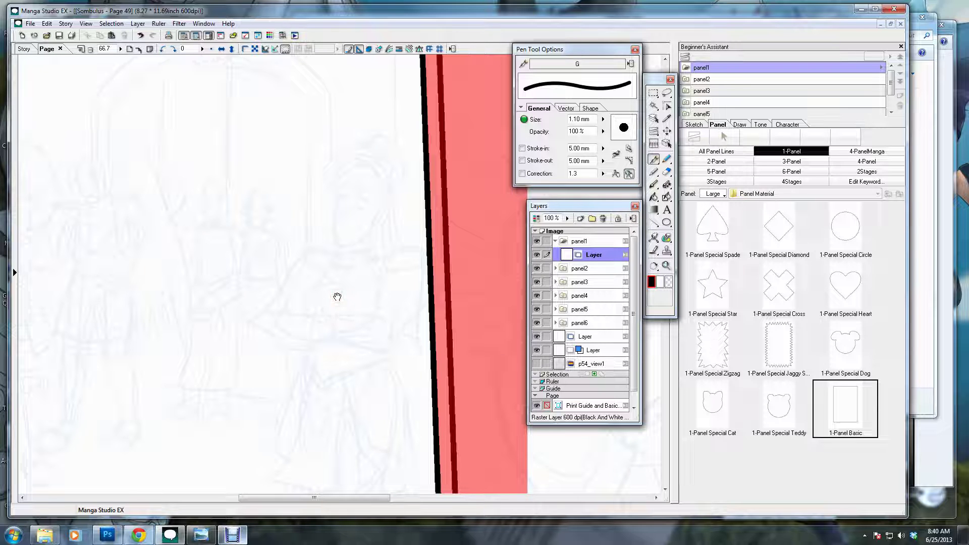
{"action": "mouse_move", "coordinate": [339, 187]}
{"action": "left_mouse_down"}
{"action": "mouse_move", "coordinate": [335, 228]}
{"action": "mouse_move", "coordinate": [363, 240]}
{"action": "mouse_move", "coordinate": [384, 213]}
{"action": "left_mouse_up"}
{"action": "left_click_drag", "start_coordinate": [379, 197], "coordinate": [364, 261]}
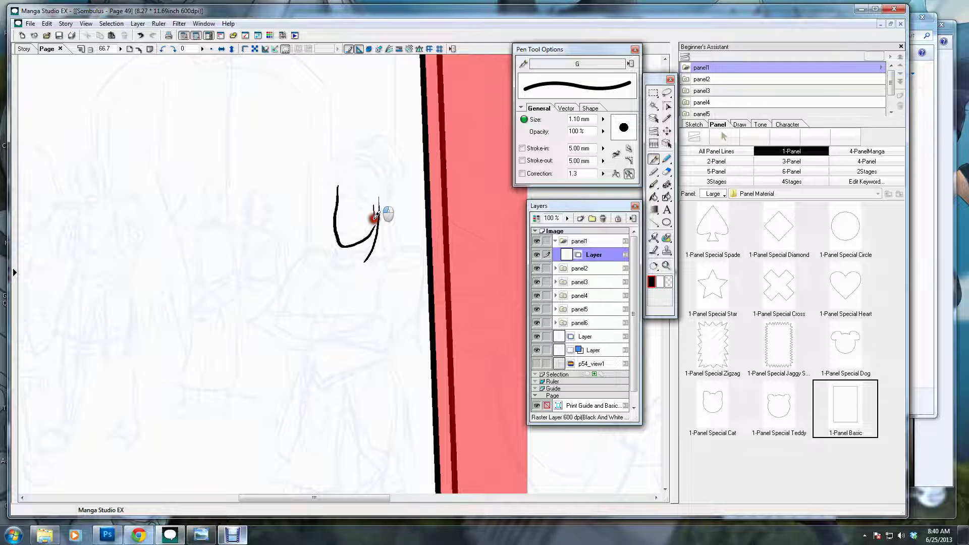
{"action": "left_click_drag", "start_coordinate": [382, 204], "coordinate": [366, 261]}
{"action": "left_click_drag", "start_coordinate": [385, 206], "coordinate": [367, 259]}
{"action": "mouse_move", "coordinate": [354, 198]}
{"action": "left_mouse_down"}
{"action": "mouse_move", "coordinate": [367, 202]}
{"action": "mouse_move", "coordinate": [337, 201]}
{"action": "mouse_move", "coordinate": [341, 187]}
{"action": "left_mouse_up"}
{"action": "mouse_move", "coordinate": [371, 199]}
{"action": "left_mouse_down"}
{"action": "mouse_move", "coordinate": [365, 213]}
{"action": "mouse_move", "coordinate": [347, 206]}
{"action": "mouse_move", "coordinate": [350, 234]}
{"action": "left_mouse_up"}
{"action": "mouse_move", "coordinate": [336, 171]}
{"action": "left_mouse_down"}
{"action": "mouse_move", "coordinate": [368, 201]}
{"action": "mouse_move", "coordinate": [346, 173]}
{"action": "mouse_move", "coordinate": [360, 205]}
{"action": "mouse_move", "coordinate": [328, 169]}
{"action": "mouse_move", "coordinate": [336, 157]}
{"action": "mouse_move", "coordinate": [364, 156]}
{"action": "left_mouse_up"}
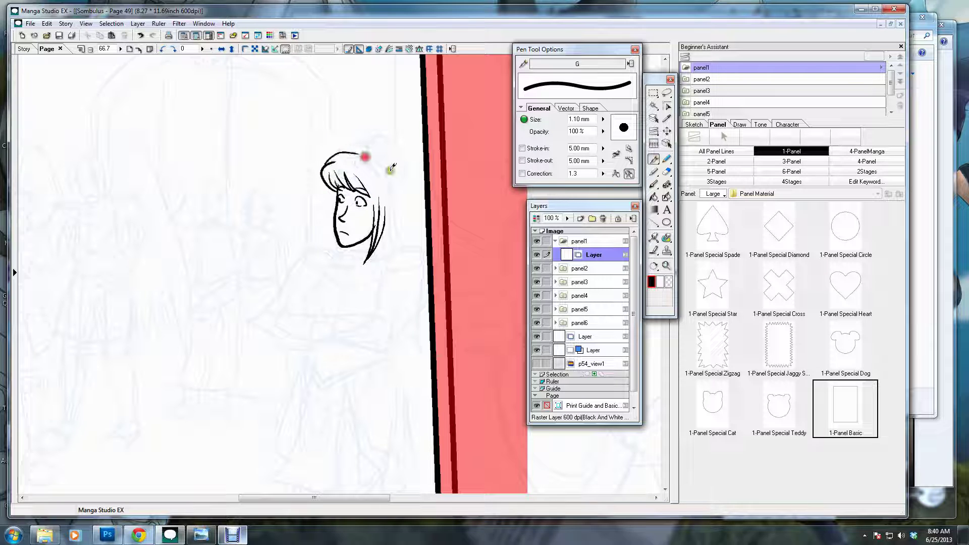
- Ink the side of the woman's hair and the bun at the back of her head
{"action": "mouse_move", "coordinate": [371, 189]}
{"action": "left_mouse_down"}
{"action": "mouse_move", "coordinate": [374, 220]}
{"action": "mouse_move", "coordinate": [376, 178]}
{"action": "left_mouse_up"}
{"action": "left_click", "coordinate": [381, 188]}
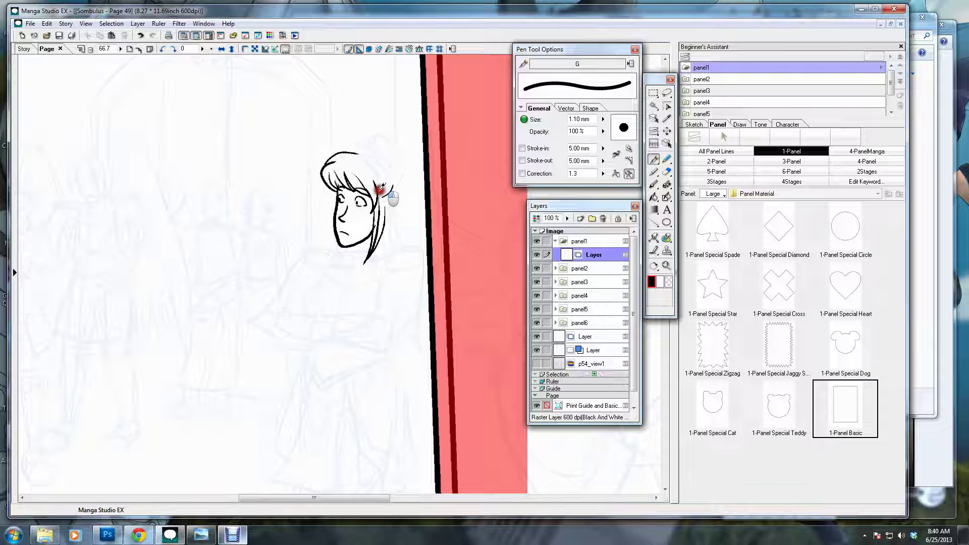
{"action": "mouse_move", "coordinate": [380, 187]}
{"action": "left_mouse_down"}
{"action": "mouse_move", "coordinate": [389, 173]}
{"action": "mouse_move", "coordinate": [359, 139]}
{"action": "mouse_move", "coordinate": [368, 131]}
{"action": "mouse_move", "coordinate": [361, 138]}
{"action": "mouse_move", "coordinate": [393, 172]}
{"action": "mouse_move", "coordinate": [403, 157]}
{"action": "mouse_move", "coordinate": [367, 139]}
{"action": "left_mouse_up"}
{"action": "left_click_drag", "start_coordinate": [398, 169], "coordinate": [406, 154]}
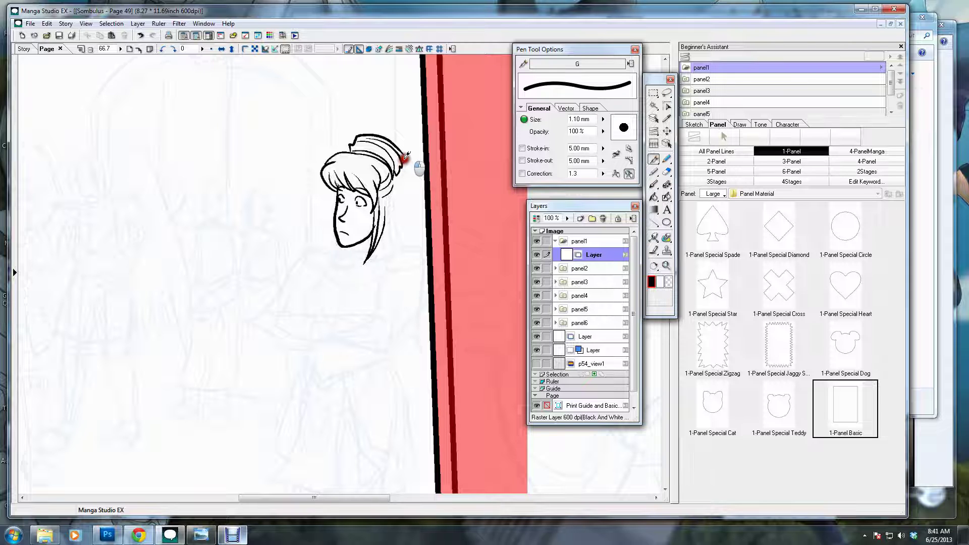
- Flip the canvas view horizontally and ink the woman's loose back hair and neck, undoing strokes that miss the sketch
{"action": "left_click", "coordinate": [221, 49]}
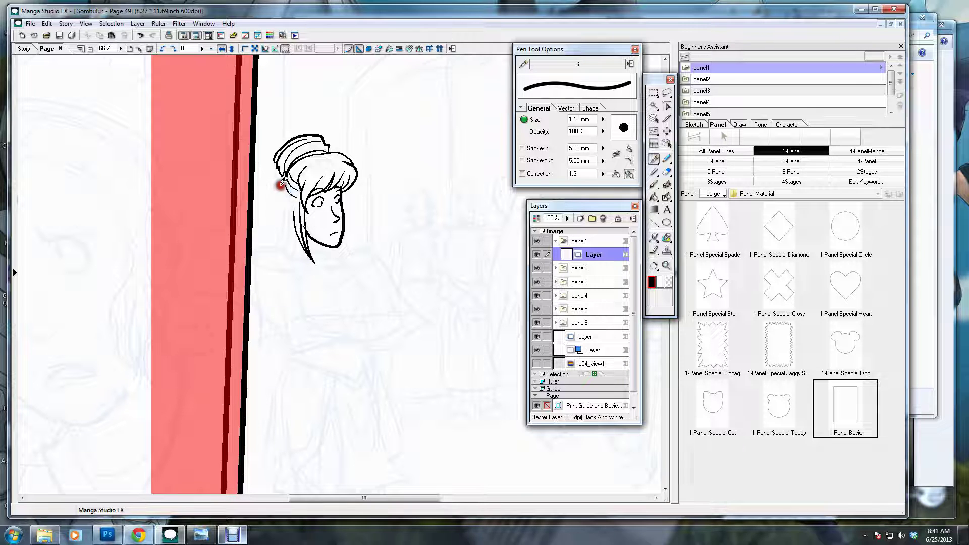
{"action": "left_click_drag", "start_coordinate": [286, 184], "coordinate": [266, 240]}
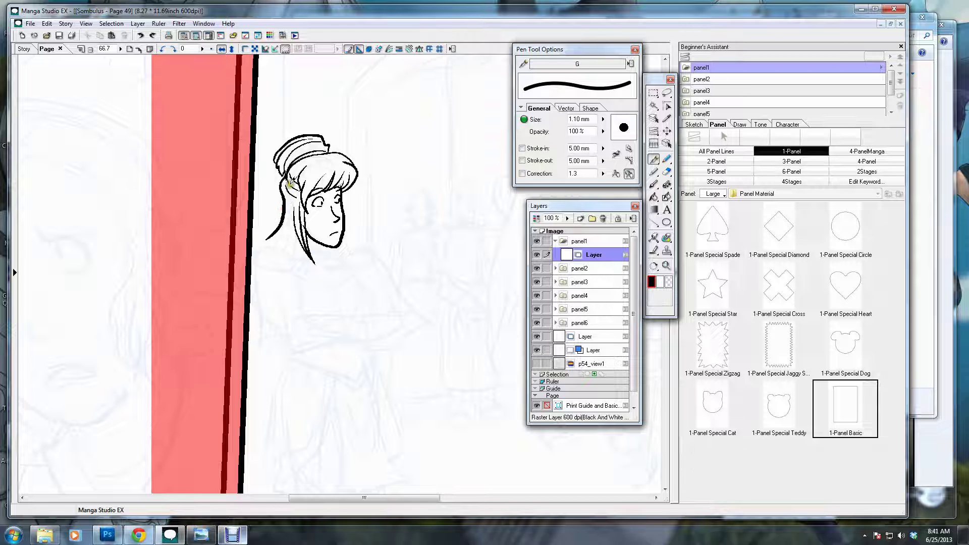
{"action": "key", "text": "ctrl+z"}
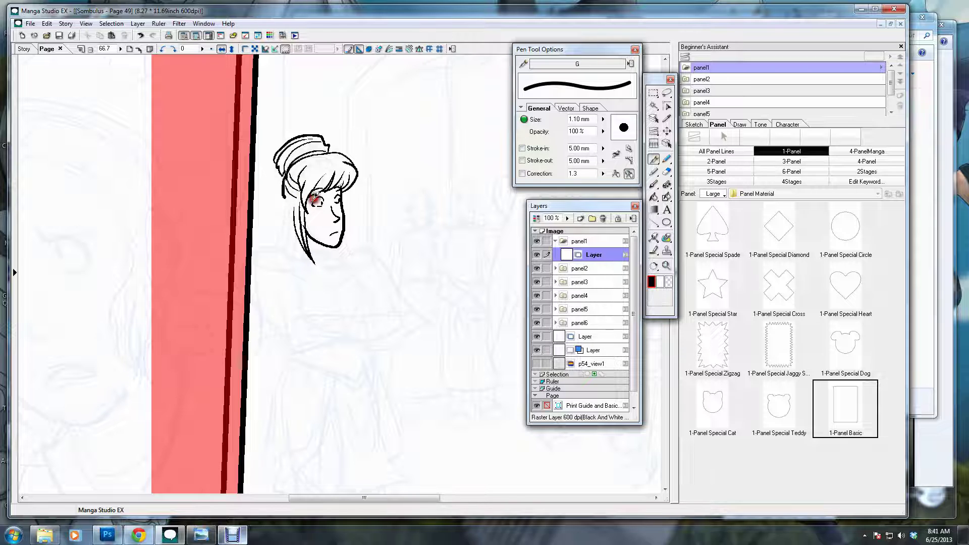
{"action": "left_click_drag", "start_coordinate": [285, 198], "coordinate": [266, 248]}
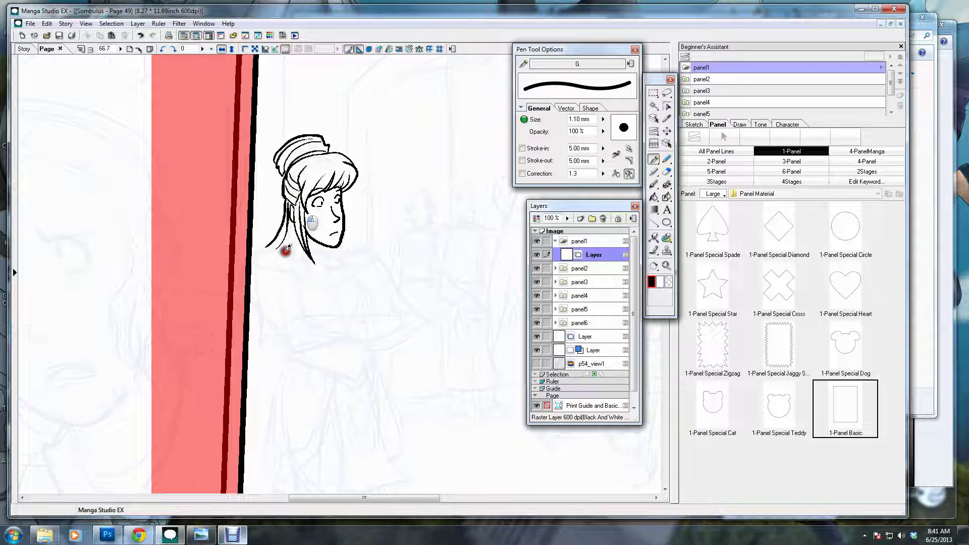
{"action": "mouse_move", "coordinate": [293, 234]}
{"action": "left_mouse_down"}
{"action": "mouse_move", "coordinate": [296, 254]}
{"action": "mouse_move", "coordinate": [335, 258]}
{"action": "mouse_move", "coordinate": [335, 247]}
{"action": "left_mouse_up"}
{"action": "key", "text": "ctrl+z"}
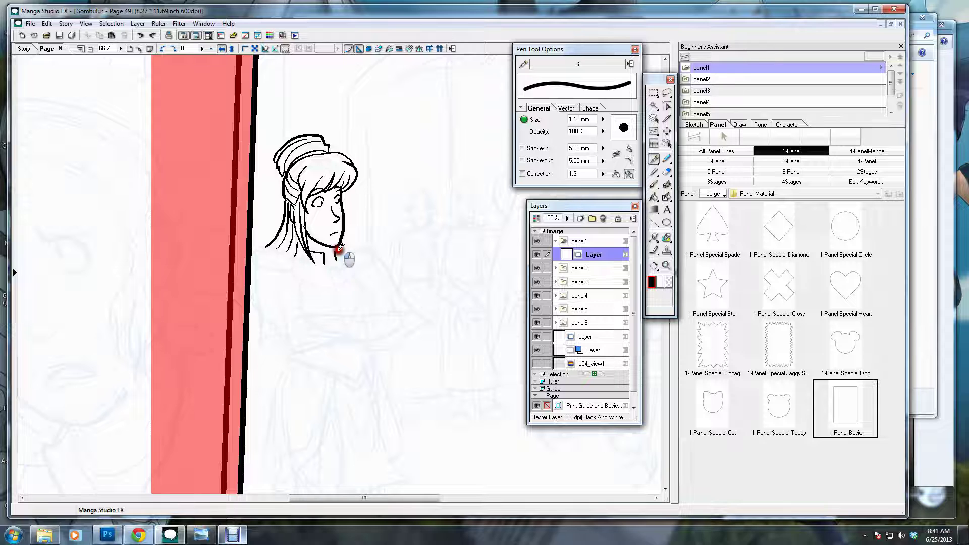
{"action": "left_click_drag", "start_coordinate": [339, 193], "coordinate": [318, 198]}
- Ink the woman's collar and both shoulder lines, with the long shoulder curve running into the upper arm
{"action": "mouse_move", "coordinate": [401, 131]}
{"action": "left_mouse_down"}
{"action": "mouse_move", "coordinate": [235, 186]}
{"action": "mouse_move", "coordinate": [252, 155]}
{"action": "left_mouse_up"}
{"action": "mouse_move", "coordinate": [185, 278]}
{"action": "left_mouse_down"}
{"action": "mouse_move", "coordinate": [220, 272]}
{"action": "mouse_move", "coordinate": [265, 343]}
{"action": "left_mouse_up"}
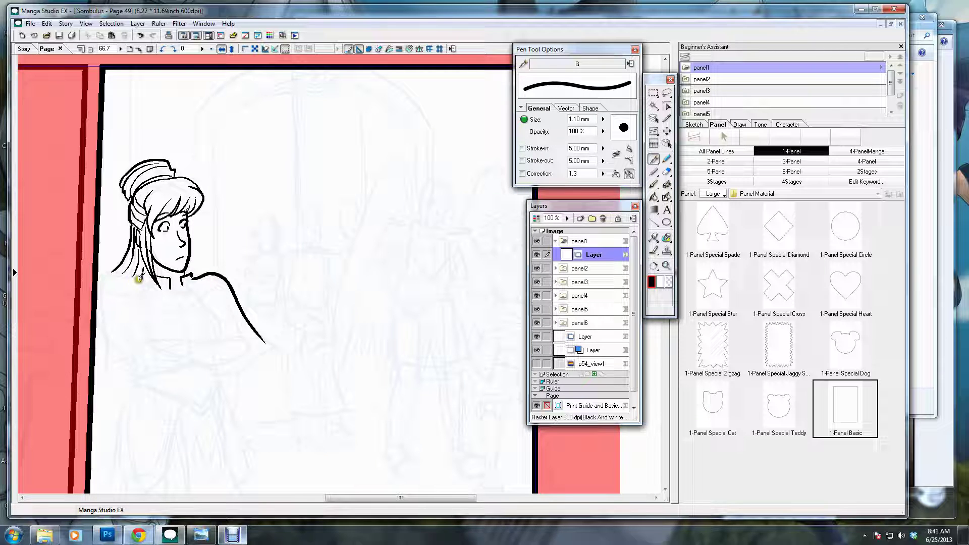
{"action": "left_click_drag", "start_coordinate": [99, 276], "coordinate": [158, 286]}
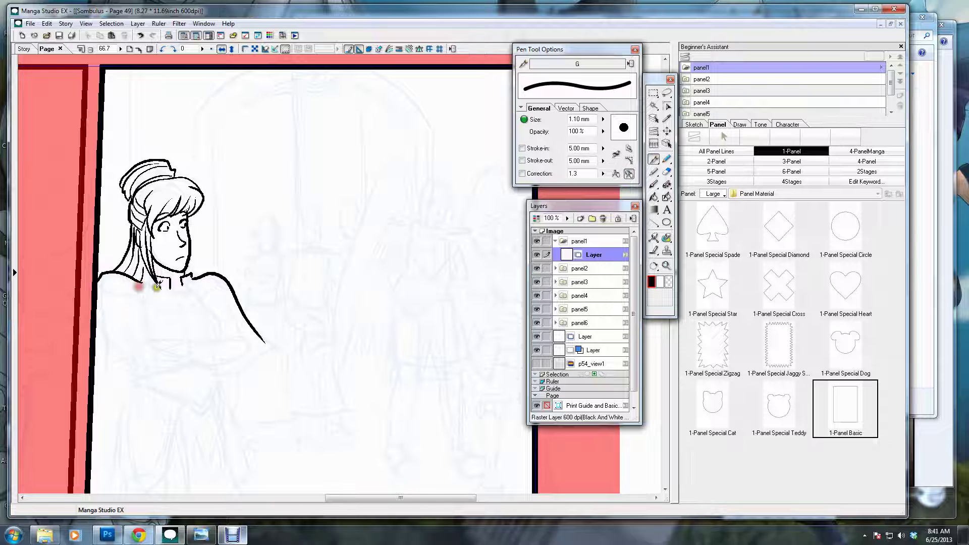
{"action": "left_click", "coordinate": [180, 282]}
- Rotate the canvas view to -45 degrees and ink the forearm lines and start of the hand, redoing the first arm stroke
{"action": "key", "text": "minus"}
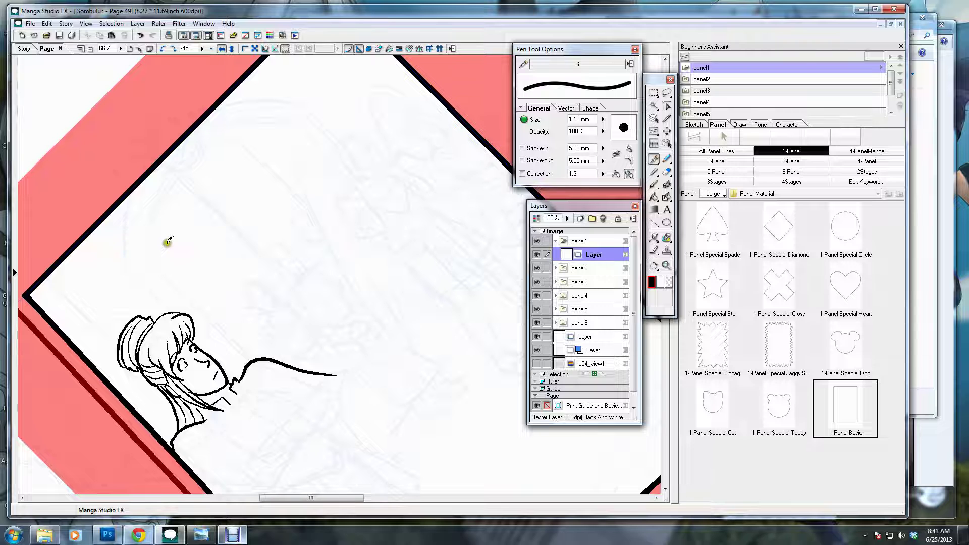
{"action": "scroll", "coordinate": [356, 247], "scroll_direction": "down", "scroll_amount": 3}
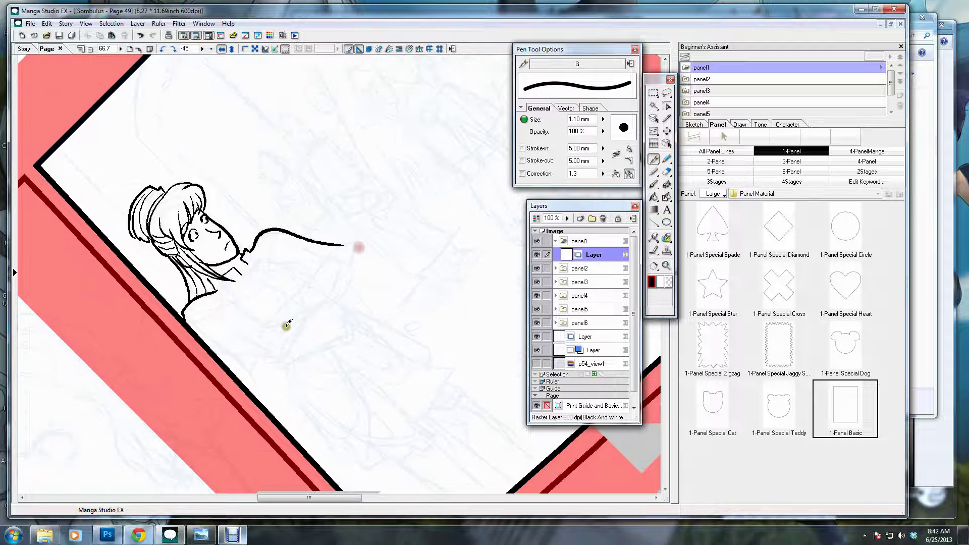
{"action": "left_click_drag", "start_coordinate": [266, 325], "coordinate": [325, 263]}
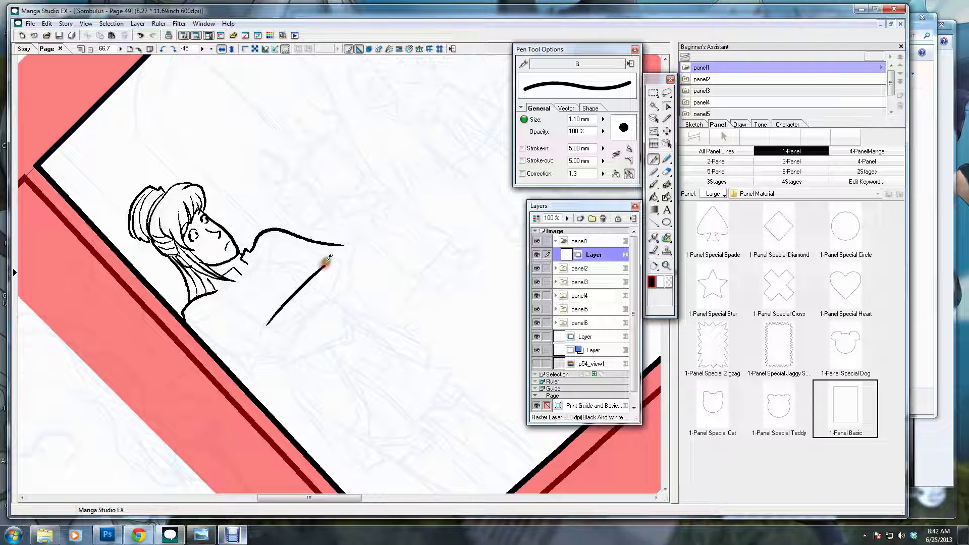
{"action": "key", "text": "ctrl+z"}
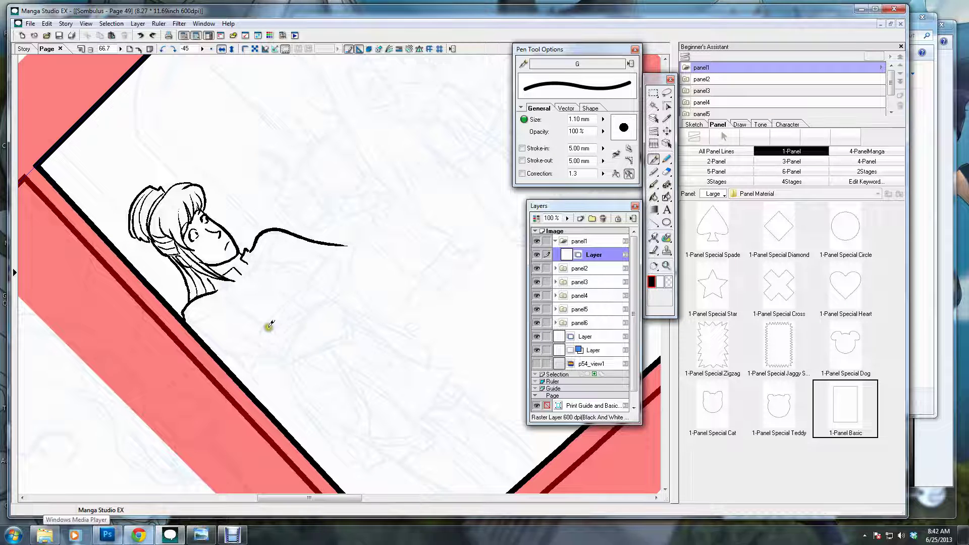
{"action": "mouse_move", "coordinate": [269, 326]}
{"action": "left_mouse_down"}
{"action": "mouse_move", "coordinate": [316, 275]}
{"action": "mouse_move", "coordinate": [296, 335]}
{"action": "left_mouse_up"}
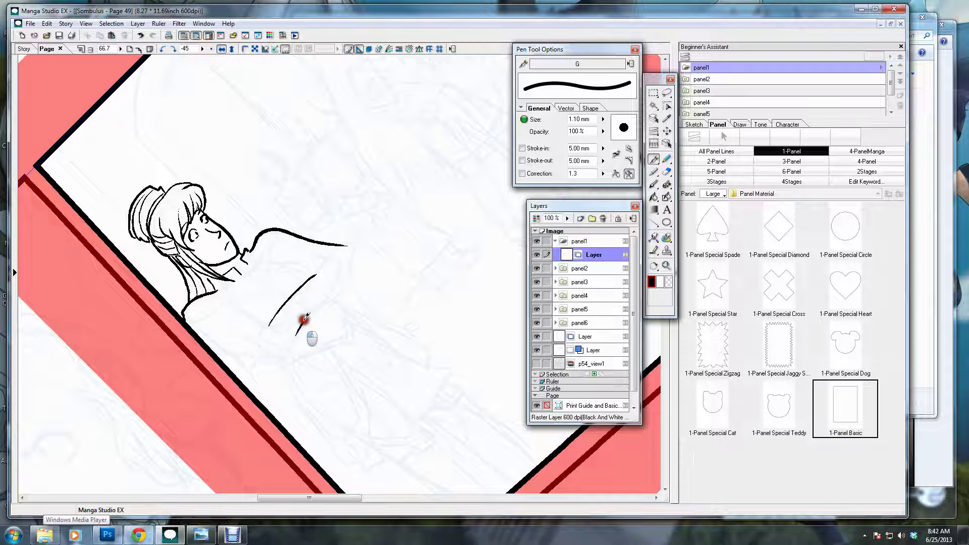
{"action": "mouse_move", "coordinate": [321, 281]}
{"action": "left_mouse_down"}
{"action": "mouse_move", "coordinate": [314, 273]}
{"action": "mouse_move", "coordinate": [326, 264]}
{"action": "left_mouse_up"}
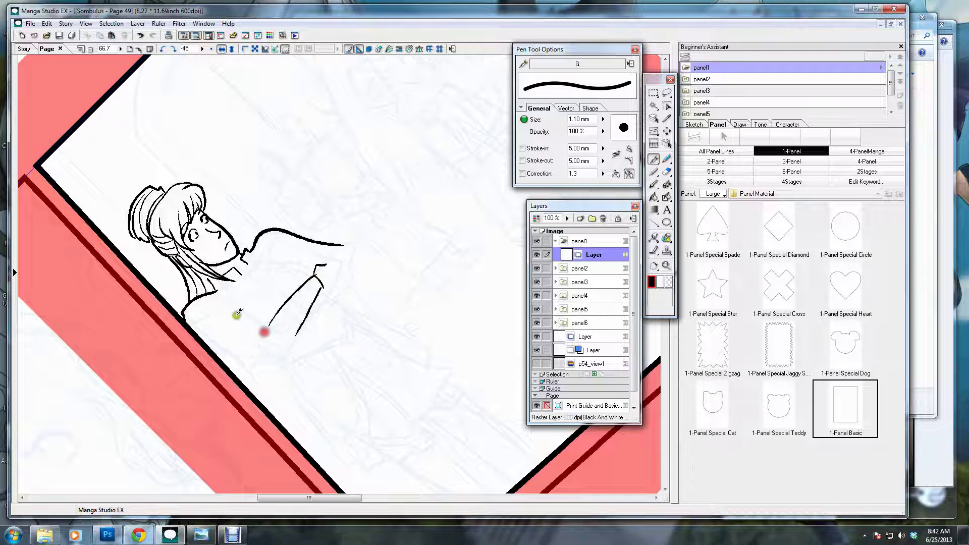
- Ink the woman's chest lines, the draped sleeve with its folds and cuff, and the line from collar to wrist
{"action": "left_click", "coordinate": [225, 279]}
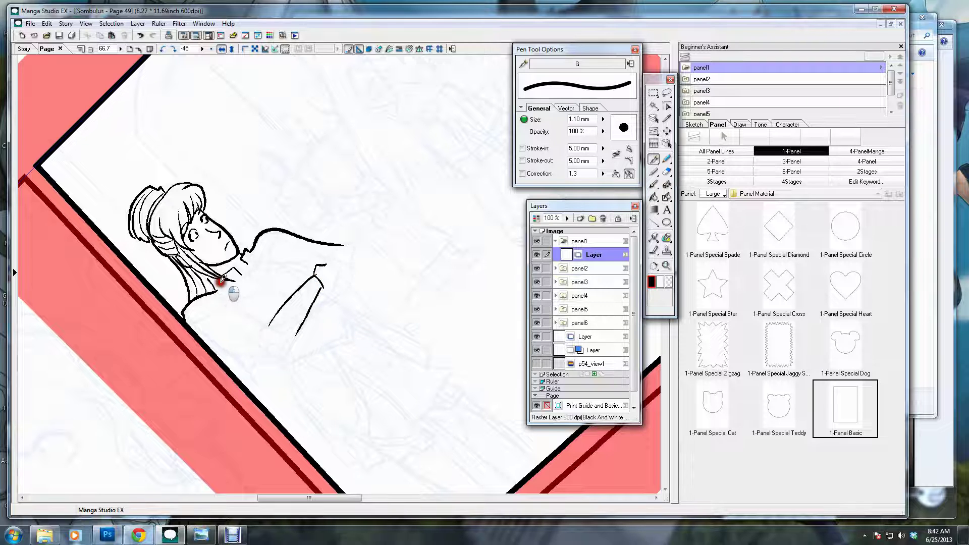
{"action": "mouse_move", "coordinate": [224, 279]}
{"action": "left_mouse_down"}
{"action": "mouse_move", "coordinate": [273, 312]}
{"action": "mouse_move", "coordinate": [263, 361]}
{"action": "left_mouse_up"}
{"action": "mouse_move", "coordinate": [202, 320]}
{"action": "left_mouse_down"}
{"action": "mouse_move", "coordinate": [226, 325]}
{"action": "mouse_move", "coordinate": [263, 365]}
{"action": "left_mouse_up"}
{"action": "left_click_drag", "start_coordinate": [221, 306], "coordinate": [266, 335]}
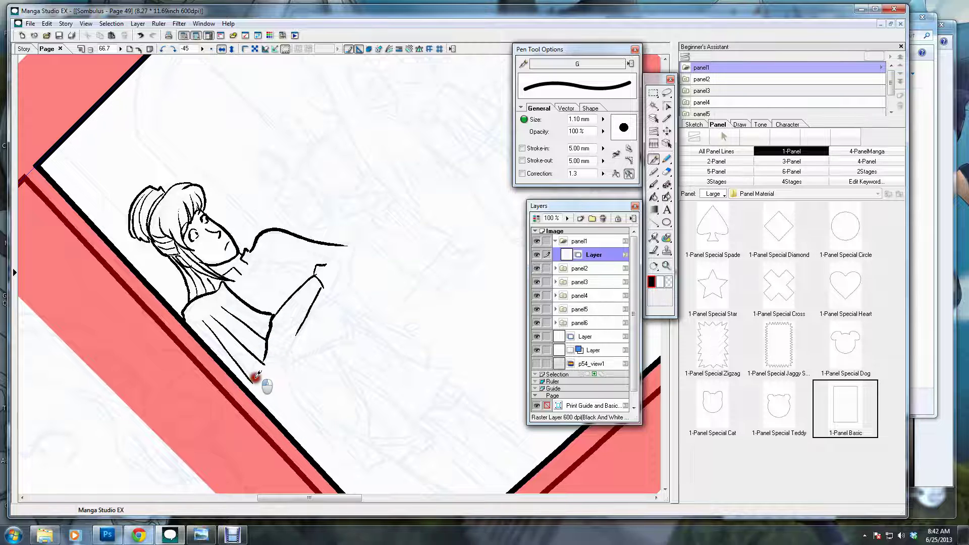
{"action": "left_click_drag", "start_coordinate": [257, 375], "coordinate": [248, 385]}
{"action": "left_click_drag", "start_coordinate": [262, 254], "coordinate": [306, 285]}
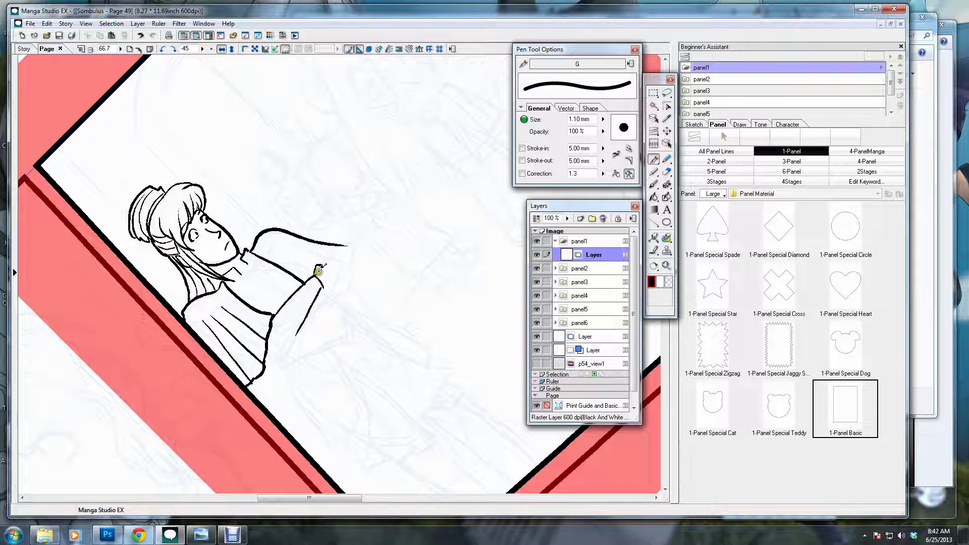
- Redraw the woman's hand over the sketch, erasing the stray ink around the wrist, and reconnect the wrist and sleeve cuff lines
{"action": "key", "text": "e"}
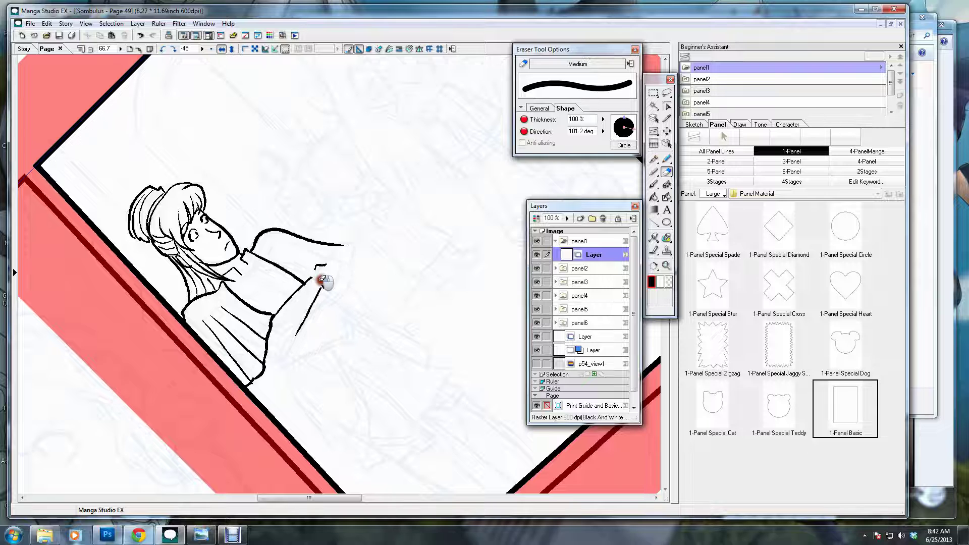
{"action": "left_click_drag", "start_coordinate": [323, 279], "coordinate": [329, 286]}
{"action": "key", "text": "p"}
{"action": "mouse_move", "coordinate": [309, 278]}
{"action": "left_mouse_down"}
{"action": "mouse_move", "coordinate": [312, 256]}
{"action": "mouse_move", "coordinate": [320, 286]}
{"action": "mouse_move", "coordinate": [333, 248]}
{"action": "left_mouse_up"}
{"action": "key", "text": "e"}
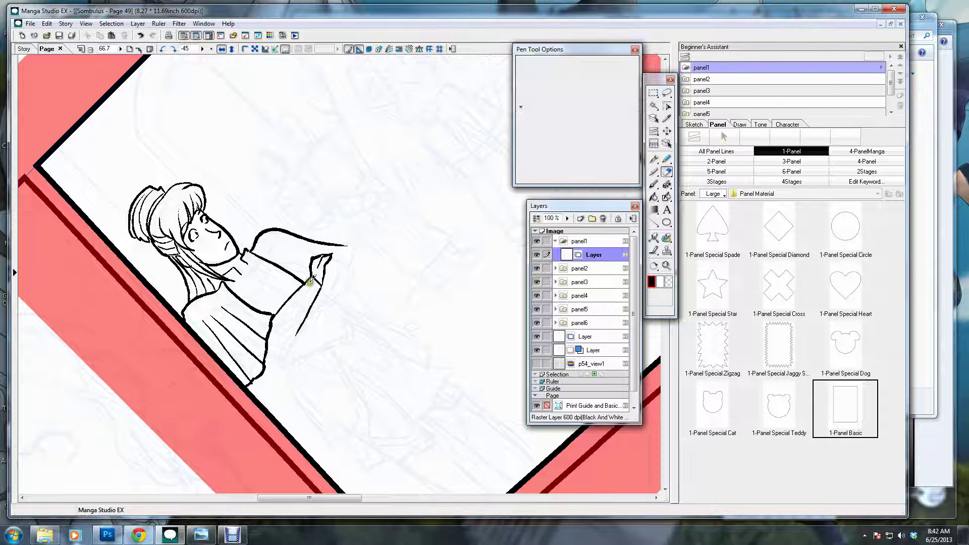
{"action": "left_click_drag", "start_coordinate": [308, 277], "coordinate": [315, 282]}
{"action": "key", "text": "p"}
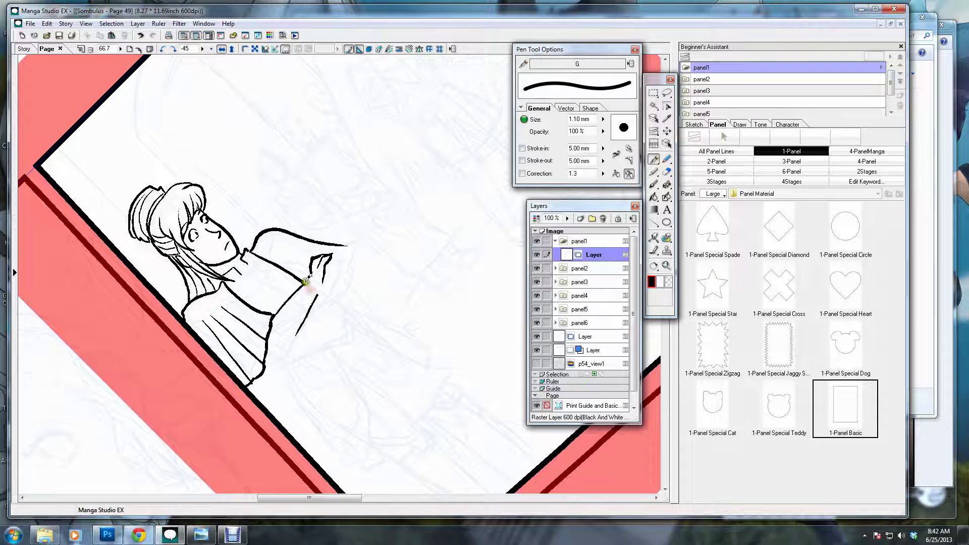
{"action": "left_click_drag", "start_coordinate": [305, 280], "coordinate": [320, 286]}
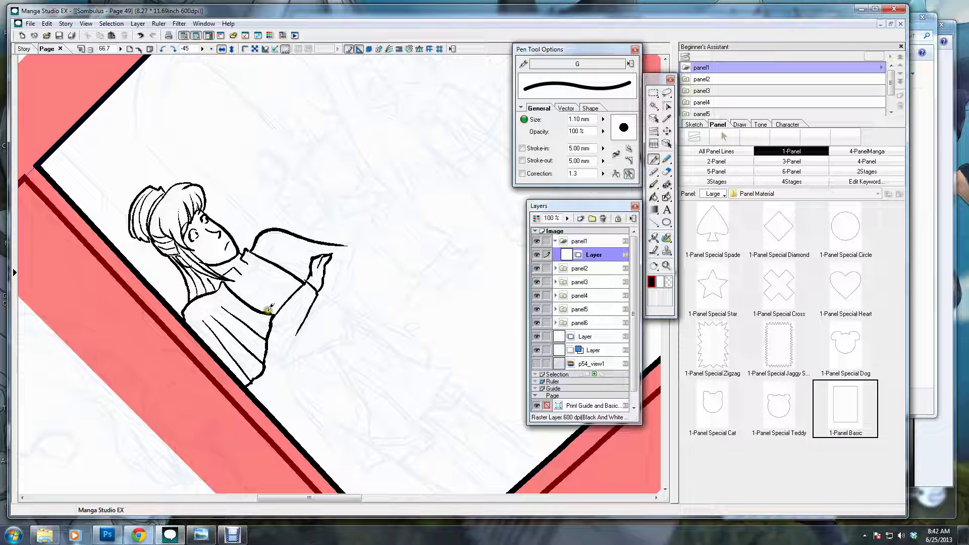
{"action": "left_click_drag", "start_coordinate": [268, 309], "coordinate": [285, 301]}
- Reset the canvas rotation to 0 and turn off the horizontal flip of the view
{"action": "key", "text": "ctrl+shift+0"}
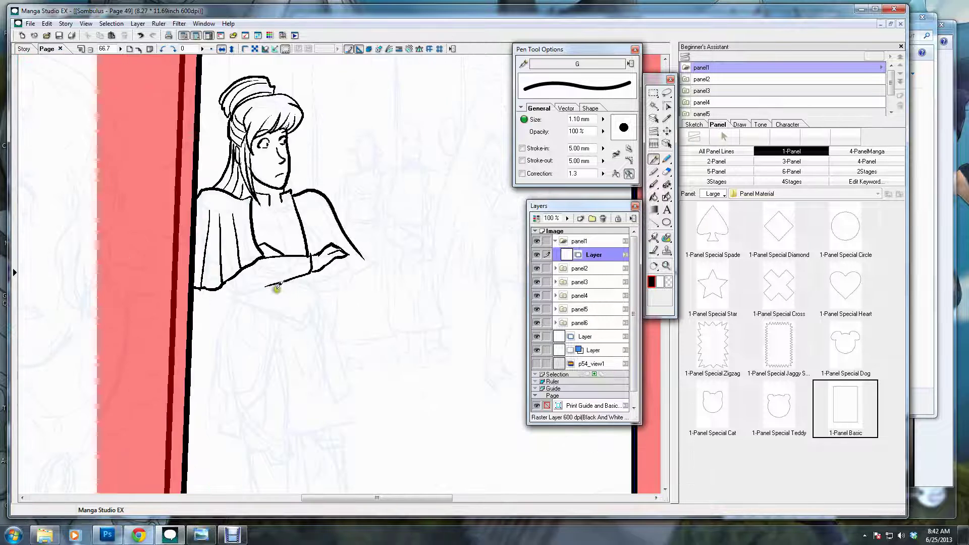
{"action": "left_click_drag", "start_coordinate": [295, 289], "coordinate": [256, 270]}
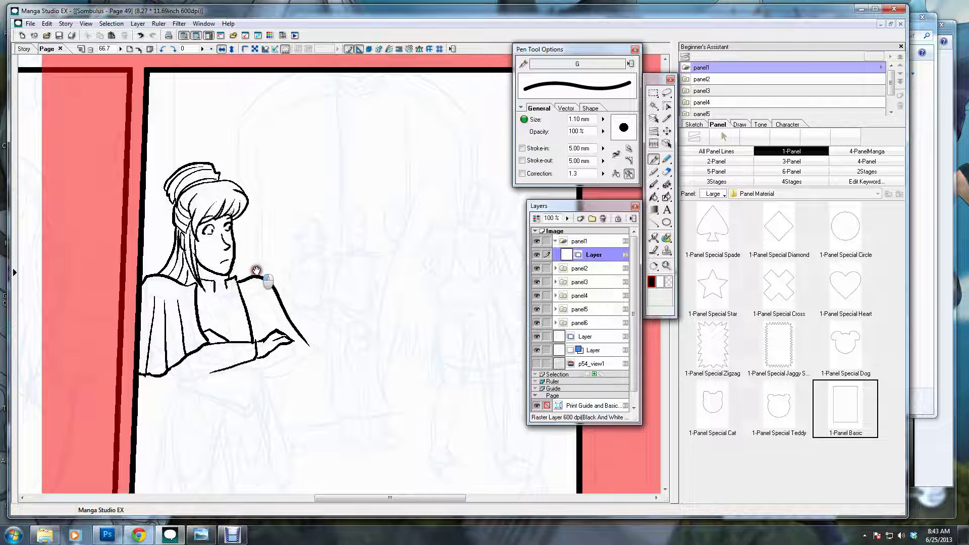
{"action": "left_click", "coordinate": [221, 48]}
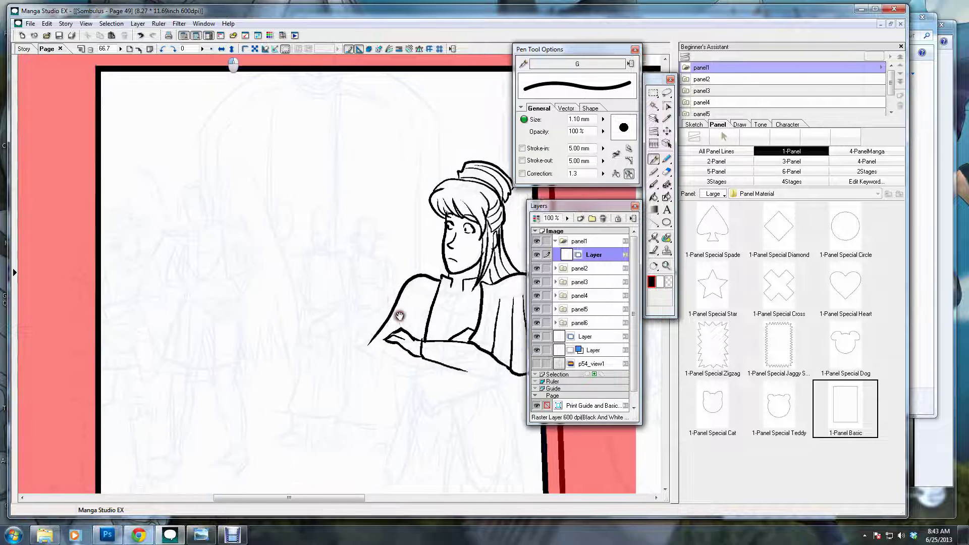
{"action": "left_click_drag", "start_coordinate": [376, 296], "coordinate": [324, 296]}
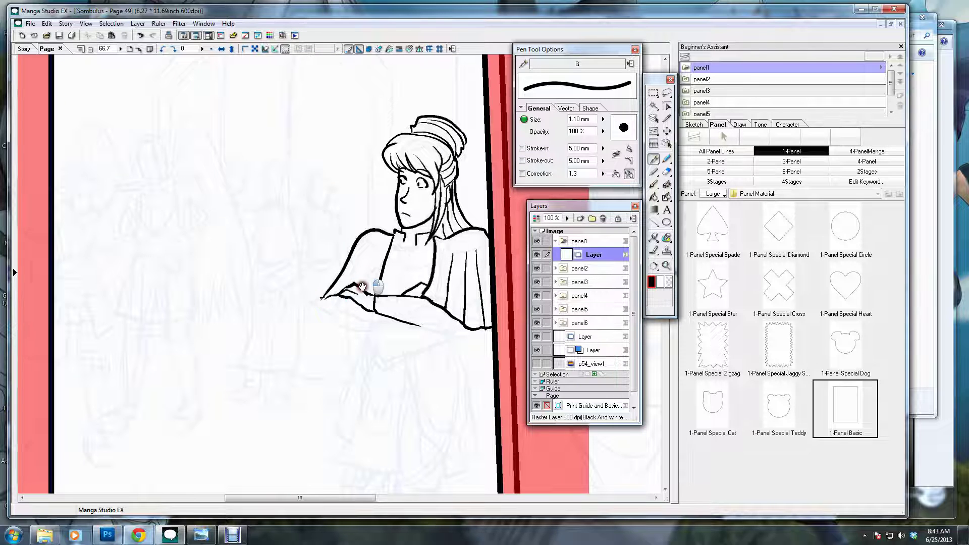
- Ink the pointed flaps of the woman's collar and the fold lines on the cape over her far shoulder
{"action": "left_click_drag", "start_coordinate": [362, 286], "coordinate": [346, 323]}
{"action": "left_click", "coordinate": [357, 284]}
{"action": "key", "text": "ctrl+z"}
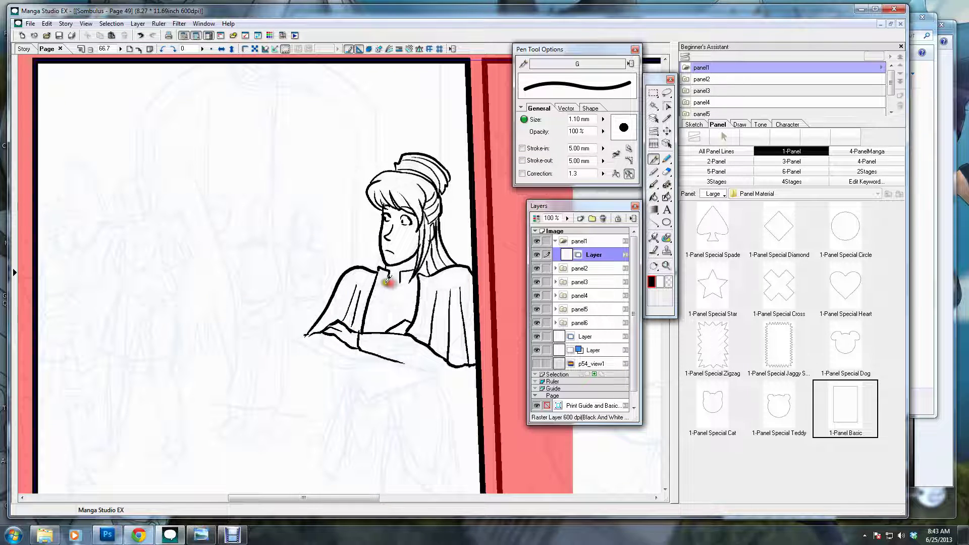
{"action": "mouse_move", "coordinate": [385, 279]}
{"action": "left_mouse_down"}
{"action": "mouse_move", "coordinate": [391, 291]}
{"action": "mouse_move", "coordinate": [403, 270]}
{"action": "mouse_move", "coordinate": [351, 342]}
{"action": "left_mouse_up"}
{"action": "left_click_drag", "start_coordinate": [319, 302], "coordinate": [333, 306]}
{"action": "left_click", "coordinate": [332, 239]}
{"action": "left_click", "coordinate": [344, 259]}
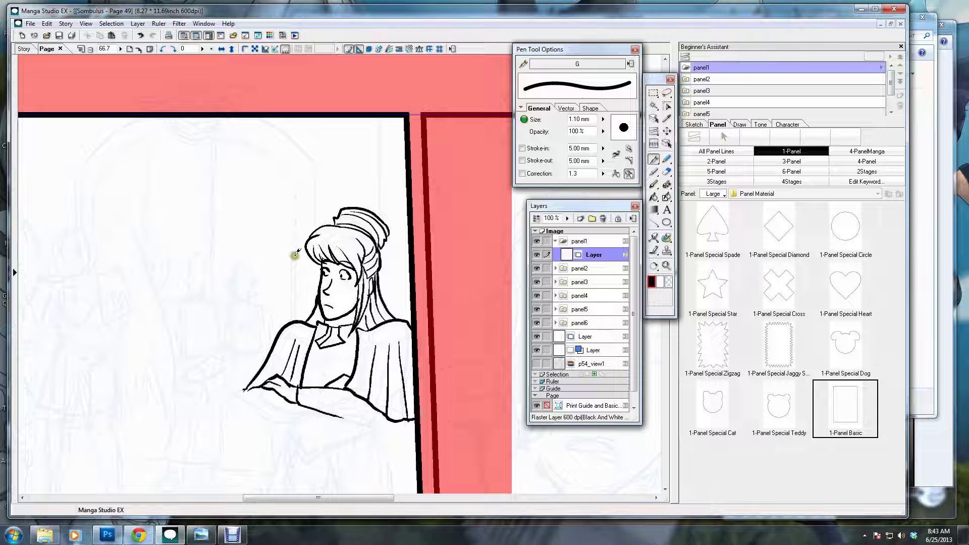
- Create three near-vertical straight rulers: two for the arch's post beside the woman and a longer one behind her head
{"action": "left_click", "coordinate": [654, 222]}
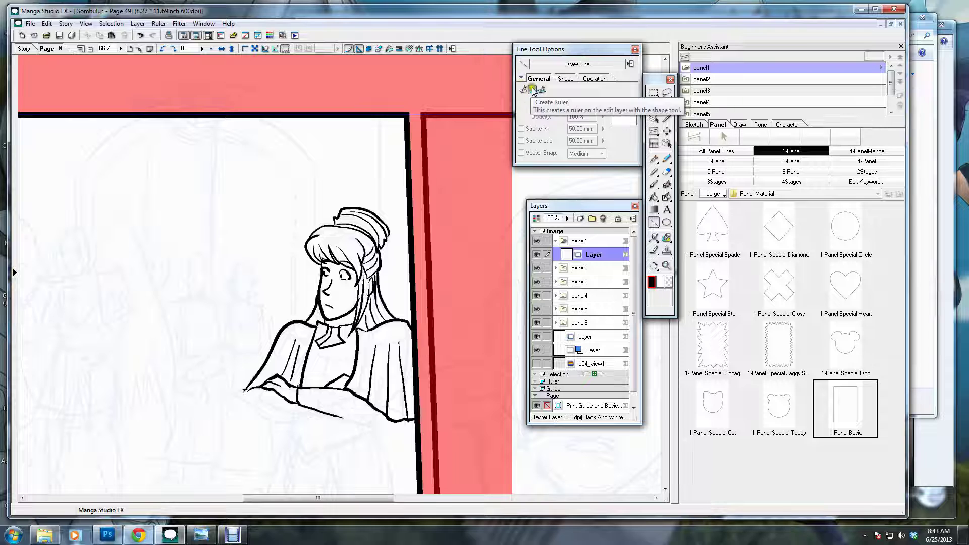
{"action": "left_click", "coordinate": [532, 91]}
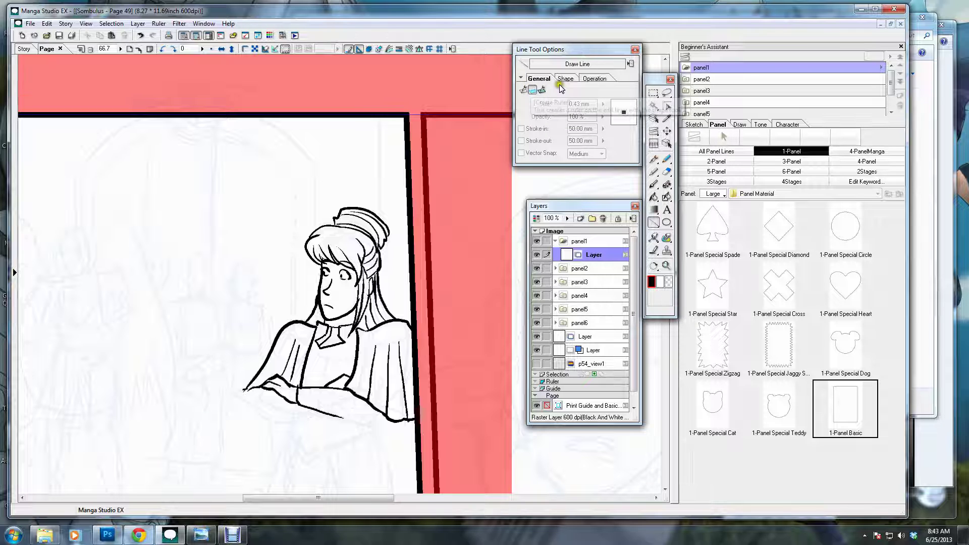
{"action": "left_click_drag", "start_coordinate": [314, 163], "coordinate": [314, 367]}
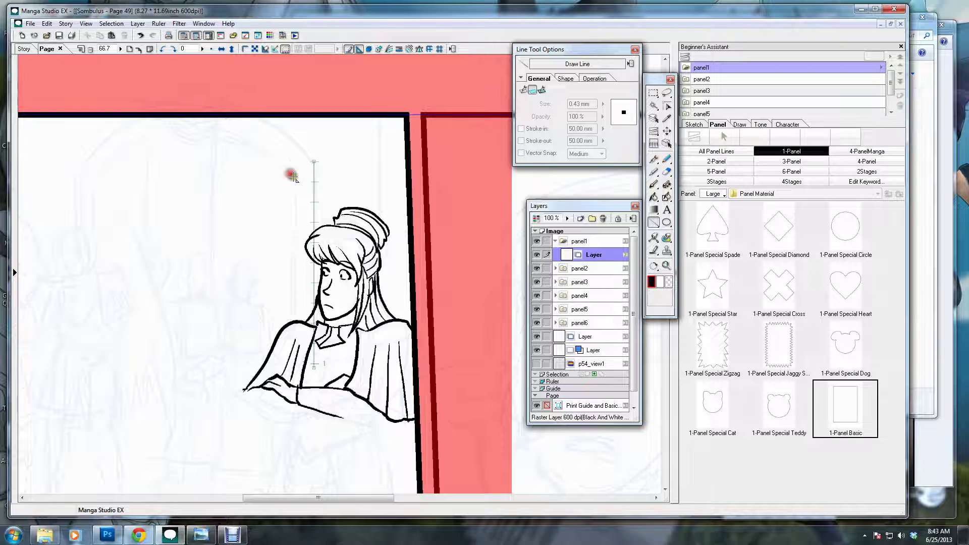
{"action": "left_click_drag", "start_coordinate": [294, 164], "coordinate": [292, 371]}
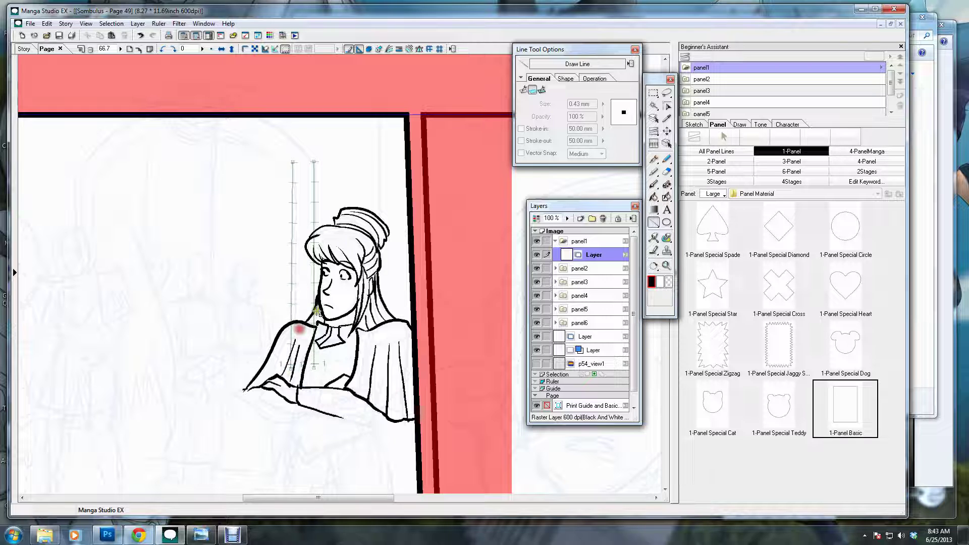
{"action": "left_click_drag", "start_coordinate": [379, 86], "coordinate": [375, 456]}
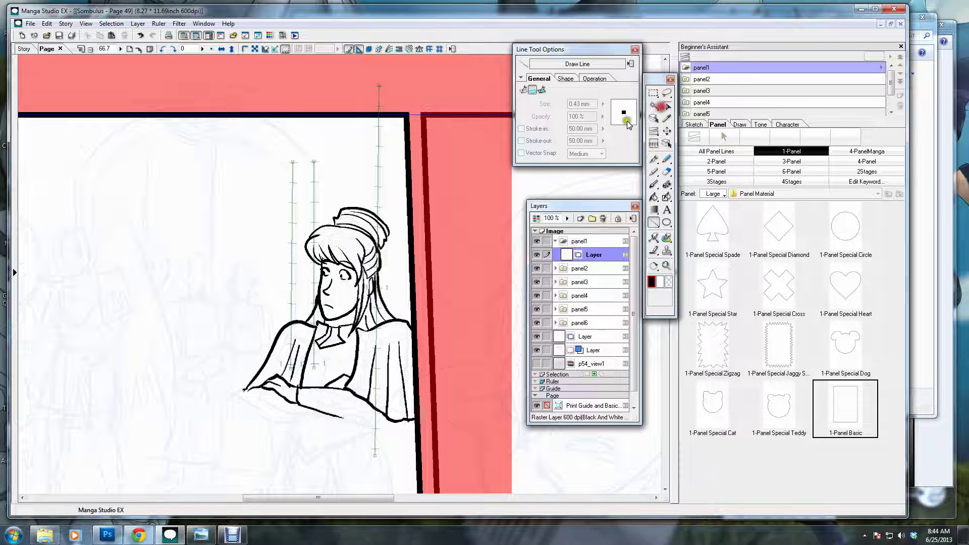
- Move the upper ends of the arch post's two rulers down to the height where the arch begins to curve
{"action": "left_click", "coordinate": [293, 180]}
{"action": "mouse_move", "coordinate": [293, 179]}
{"action": "left_mouse_down"}
{"action": "mouse_move", "coordinate": [303, 159]}
{"action": "mouse_move", "coordinate": [315, 164]}
{"action": "left_mouse_up"}
{"action": "left_click", "coordinate": [666, 106]}
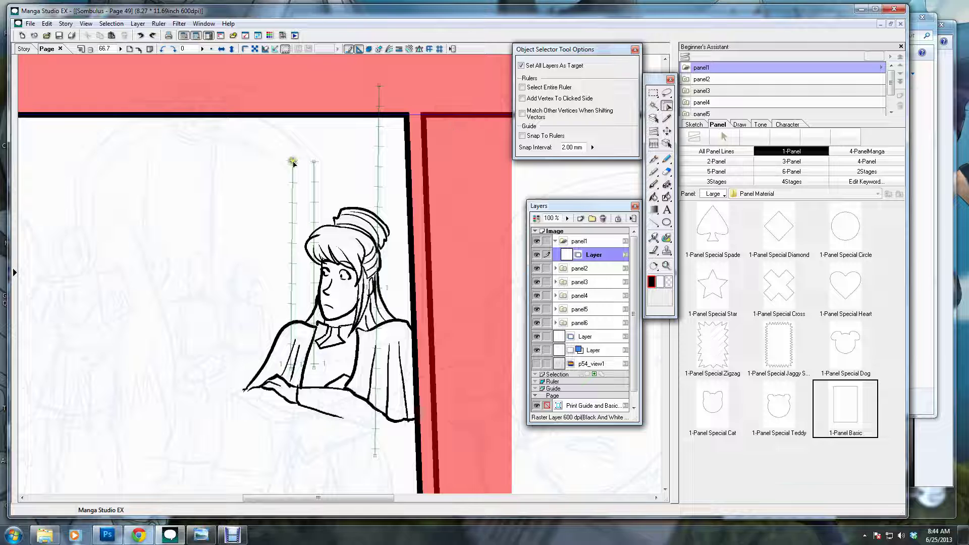
{"action": "left_click_drag", "start_coordinate": [293, 162], "coordinate": [315, 175]}
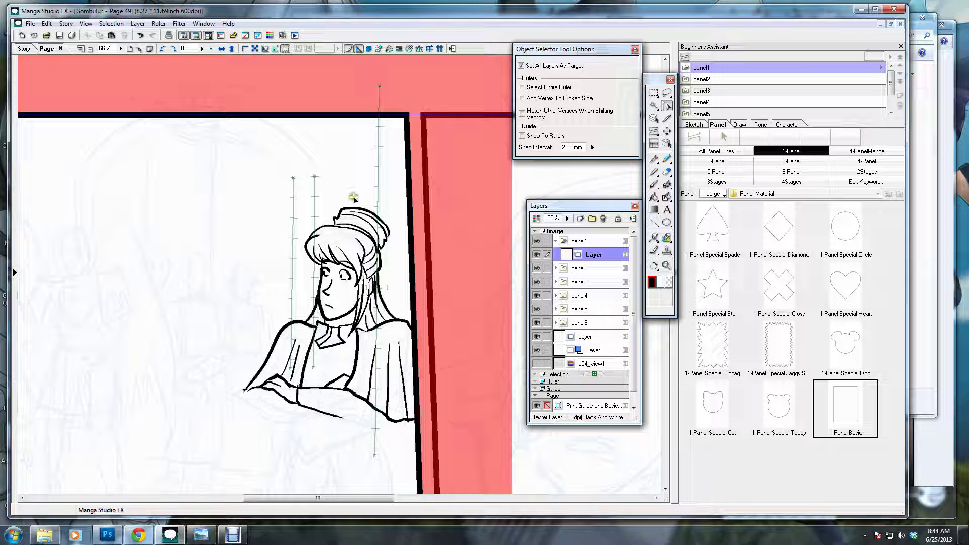
- Create two curve rulers for the inner and outer edges of the arch's right half, starting from the tops of the vertical rulers
{"action": "left_click", "coordinate": [653, 224]}
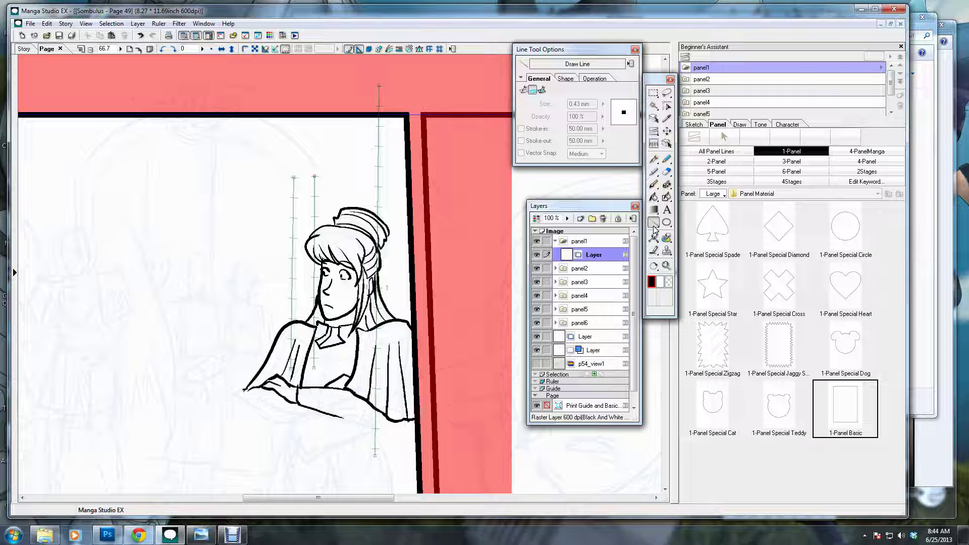
{"action": "left_click_drag", "start_coordinate": [654, 228], "coordinate": [658, 234]}
{"action": "left_click_drag", "start_coordinate": [294, 177], "coordinate": [213, 129]}
{"action": "left_click", "coordinate": [259, 137]}
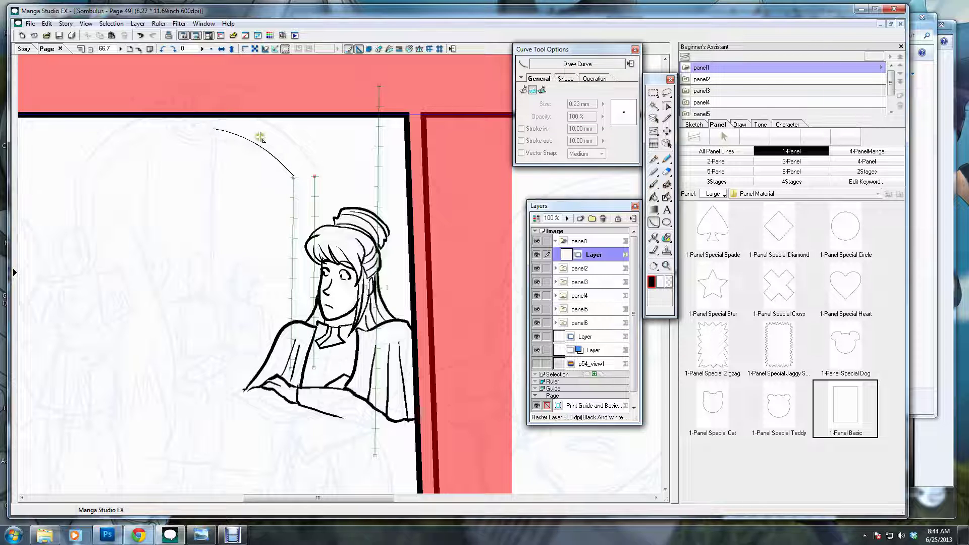
{"action": "left_click", "coordinate": [314, 176]}
{"action": "left_click", "coordinate": [305, 158]}
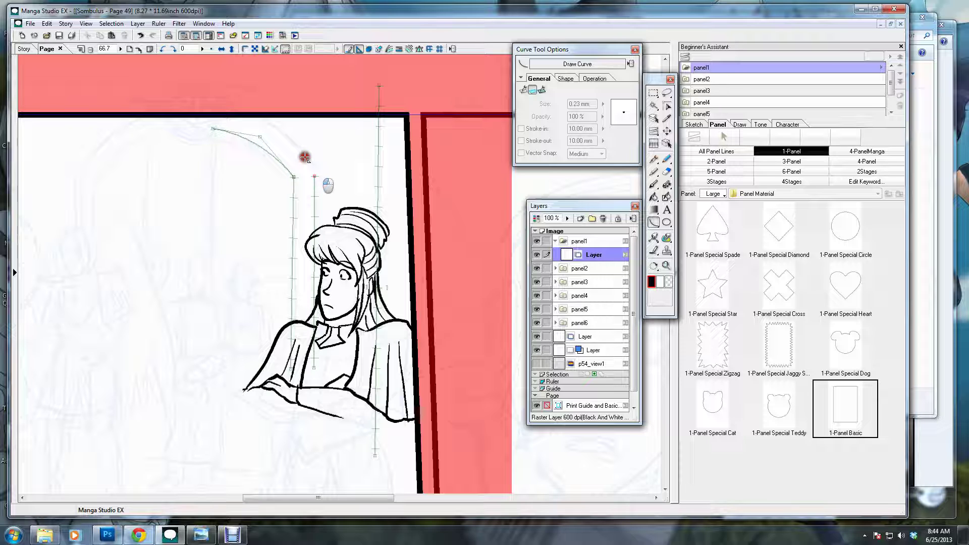
{"action": "left_click_drag", "start_coordinate": [305, 158], "coordinate": [236, 108]}
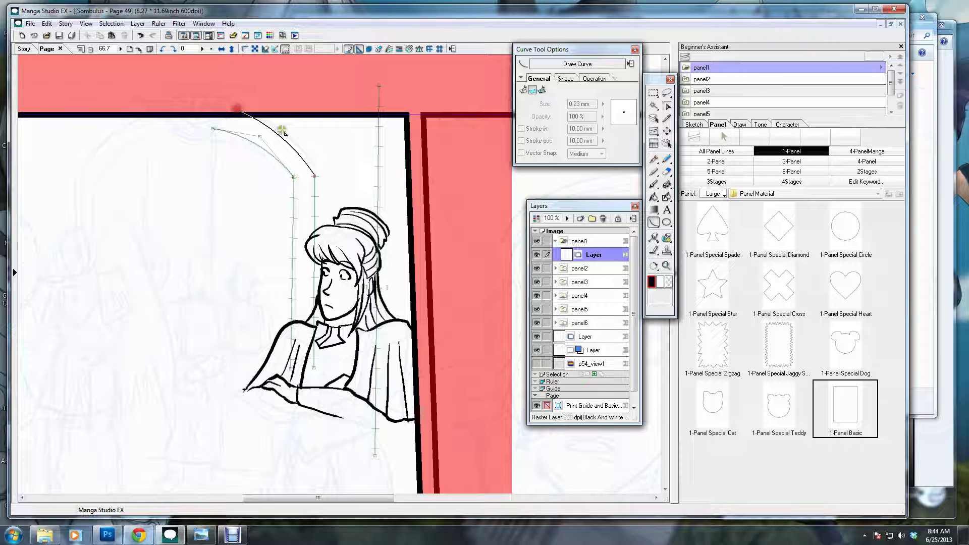
- Create matching inner and outer curve rulers for the left half of the arch
{"action": "left_click", "coordinate": [116, 162]}
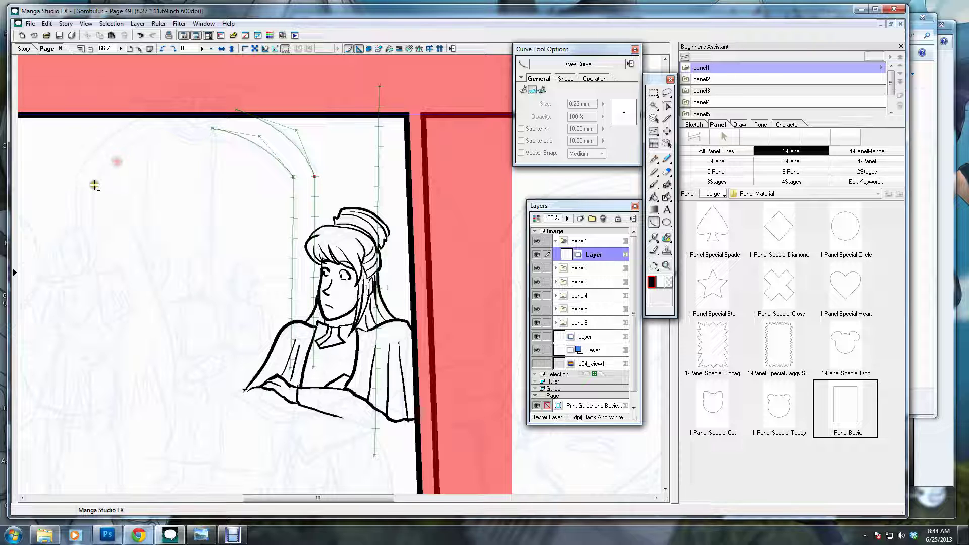
{"action": "left_click_drag", "start_coordinate": [95, 186], "coordinate": [169, 127]}
{"action": "left_click", "coordinate": [117, 143]}
{"action": "left_click_drag", "start_coordinate": [158, 111], "coordinate": [77, 179]}
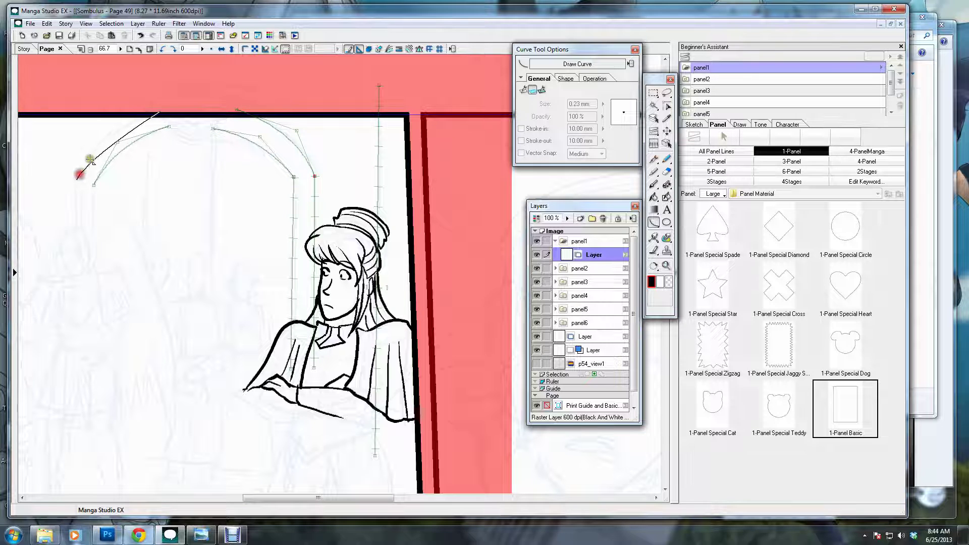
{"action": "left_click", "coordinate": [106, 123]}
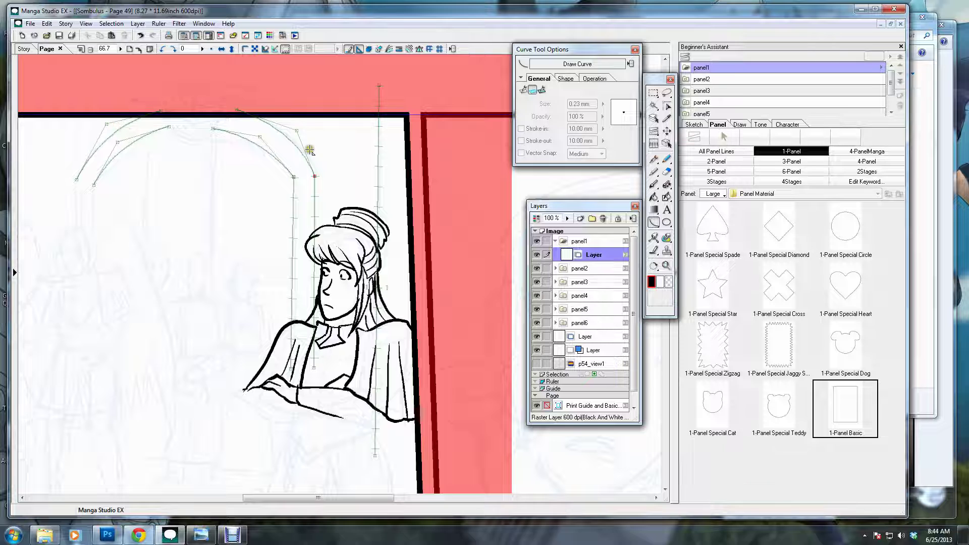
- Adjust the points of the arch's curve rulers near the crown so both halves follow the sketched arch
{"action": "left_click", "coordinate": [666, 106]}
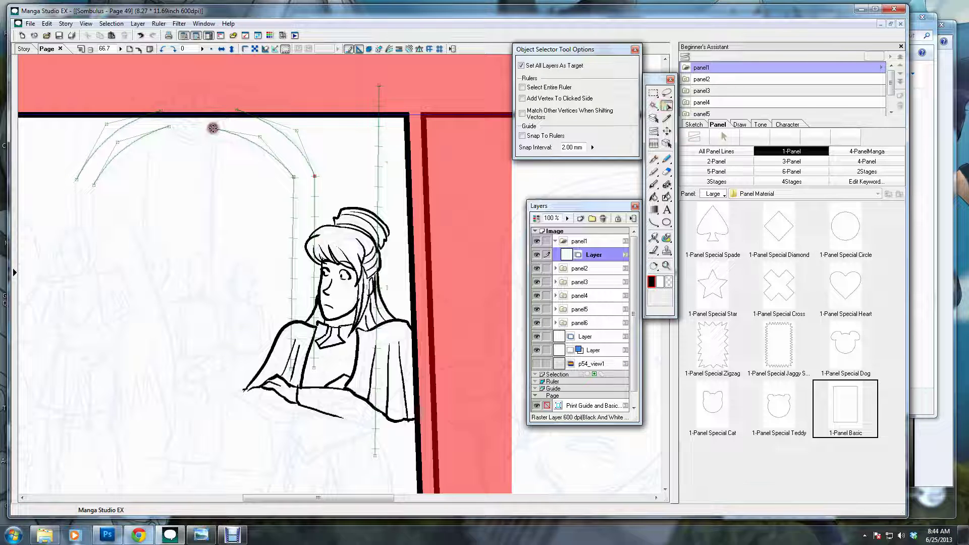
{"action": "left_click_drag", "start_coordinate": [213, 130], "coordinate": [222, 128]}
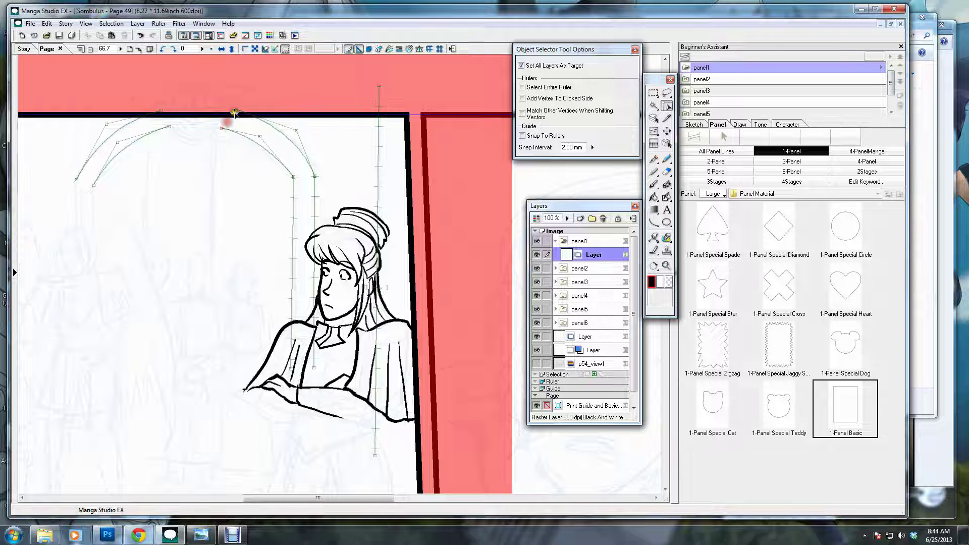
{"action": "left_click", "coordinate": [121, 143]}
{"action": "left_click_drag", "start_coordinate": [121, 143], "coordinate": [169, 127]}
- Add two straight rulers running down from the left ends of the arch curves to form the left post
{"action": "left_click", "coordinate": [653, 223]}
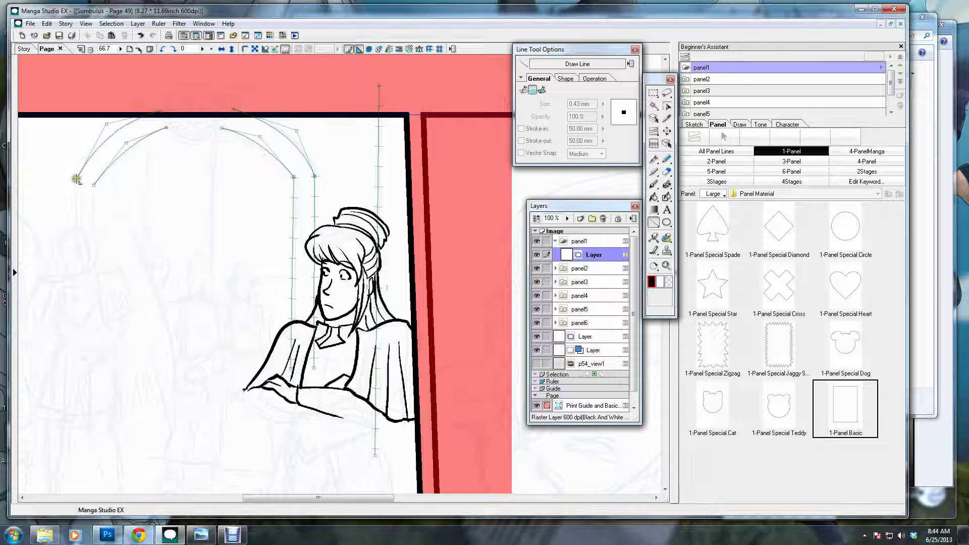
{"action": "mouse_move", "coordinate": [76, 178]}
{"action": "left_mouse_down"}
{"action": "mouse_move", "coordinate": [74, 305]}
{"action": "mouse_move", "coordinate": [96, 304]}
{"action": "left_mouse_up"}
{"action": "left_click", "coordinate": [96, 304]}
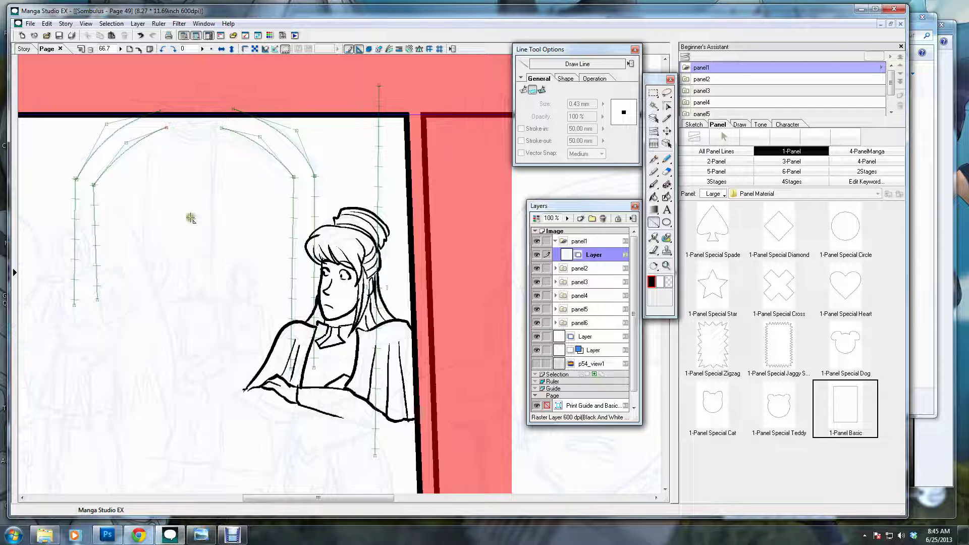
- Place a circle ruler at the crown of the arch and straighten the left post's inner ruler to vertical
{"action": "left_click", "coordinate": [667, 222]}
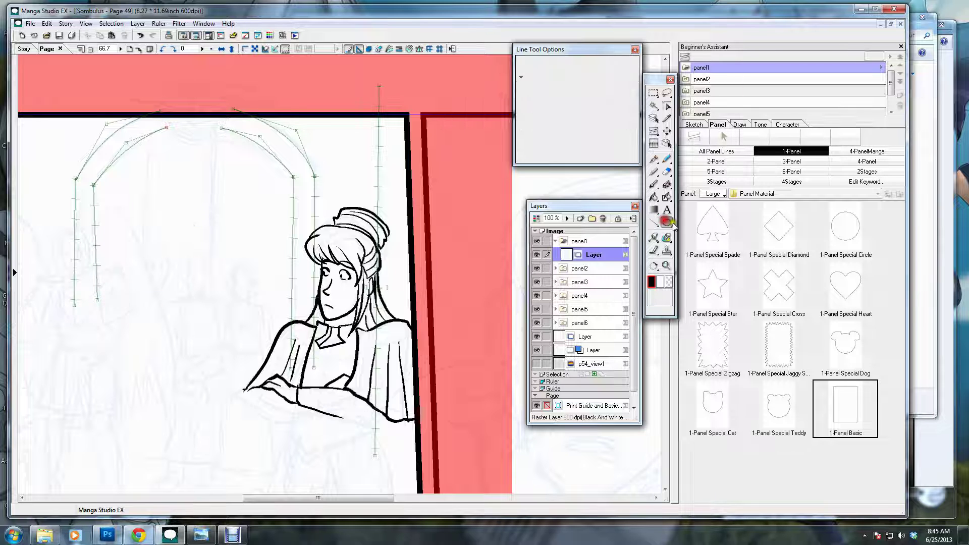
{"action": "left_click_drag", "start_coordinate": [164, 82], "coordinate": [224, 145]}
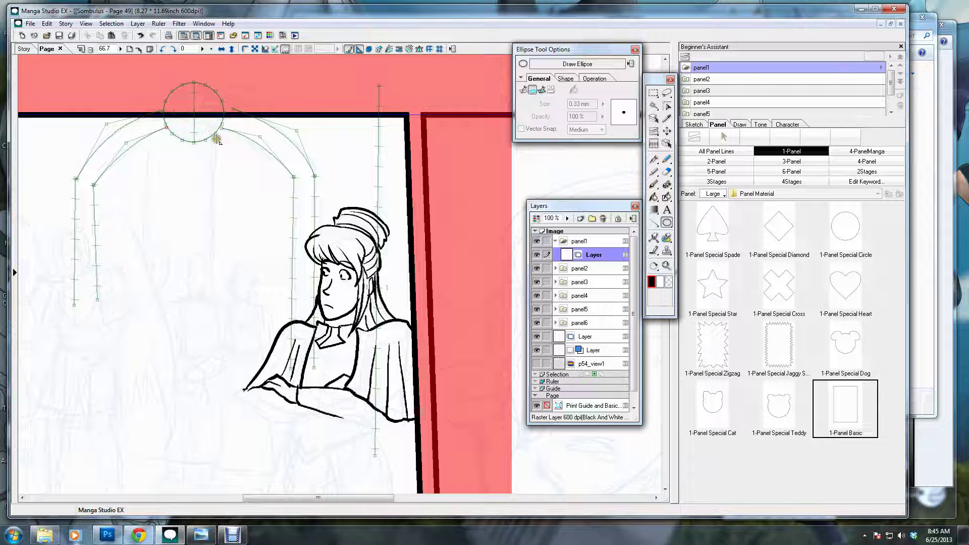
{"action": "left_click", "coordinate": [666, 107]}
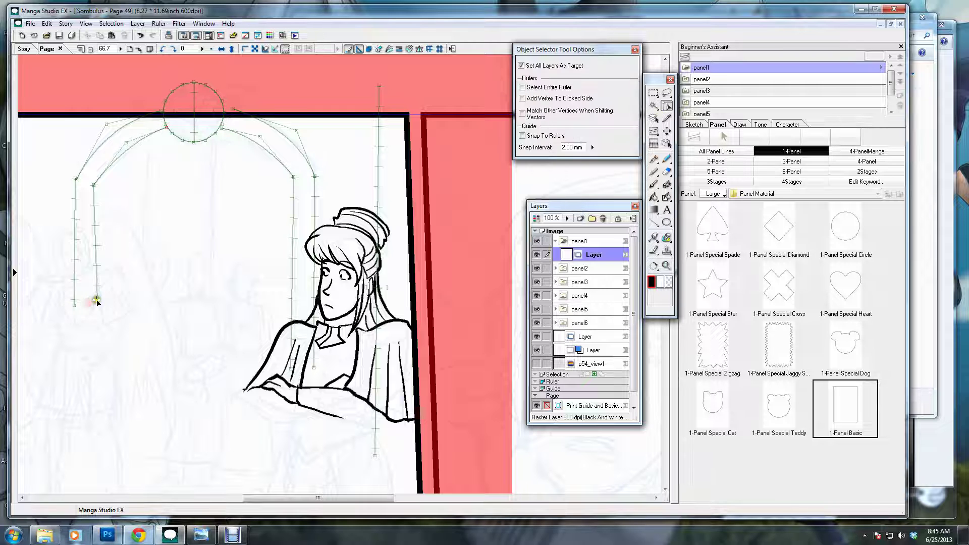
{"action": "left_click_drag", "start_coordinate": [97, 300], "coordinate": [92, 312]}
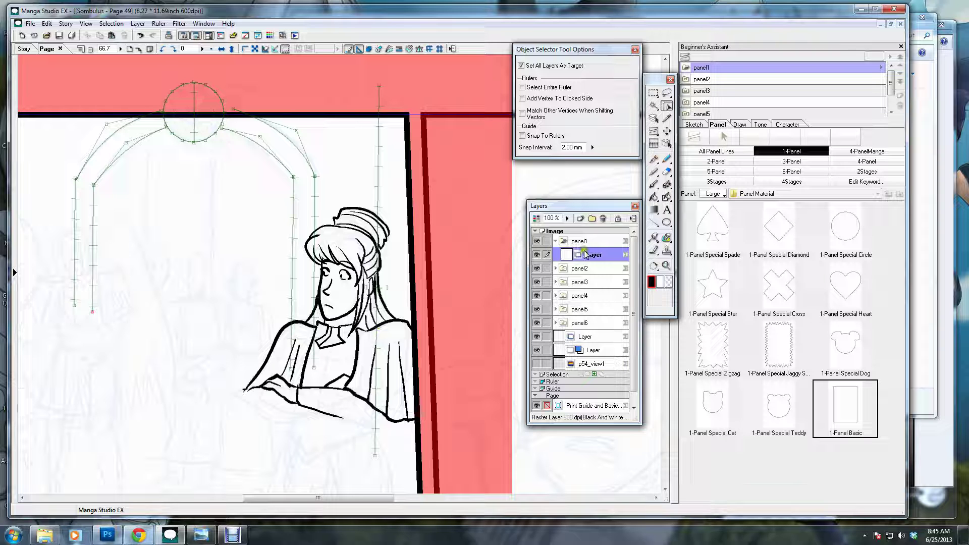
- Ink along the rulers with the G pen: the vertical line behind the woman and the arch's right curves and post
{"action": "left_click", "coordinate": [655, 161]}
{"action": "left_click_drag", "start_coordinate": [380, 216], "coordinate": [400, 123]}
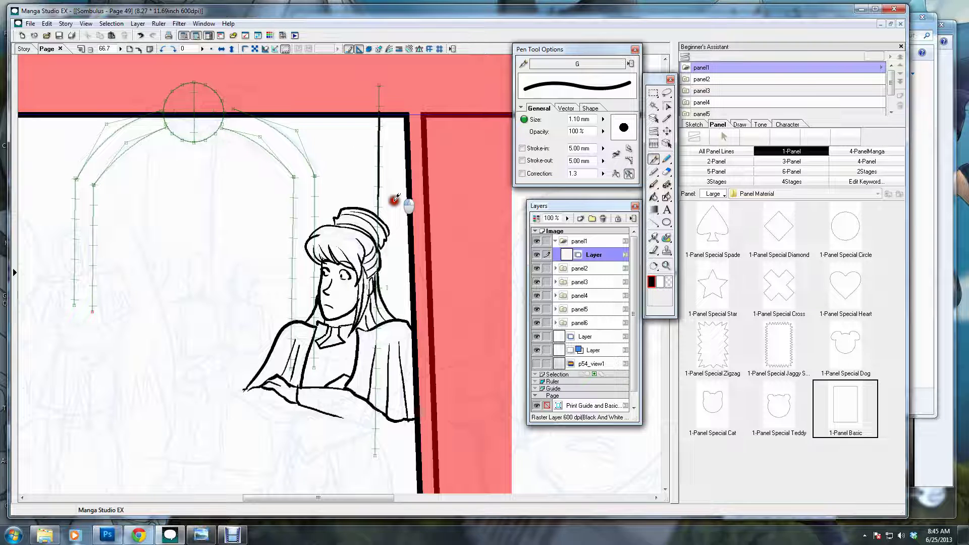
{"action": "left_click_drag", "start_coordinate": [227, 125], "coordinate": [301, 161]}
{"action": "mouse_move", "coordinate": [233, 109]}
{"action": "left_mouse_down"}
{"action": "mouse_move", "coordinate": [314, 174]}
{"action": "mouse_move", "coordinate": [294, 232]}
{"action": "mouse_move", "coordinate": [295, 317]}
{"action": "left_mouse_up"}
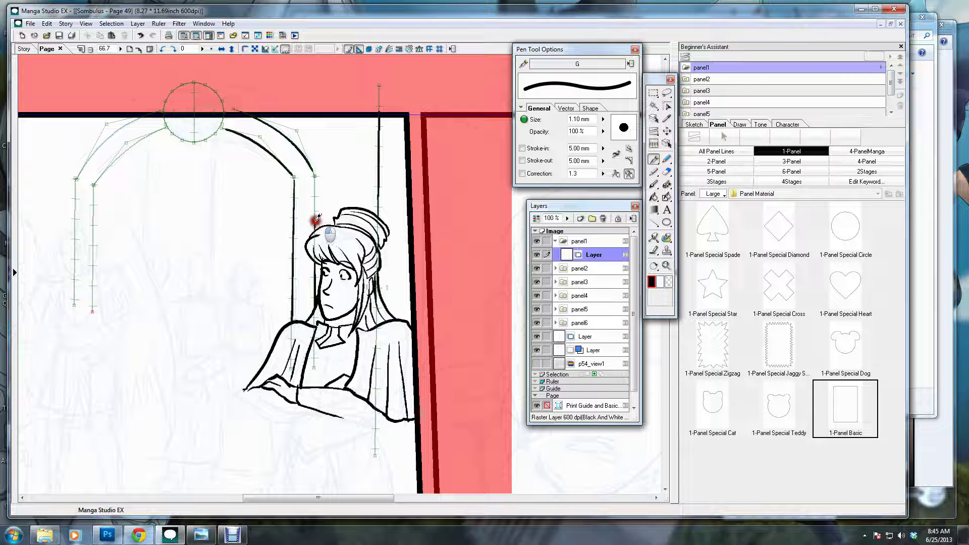
{"action": "left_click_drag", "start_coordinate": [317, 218], "coordinate": [316, 168]}
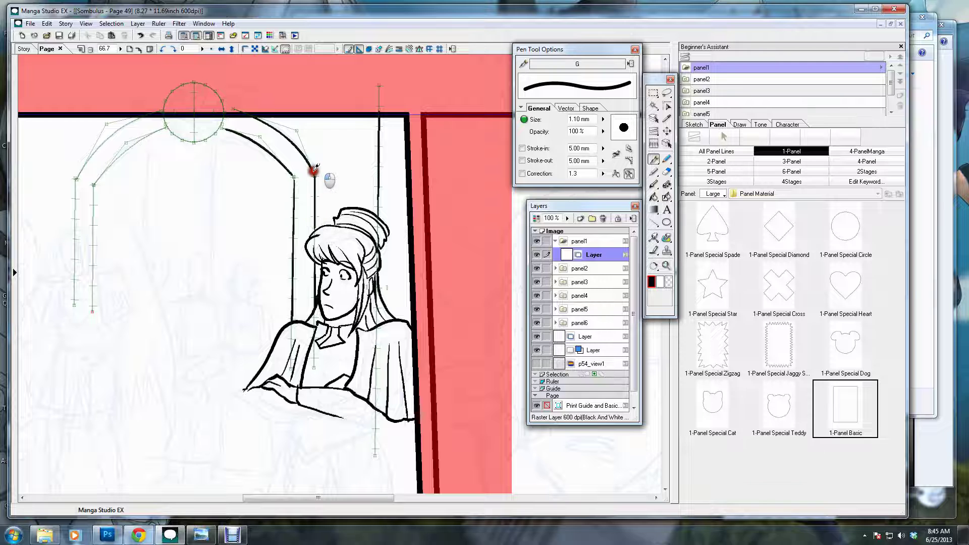
- Ink the arch's left curves and left post along the rulers with the G pen
{"action": "left_click_drag", "start_coordinate": [94, 185], "coordinate": [163, 129]}
{"action": "left_click_drag", "start_coordinate": [77, 176], "coordinate": [143, 117]}
{"action": "left_click_drag", "start_coordinate": [97, 195], "coordinate": [96, 176]}
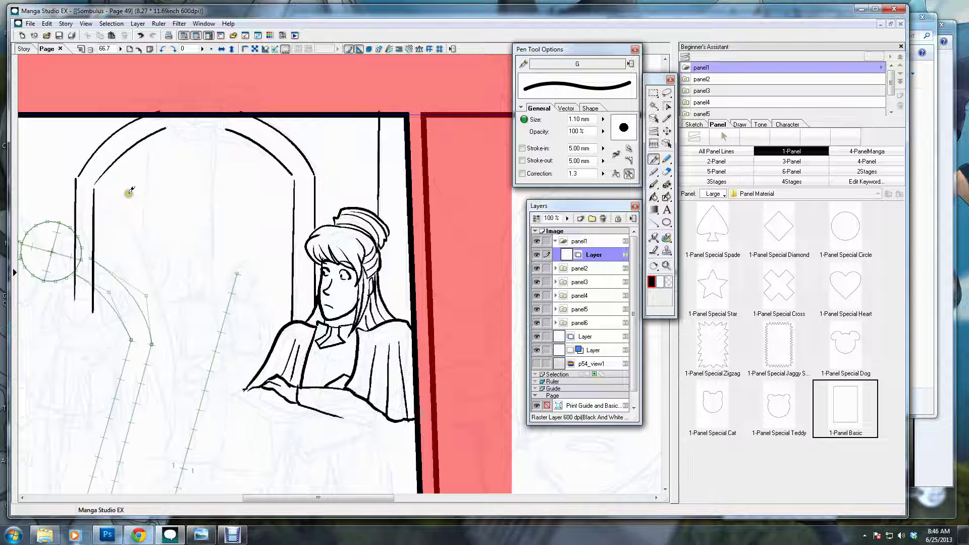
- Move the rulers out of the way and ink freehand bands across the tops of both arch posts
{"action": "left_click", "coordinate": [123, 185]}
{"action": "left_click", "coordinate": [294, 174]}
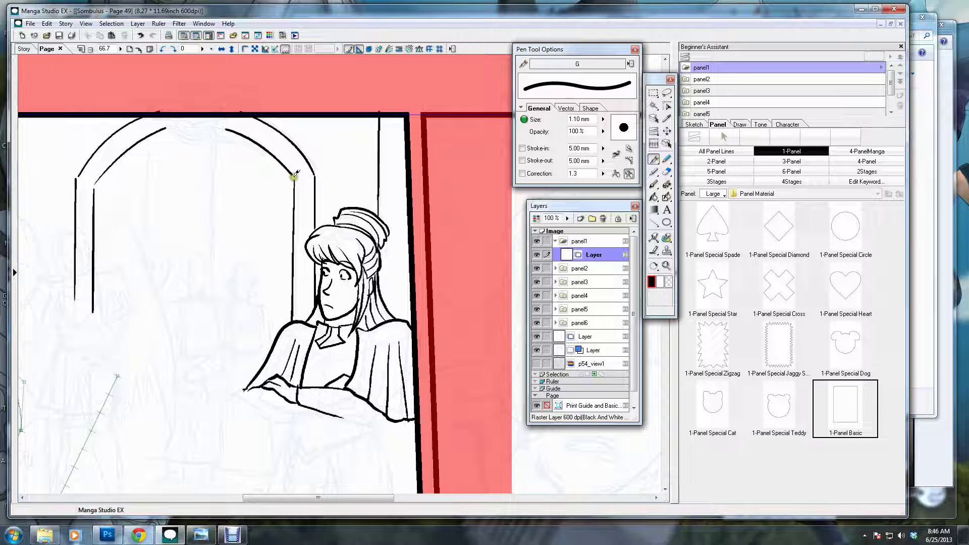
{"action": "left_click", "coordinate": [295, 174]}
{"action": "left_click_drag", "start_coordinate": [295, 174], "coordinate": [310, 175]}
{"action": "left_click_drag", "start_coordinate": [82, 178], "coordinate": [96, 178]}
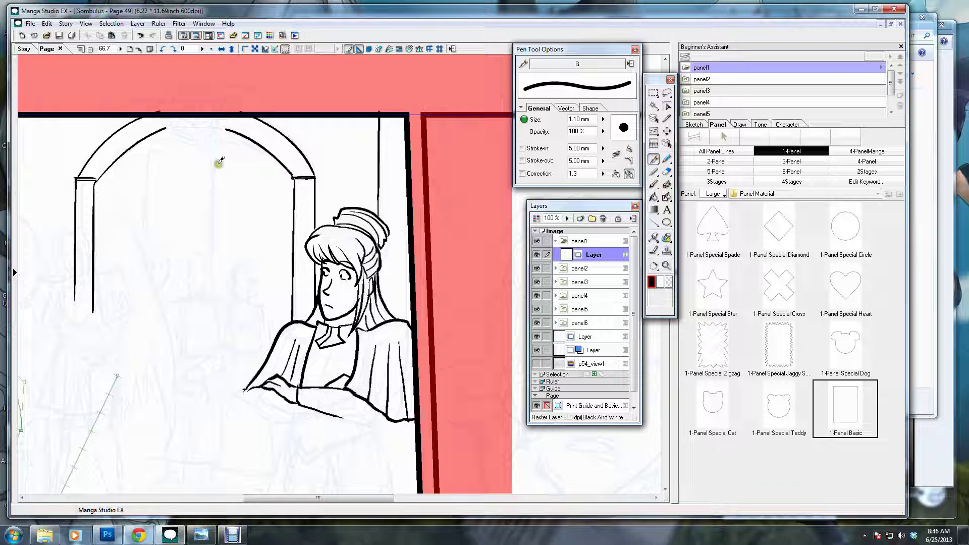
- Undo the ruler moves and ink the circle at the arch's crown along its ruler
{"action": "key", "text": "ctrl+z"}
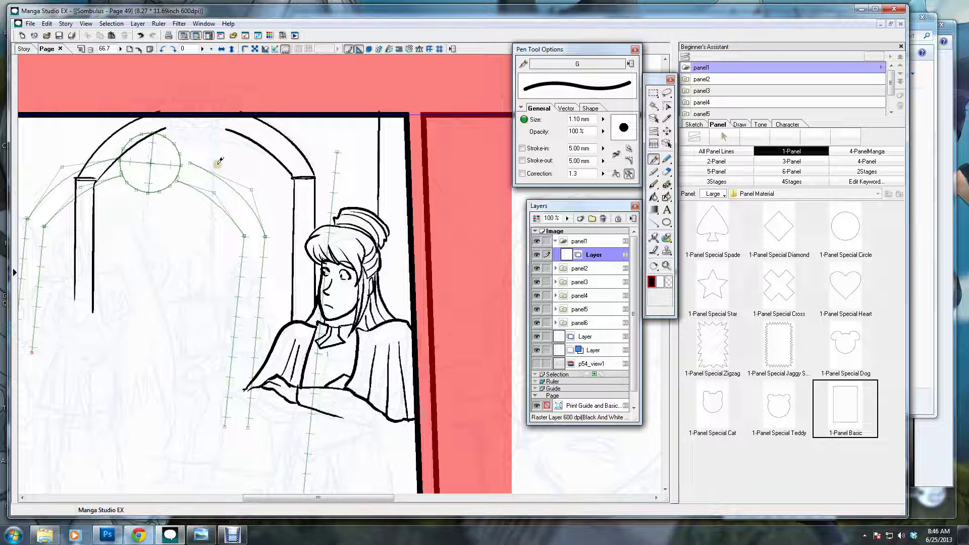
{"action": "key", "text": "ctrl+z"}
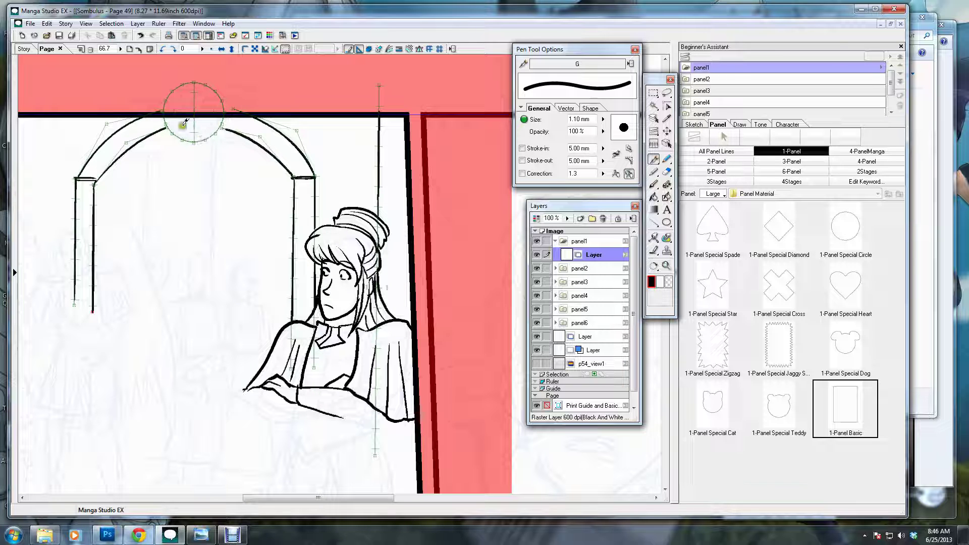
{"action": "mouse_move", "coordinate": [168, 118]}
{"action": "left_mouse_down"}
{"action": "mouse_move", "coordinate": [164, 100]}
{"action": "mouse_move", "coordinate": [178, 89]}
{"action": "mouse_move", "coordinate": [222, 100]}
{"action": "mouse_move", "coordinate": [222, 89]}
{"action": "left_mouse_up"}
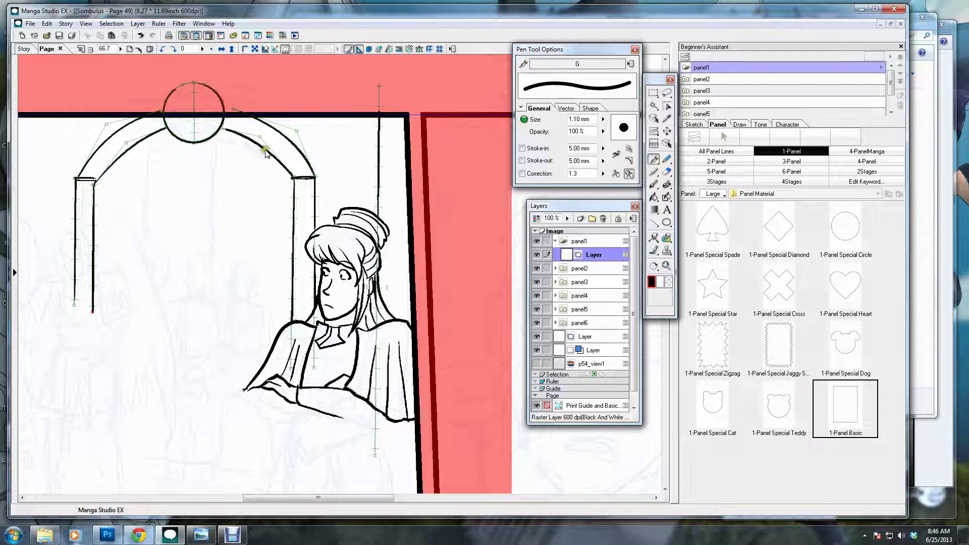
- Select all the rulers around the arch with the Object Selector and delete their points
{"action": "left_click", "coordinate": [668, 106]}
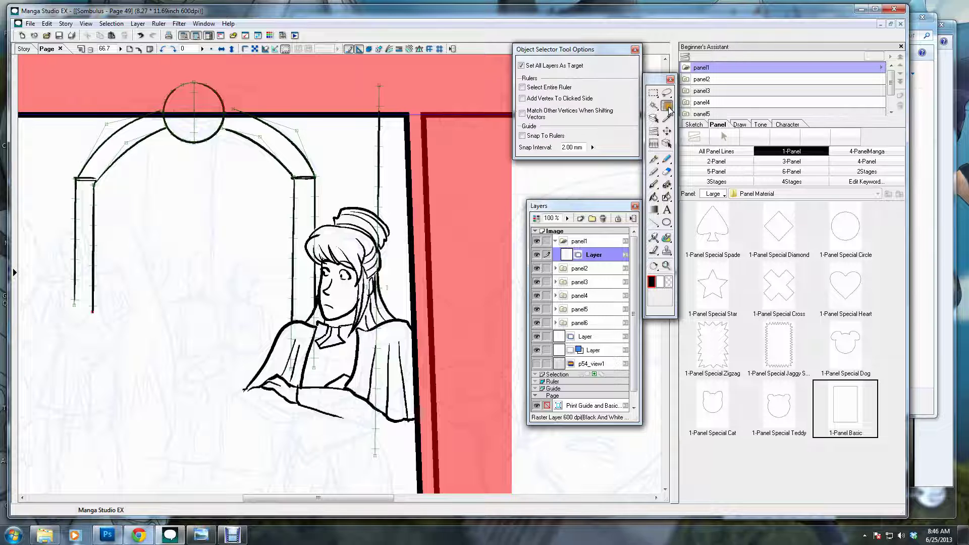
{"action": "left_click", "coordinate": [54, 53]}
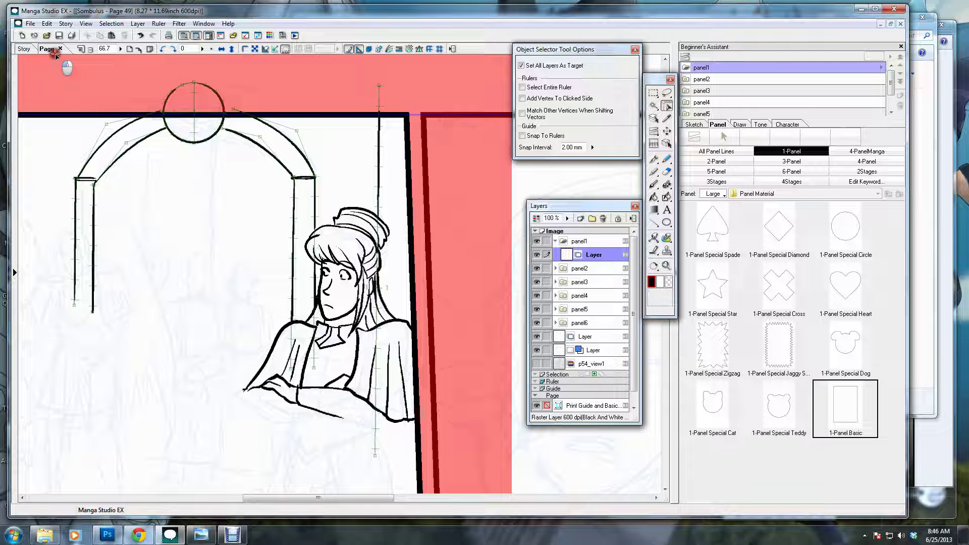
{"action": "left_click", "coordinate": [58, 64]}
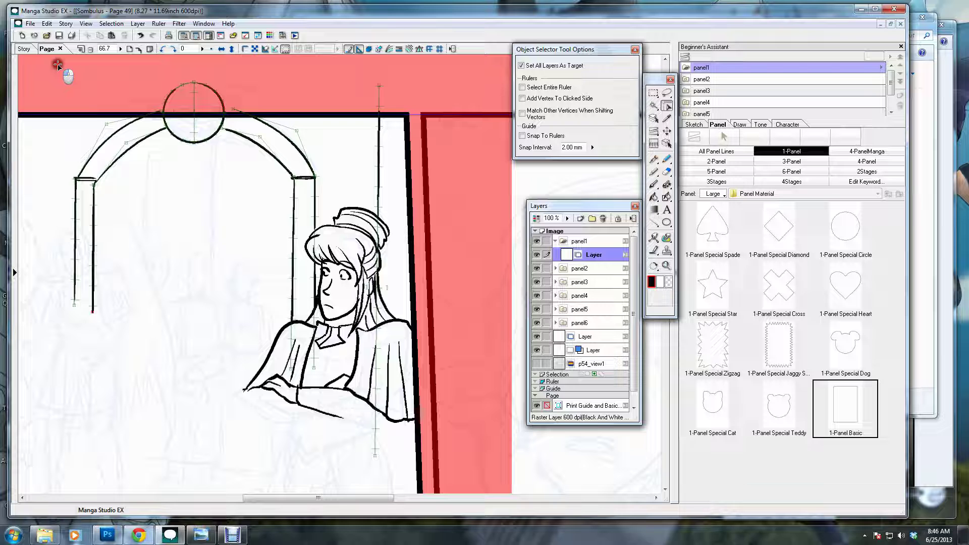
{"action": "left_click_drag", "start_coordinate": [58, 64], "coordinate": [407, 466]}
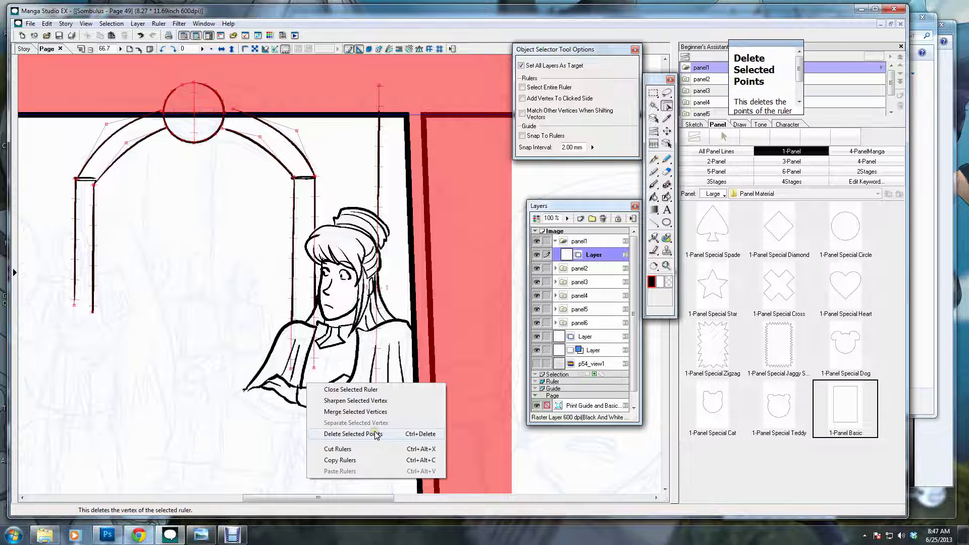
{"action": "left_click", "coordinate": [376, 435]}
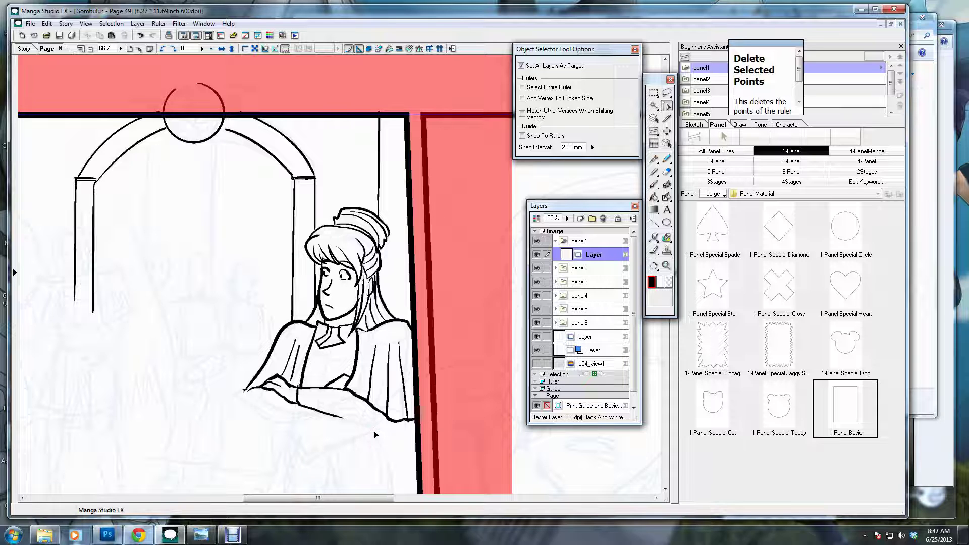
- Ink the decorative emblem inside the crown circle freehand with the G pen
{"action": "key", "text": "p"}
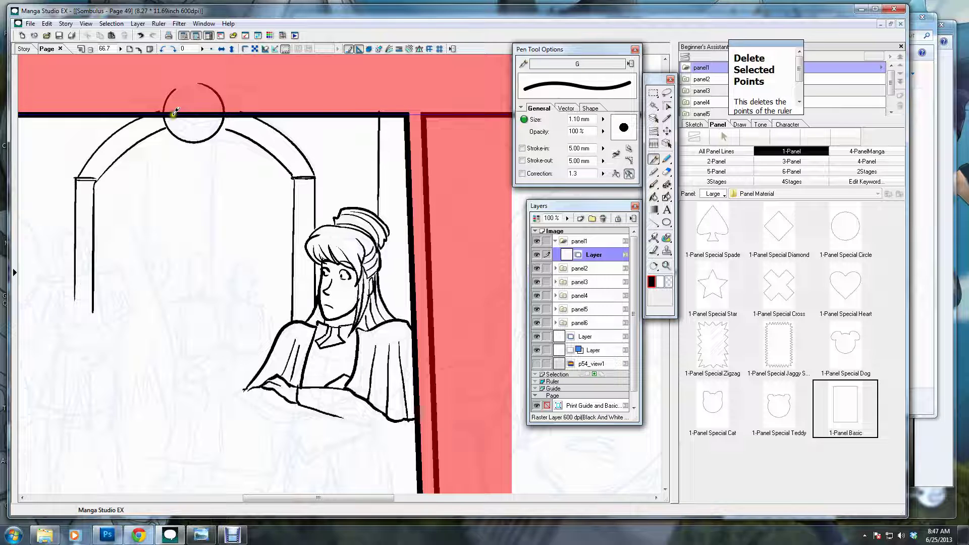
{"action": "mouse_move", "coordinate": [179, 89]}
{"action": "left_mouse_down"}
{"action": "mouse_move", "coordinate": [201, 86]}
{"action": "mouse_move", "coordinate": [191, 121]}
{"action": "mouse_move", "coordinate": [211, 119]}
{"action": "left_mouse_up"}
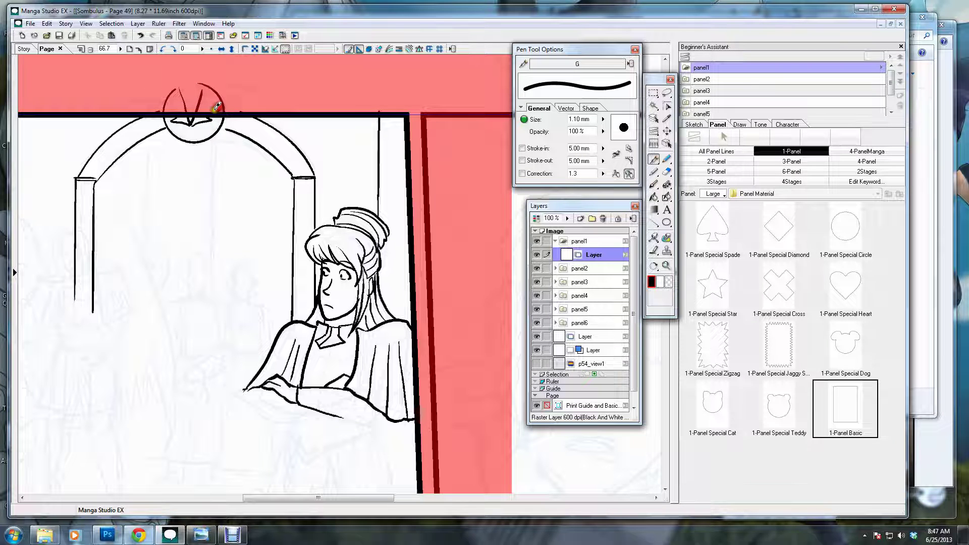
{"action": "left_click", "coordinate": [230, 125]}
{"action": "left_click_drag", "start_coordinate": [179, 126], "coordinate": [210, 129]}
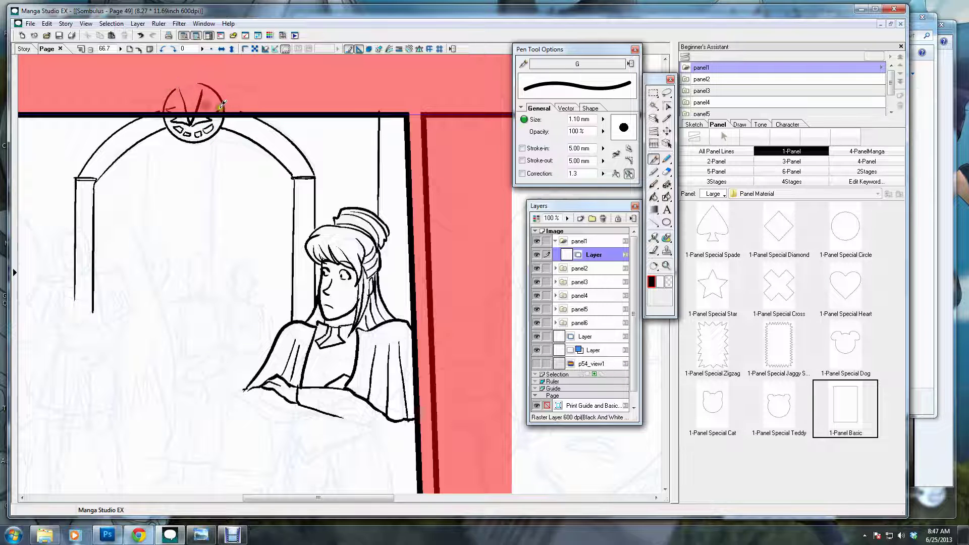
{"action": "left_click_drag", "start_coordinate": [222, 104], "coordinate": [212, 99]}
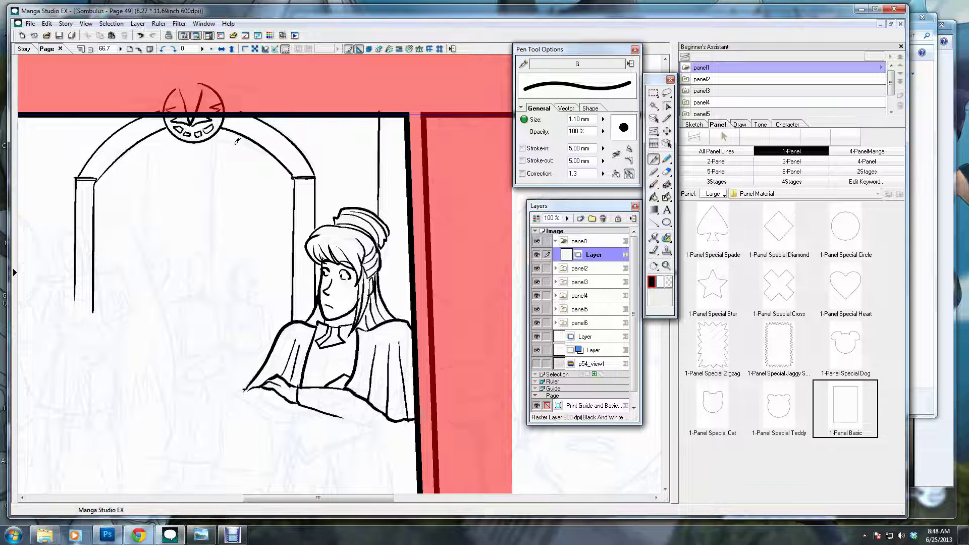
- Close Page 49 with its changes saved and look over the inked panels of Page 48
{"action": "key", "text": "ctrl+w"}
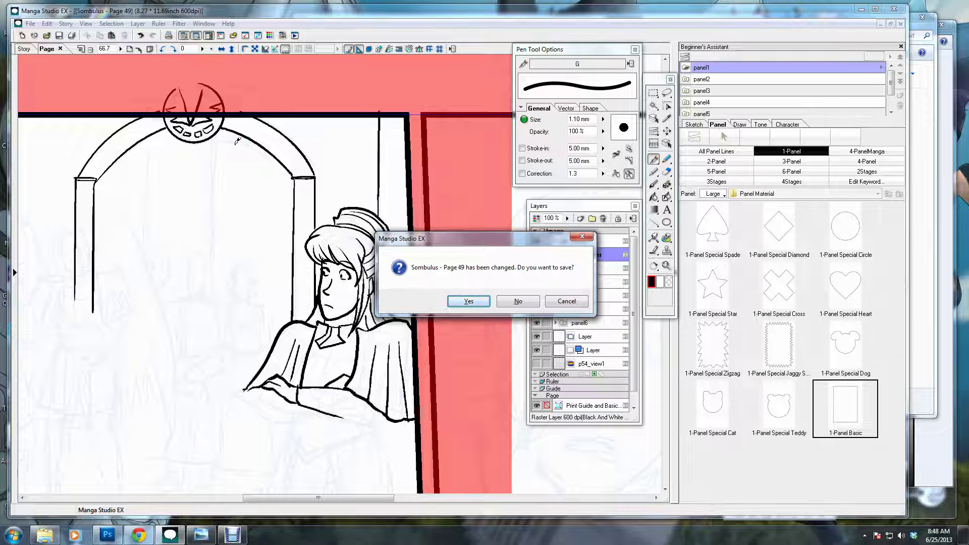
{"action": "left_click", "coordinate": [475, 300]}
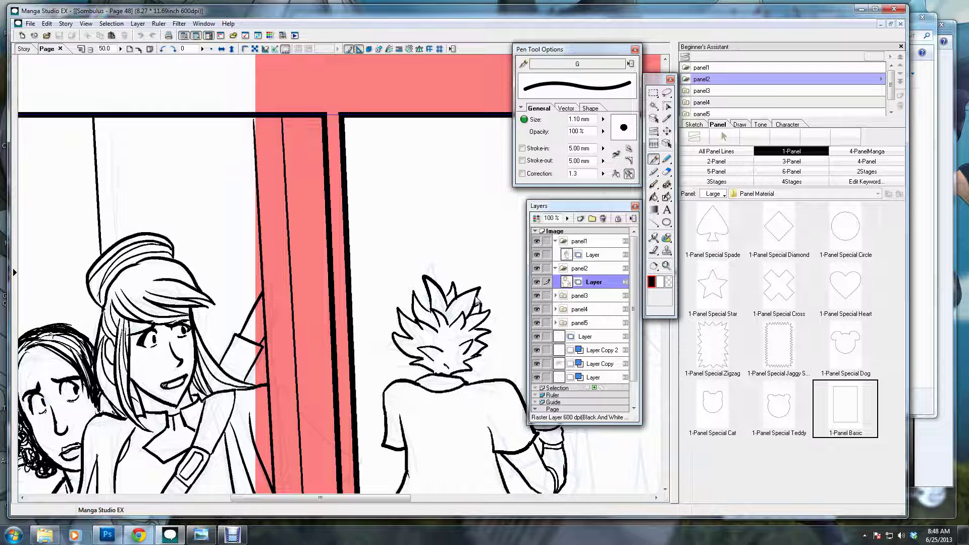
{"action": "key", "text": "ctrl+minus"}
{"action": "mouse_move", "coordinate": [433, 318]}
{"action": "left_mouse_down"}
{"action": "mouse_move", "coordinate": [302, 202]}
{"action": "mouse_move", "coordinate": [313, 275]}
{"action": "left_mouse_up"}
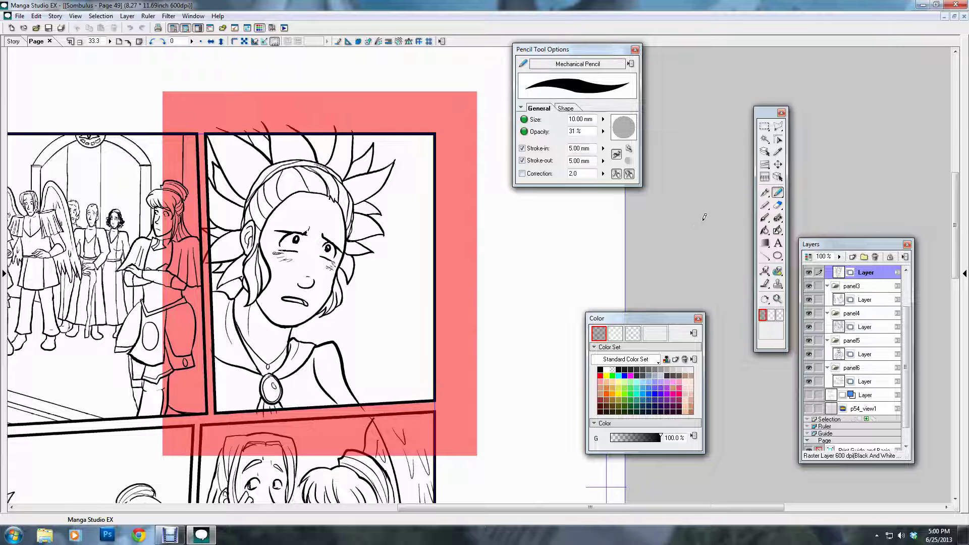
- Add a 600 dpi raster layer named bg in Color (32 bits) and place it below the line art in panel2
{"action": "left_click", "coordinate": [689, 220]}
{"action": "key", "text": "ctrl+shift+n"}
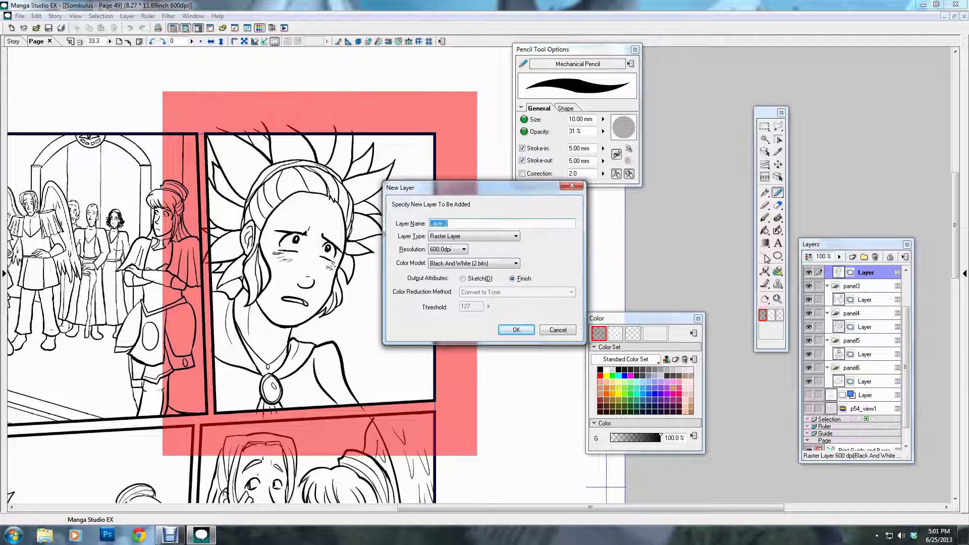
{"action": "type", "text": "bg"}
{"action": "left_click", "coordinate": [478, 263]}
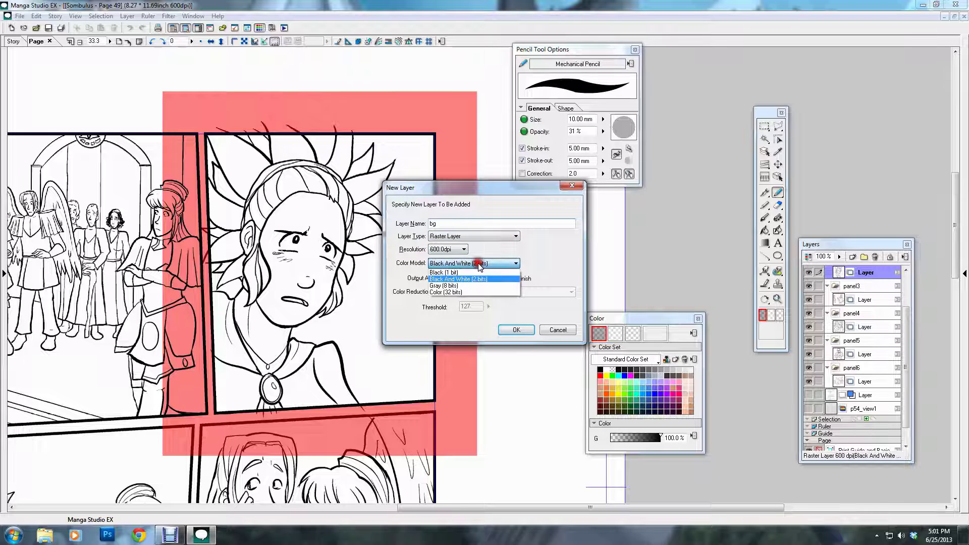
{"action": "left_click", "coordinate": [474, 292]}
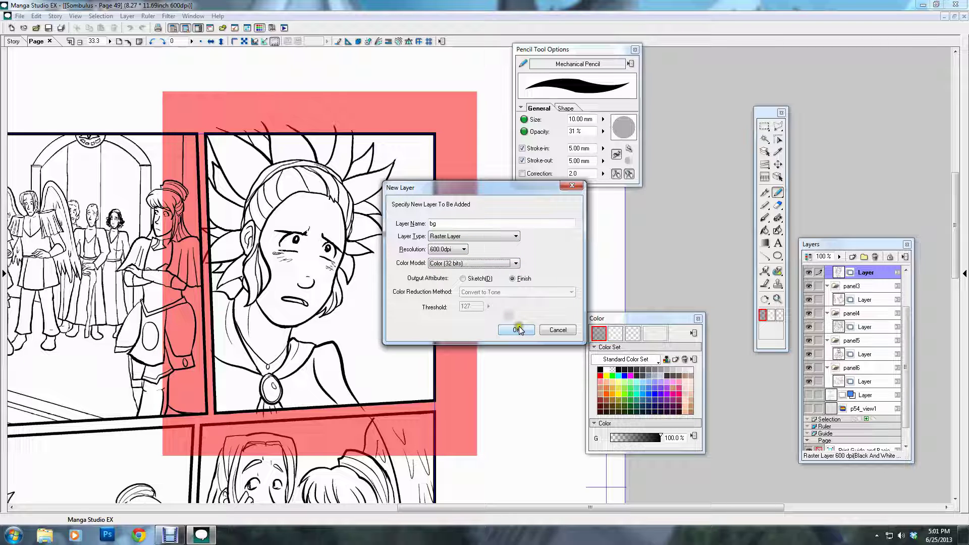
{"action": "left_click", "coordinate": [517, 330]}
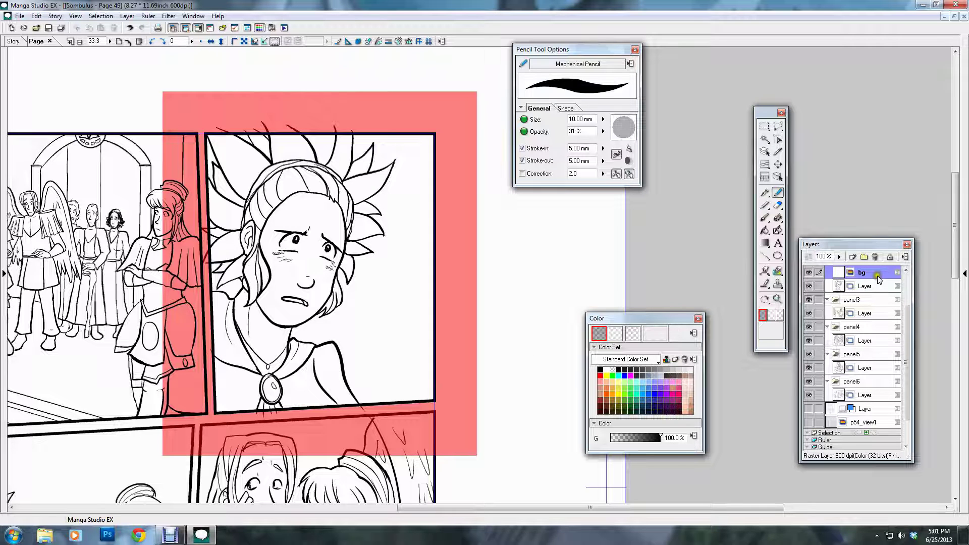
{"action": "left_click_drag", "start_coordinate": [878, 279], "coordinate": [855, 317]}
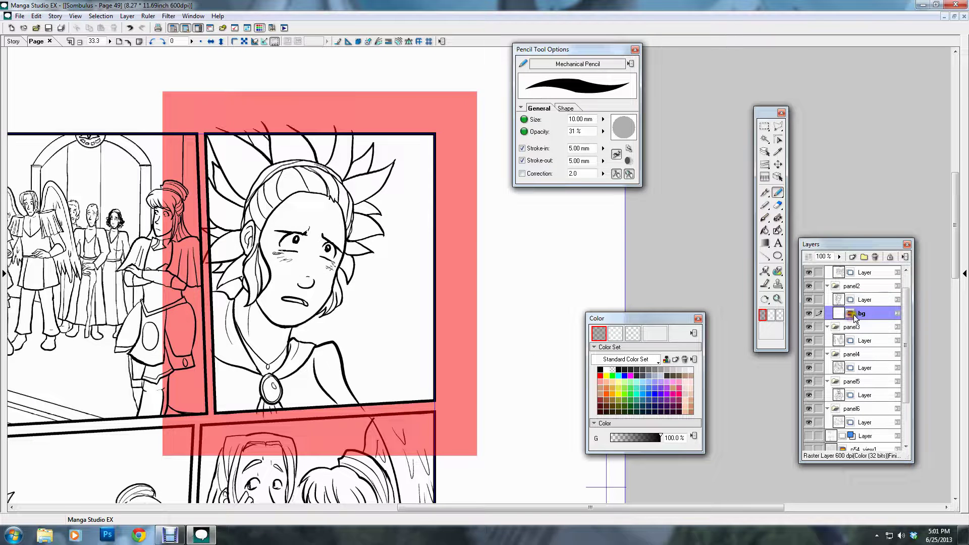
- Select panel2's background areas around the figure with the Magic Wand across multiple layers and expand the selection
{"action": "key", "text": "w"}
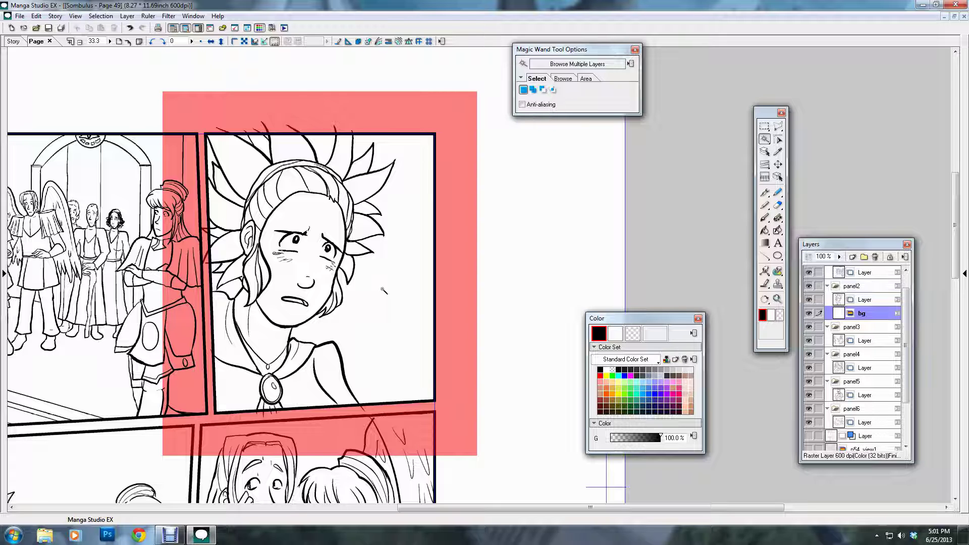
{"action": "left_click", "coordinate": [383, 291]}
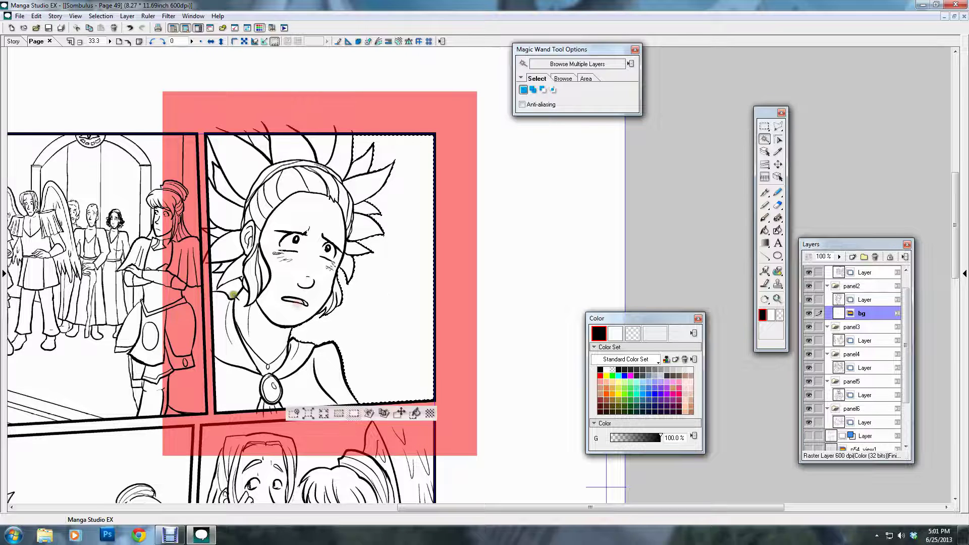
{"action": "left_click", "coordinate": [224, 280], "text": "shift"}
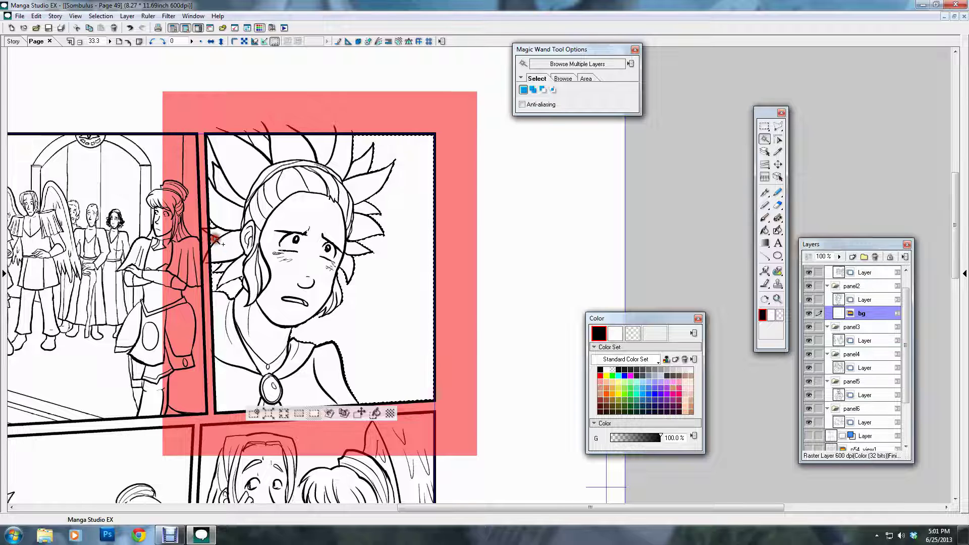
{"action": "left_click", "coordinate": [215, 160]}
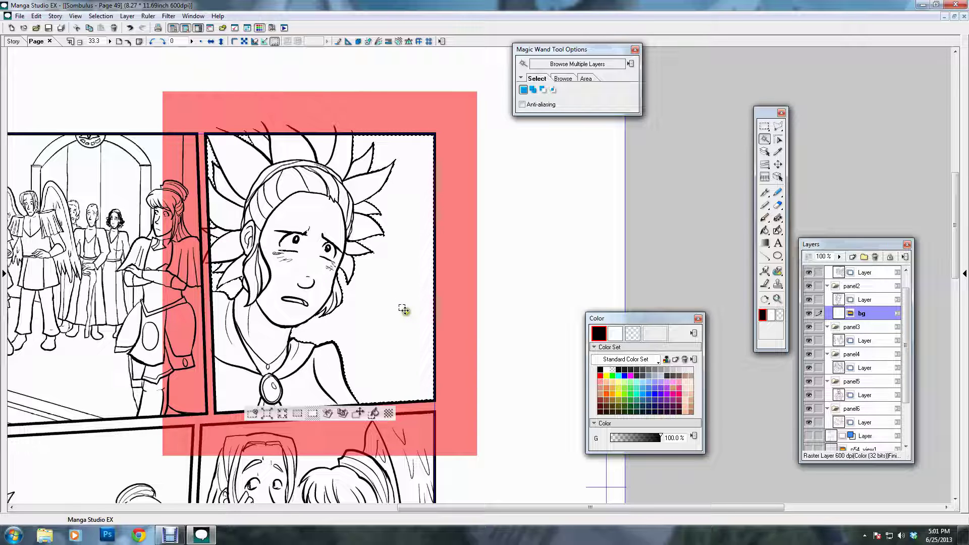
{"action": "left_click", "coordinate": [269, 413]}
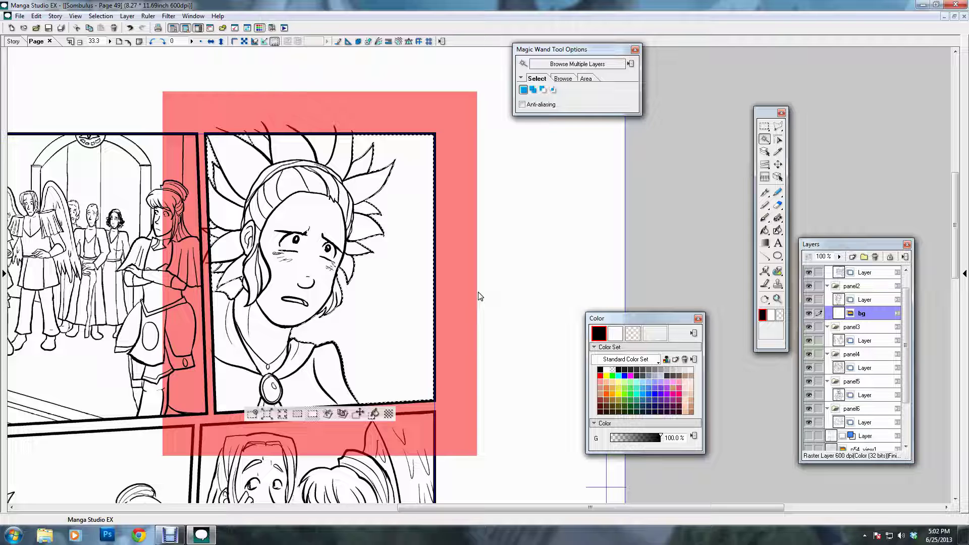
- Shade panel2's selected background with black-to-transparent linear gradations inward from its upper corners and right edge
{"action": "left_click", "coordinate": [764, 243]}
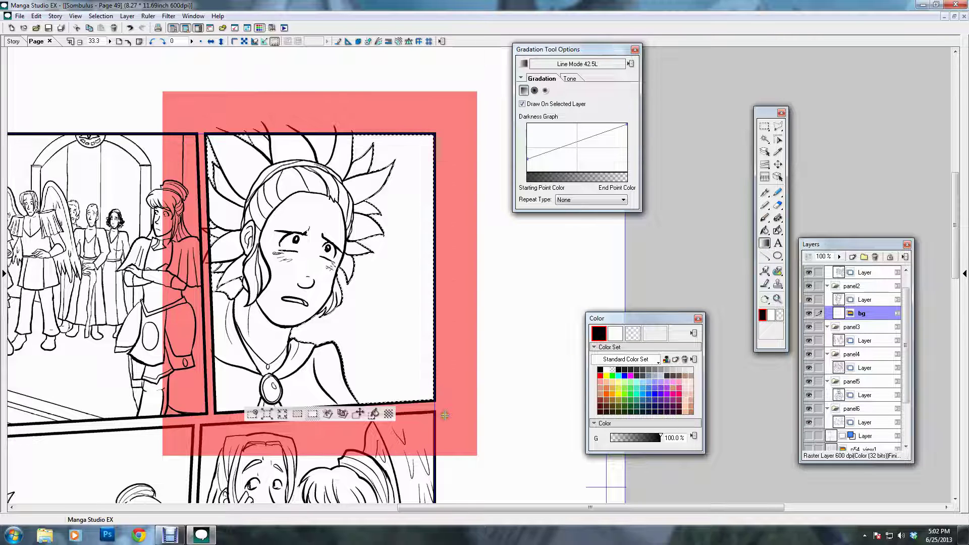
{"action": "left_click_drag", "start_coordinate": [429, 74], "coordinate": [329, 276]}
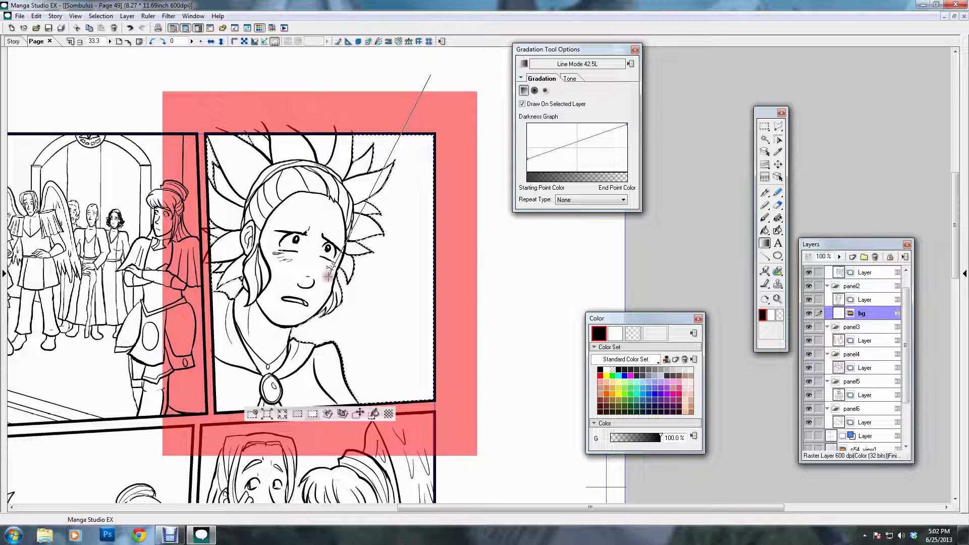
{"action": "left_click_drag", "start_coordinate": [328, 276], "coordinate": [327, 276]}
{"action": "left_click_drag", "start_coordinate": [163, 169], "coordinate": [266, 332]}
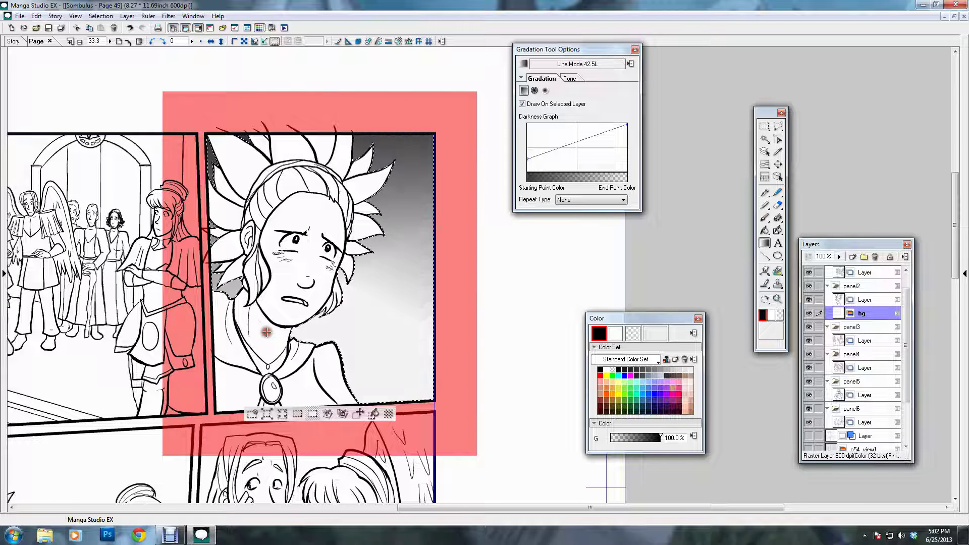
{"action": "left_click_drag", "start_coordinate": [485, 312], "coordinate": [393, 335]}
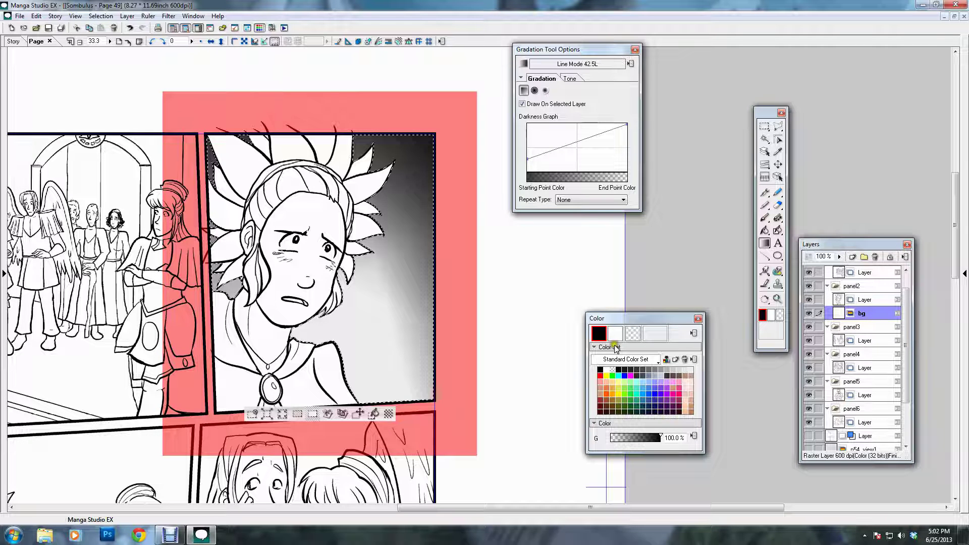
- Choose a bright blue and lay blue-to-transparent gradations upward from the lower part of panel2's background
{"action": "left_click", "coordinate": [643, 394]}
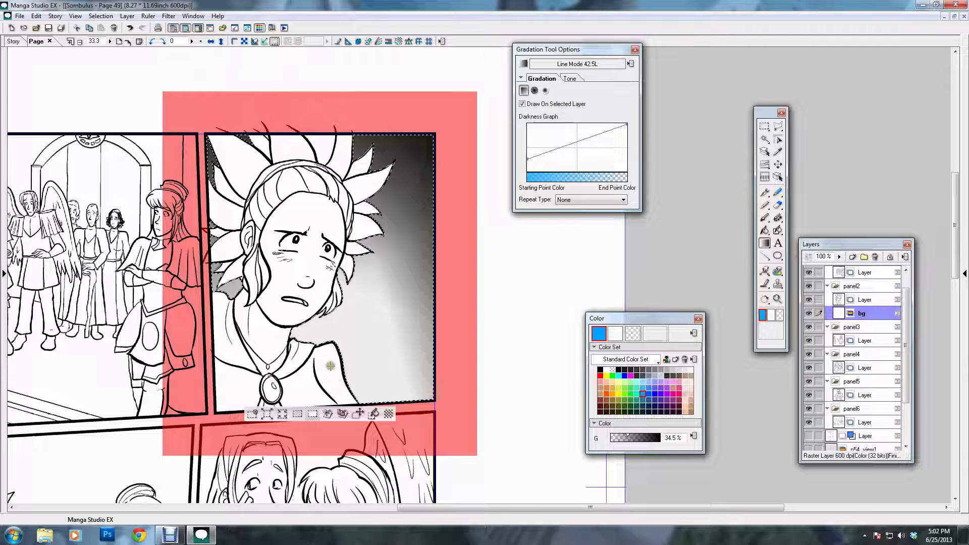
{"action": "left_click_drag", "start_coordinate": [322, 370], "coordinate": [351, 166]}
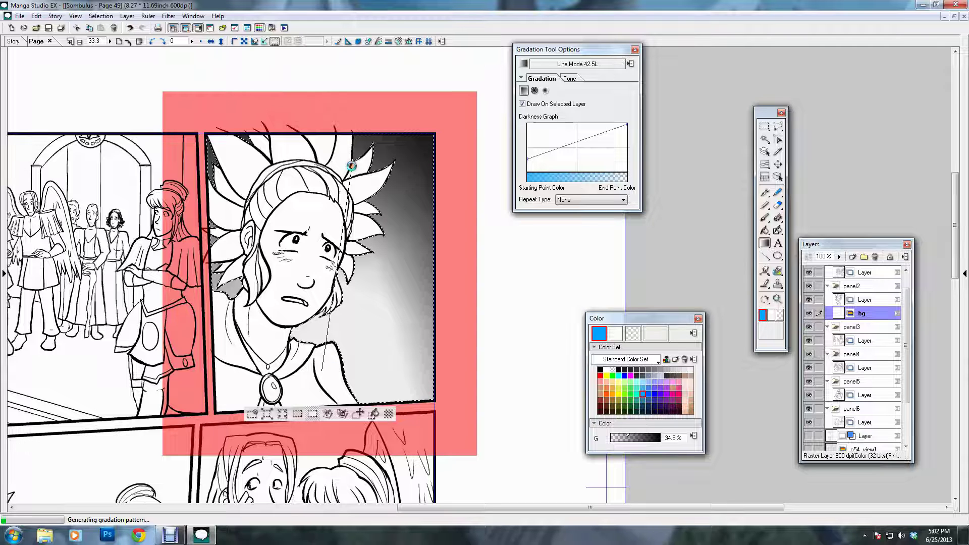
{"action": "left_click_drag", "start_coordinate": [362, 296], "coordinate": [413, 134]}
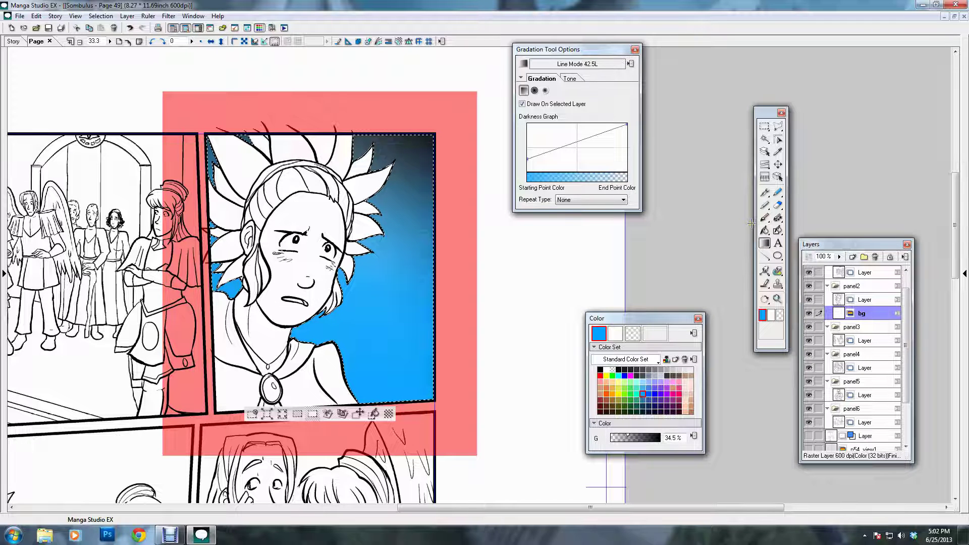
- Darken panel2's background with a black-to-transparent gradation from the upper right edge diagonally down toward the figure, and clear the selection
{"action": "key", "text": "d"}
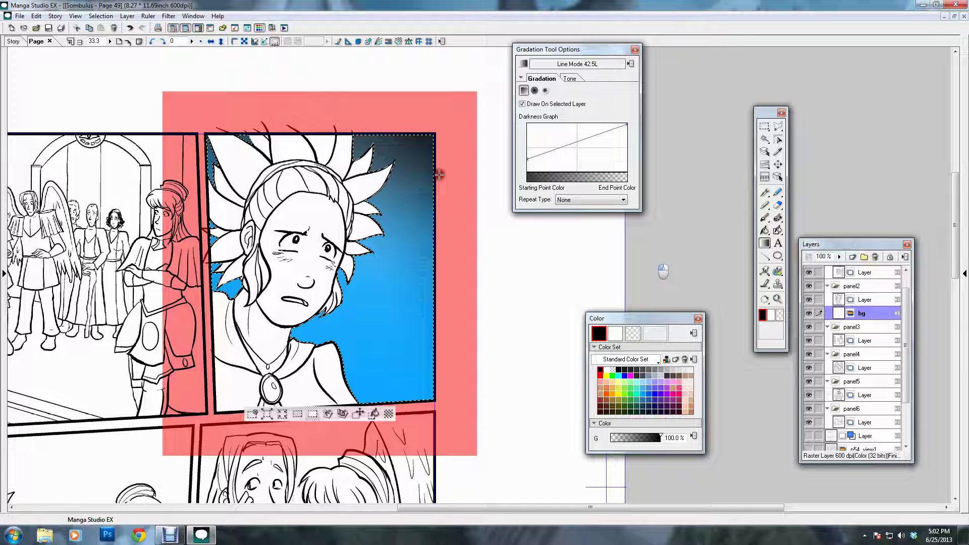
{"action": "left_click_drag", "start_coordinate": [439, 174], "coordinate": [343, 283]}
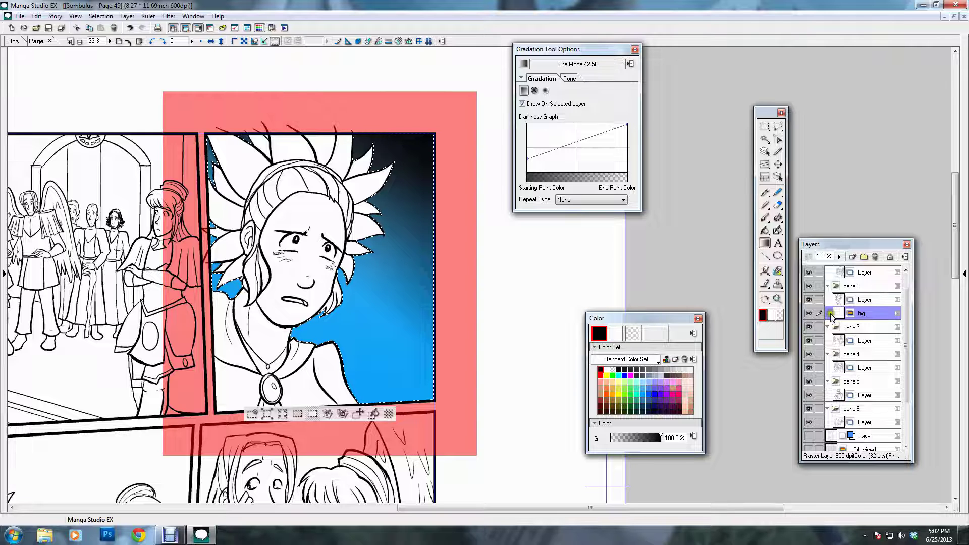
{"action": "key", "text": "ctrl+d"}
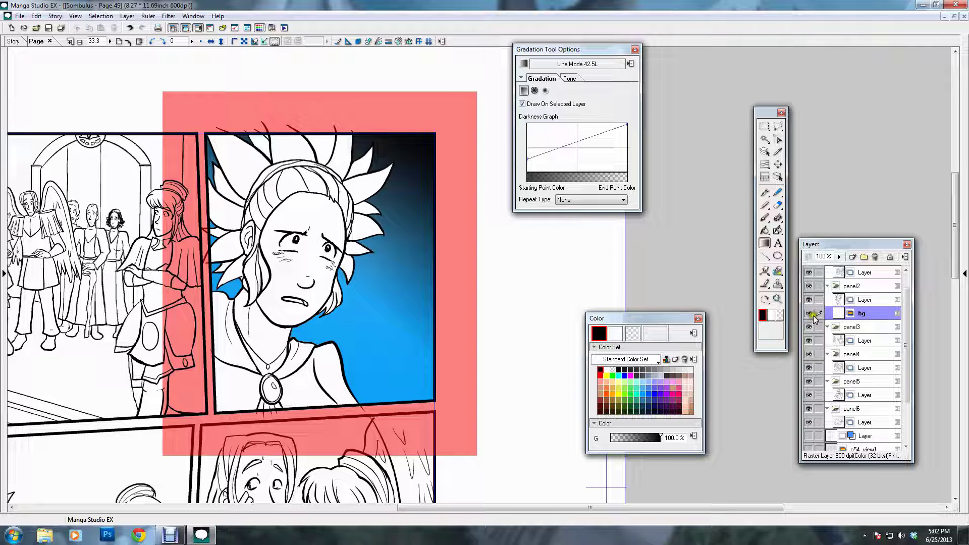
- Add a 600 dpi raster layer named grey in Color (32 bits) above the bg layer in panel2
{"action": "key", "text": "ctrl+shift+n"}
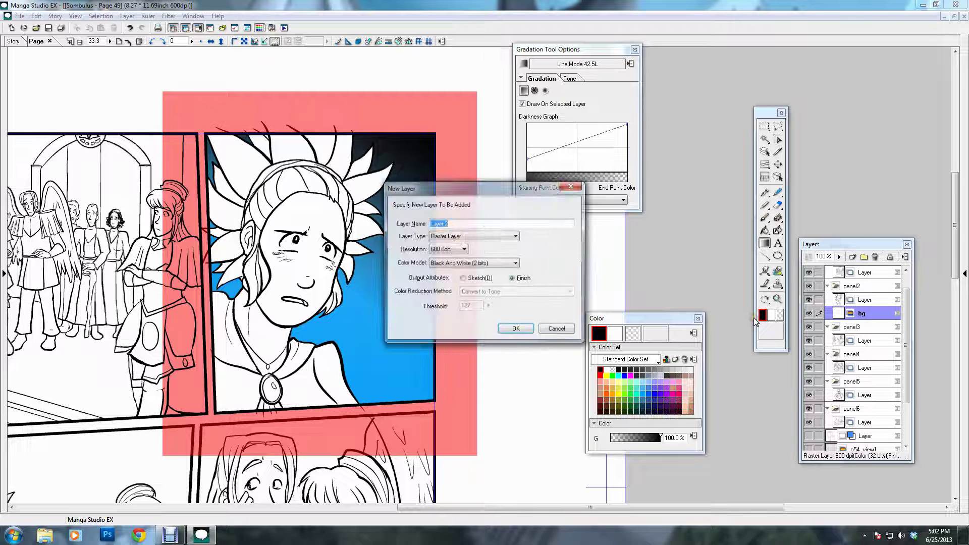
{"action": "type", "text": "grey"}
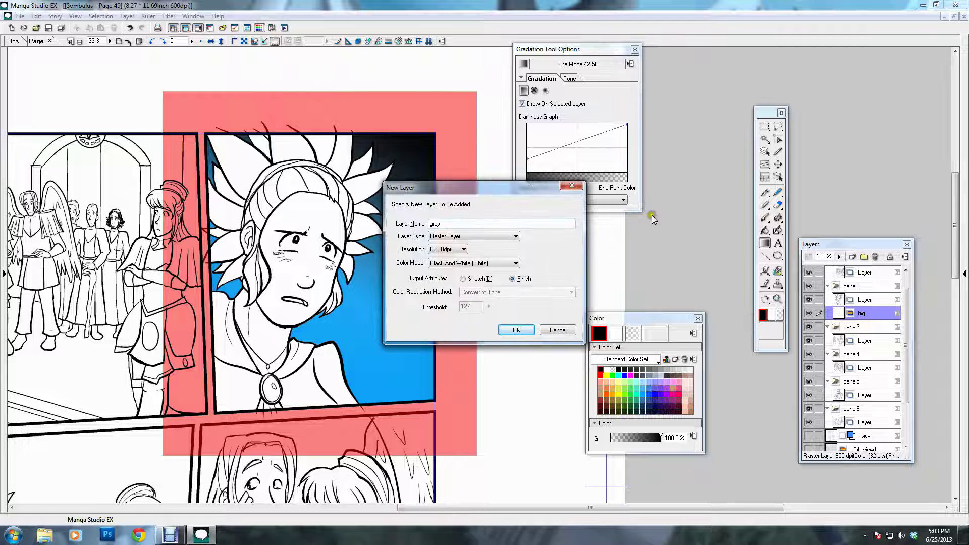
{"action": "left_click", "coordinate": [466, 263]}
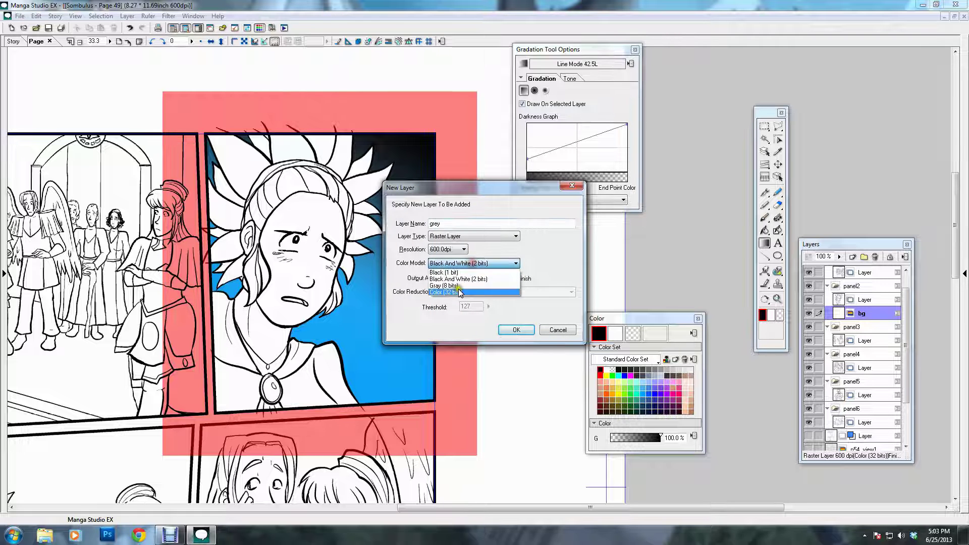
{"action": "left_click", "coordinate": [458, 291]}
{"action": "left_click", "coordinate": [511, 331]}
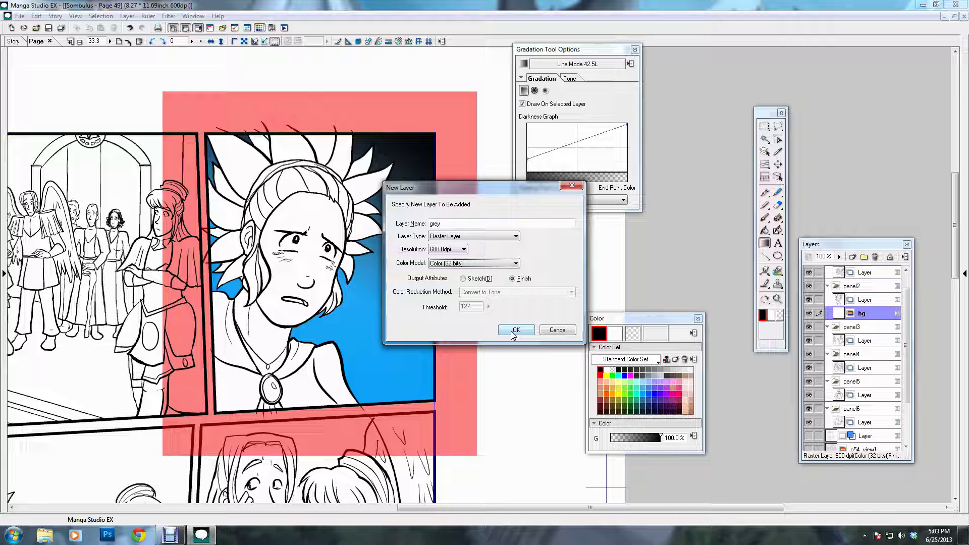
{"action": "left_click", "coordinate": [509, 263]}
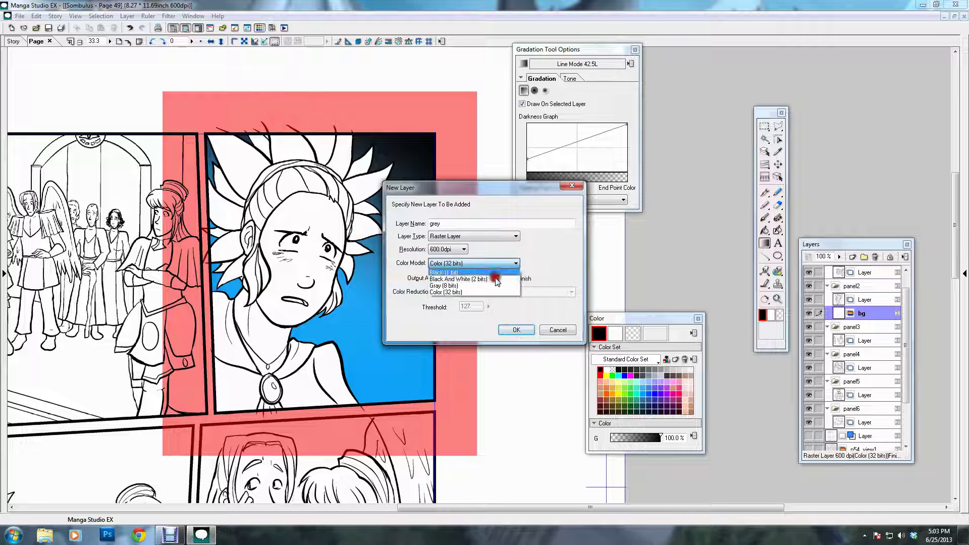
{"action": "left_click", "coordinate": [446, 292]}
{"action": "key", "text": "Return"}
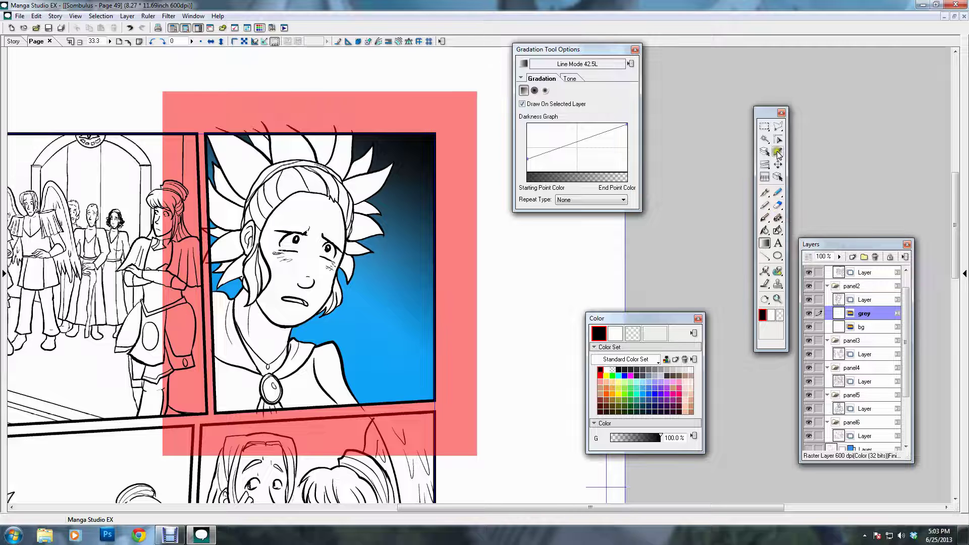
- Select the figure's spiky hair sections and the locks beside her face in panel2 with the Magic Wand across multiple layers
{"action": "key", "text": "w"}
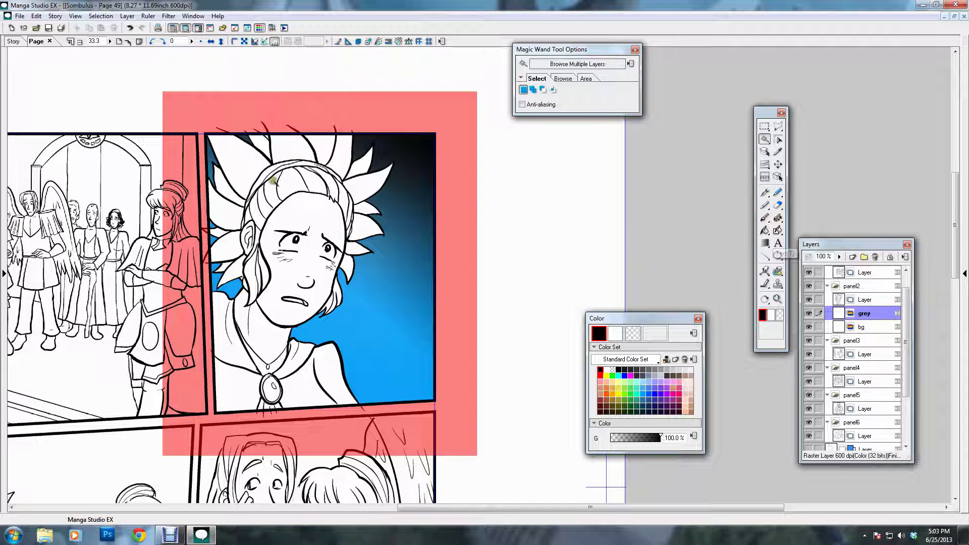
{"action": "left_click", "coordinate": [226, 222]}
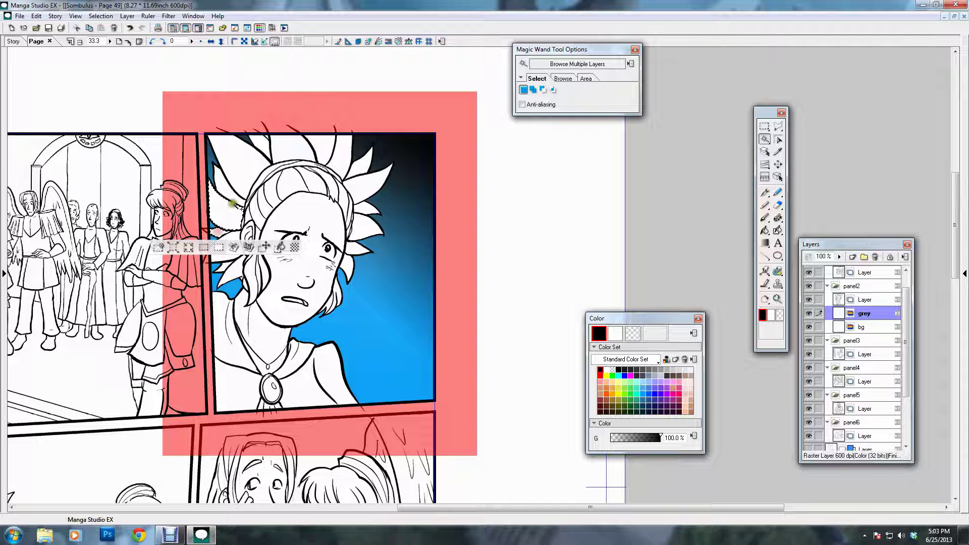
{"action": "left_click", "coordinate": [266, 135], "text": "shift"}
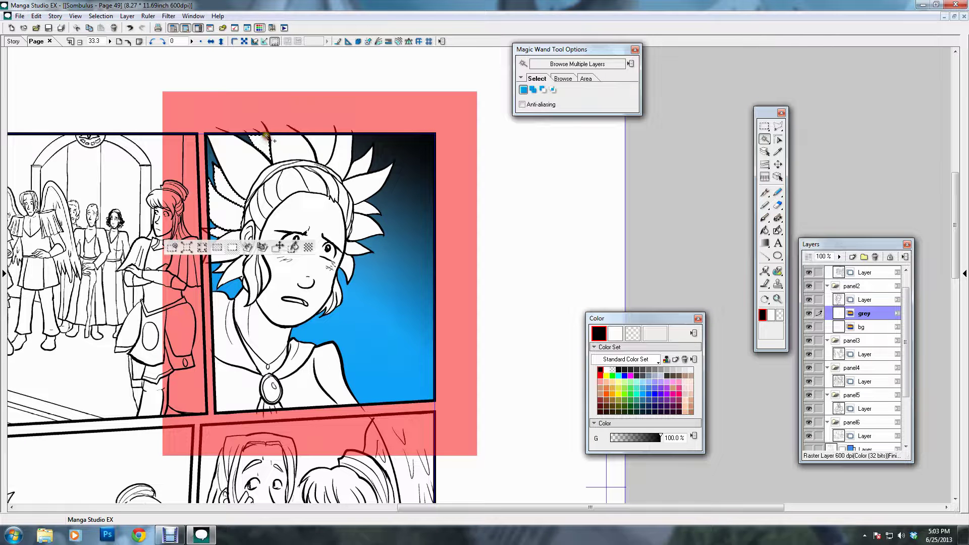
{"action": "left_click", "coordinate": [308, 143], "text": "shift"}
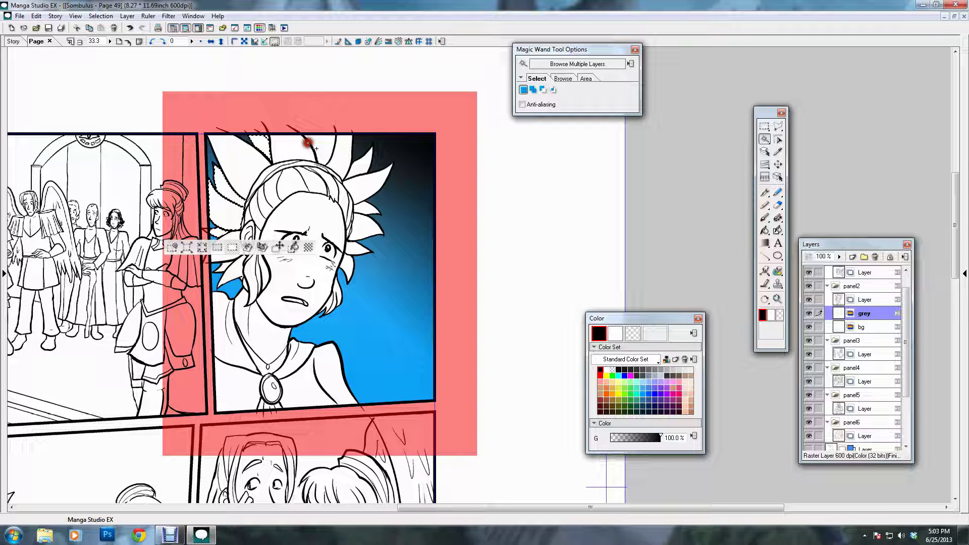
{"action": "left_click", "coordinate": [345, 156], "text": "shift"}
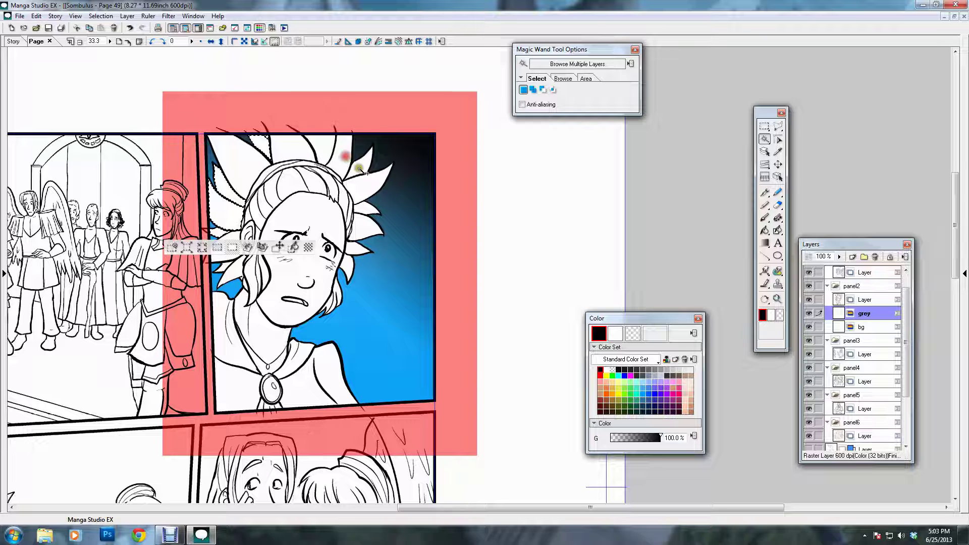
{"action": "left_click", "coordinate": [343, 161], "text": "shift"}
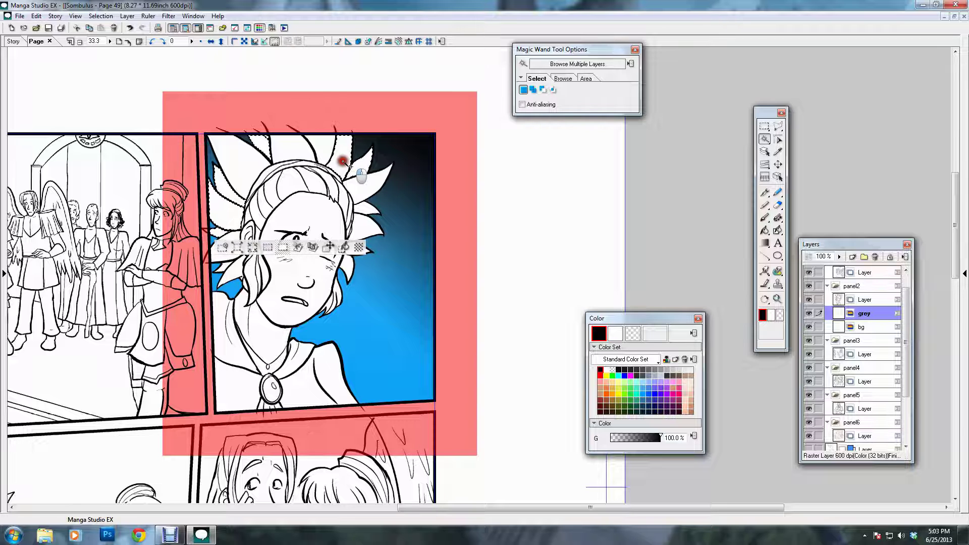
{"action": "left_click", "coordinate": [368, 190], "text": "shift"}
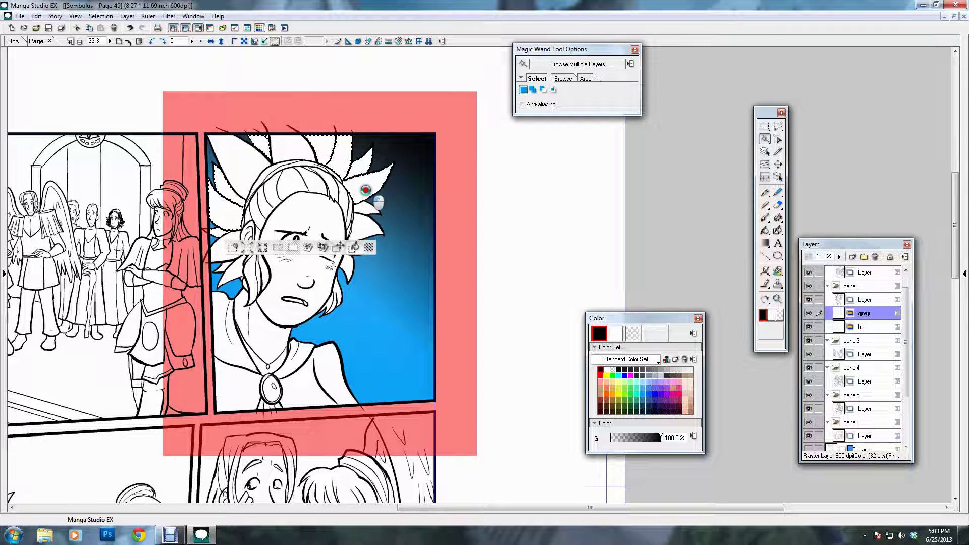
{"action": "left_click", "coordinate": [360, 225], "text": "shift"}
{"action": "left_click", "coordinate": [345, 270], "text": "shift"}
{"action": "left_click", "coordinate": [338, 291], "text": "shift"}
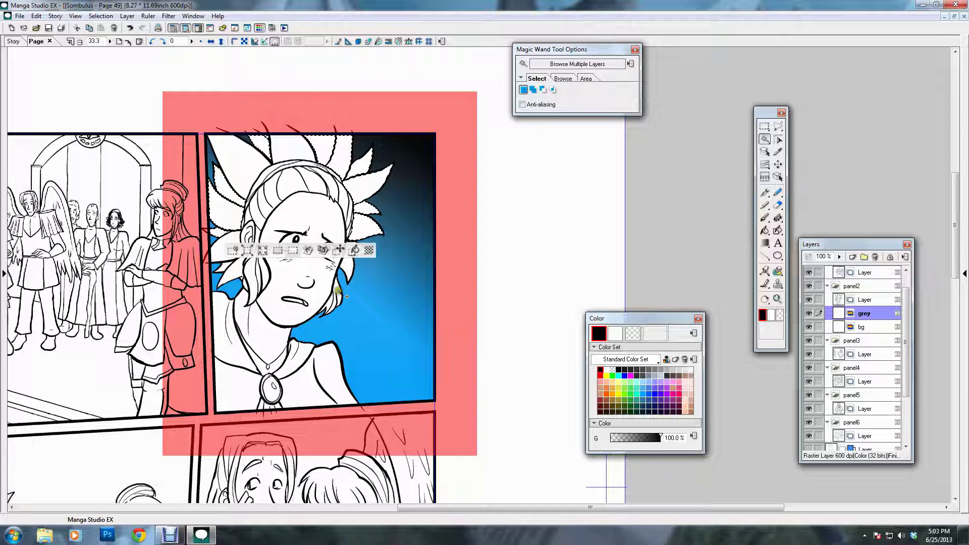
{"action": "left_click", "coordinate": [346, 263], "text": "shift"}
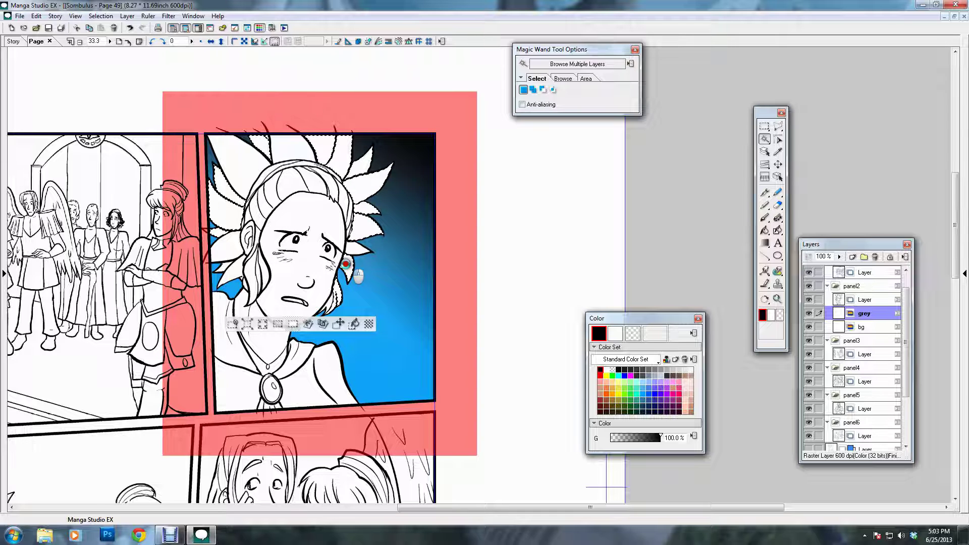
{"action": "left_click", "coordinate": [354, 252], "text": "shift"}
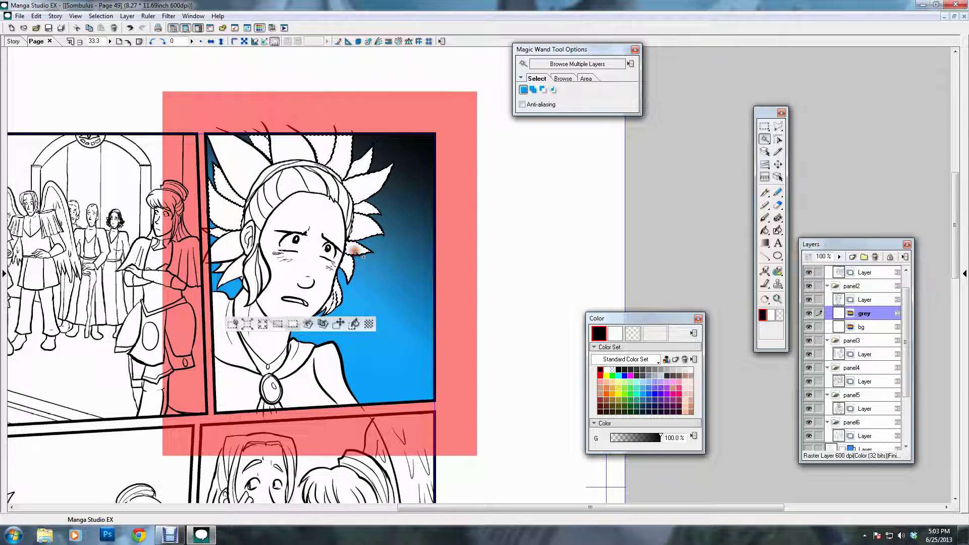
{"action": "left_click", "coordinate": [258, 275], "text": "shift"}
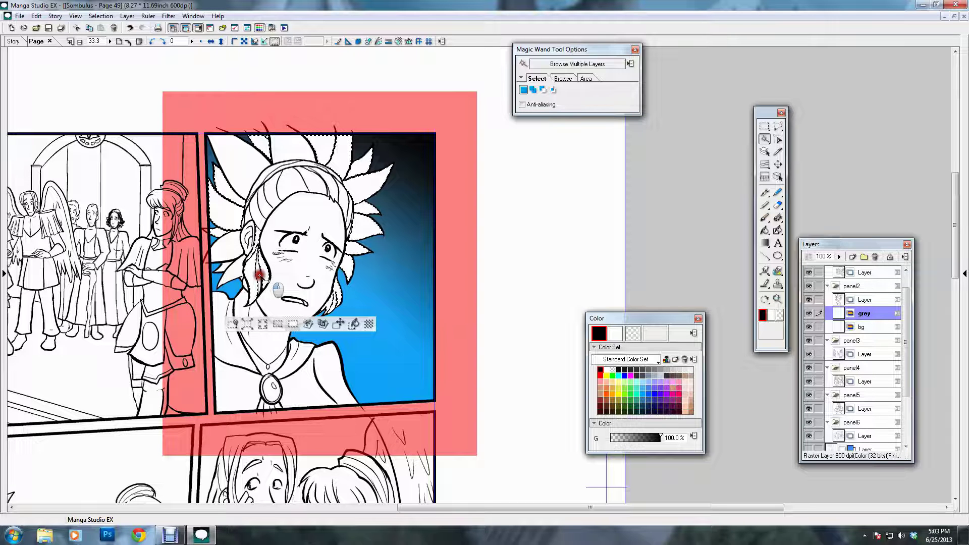
{"action": "left_click", "coordinate": [244, 284], "text": "shift"}
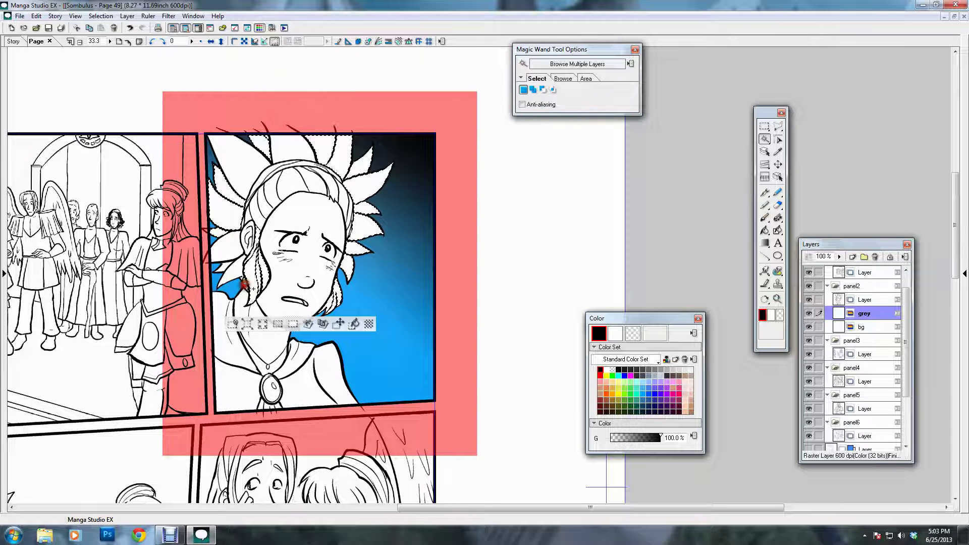
{"action": "left_click", "coordinate": [232, 247], "text": "shift"}
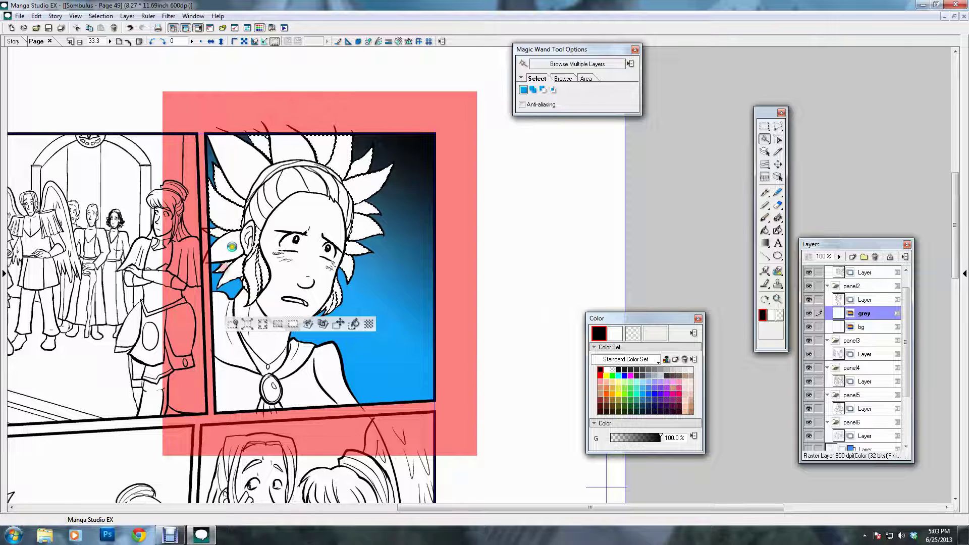
{"action": "left_click", "coordinate": [290, 186], "text": "shift"}
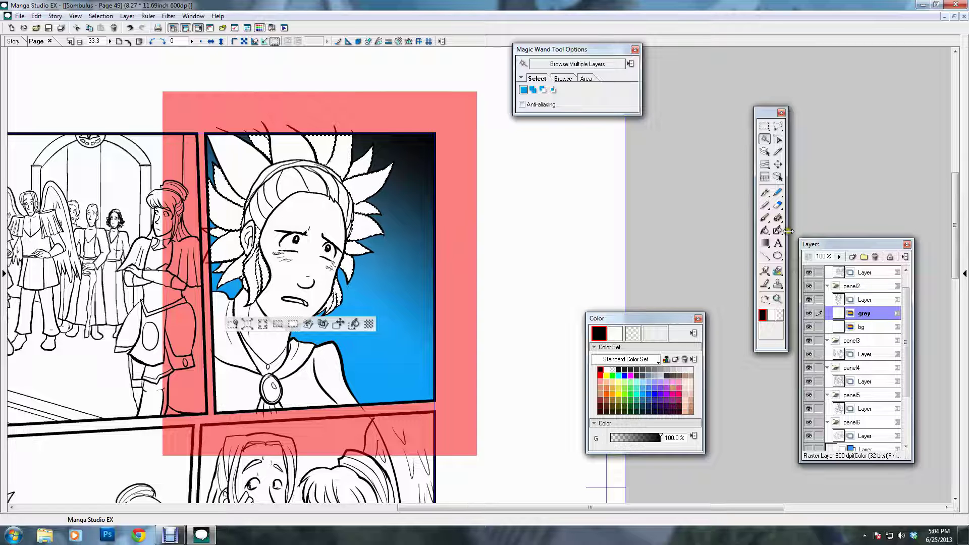
- Shade the selected hair on the grey layer with soft Brush Pen strokes in the Dark setting, reducing the brush size to 15 mm
{"action": "left_click", "coordinate": [766, 218]}
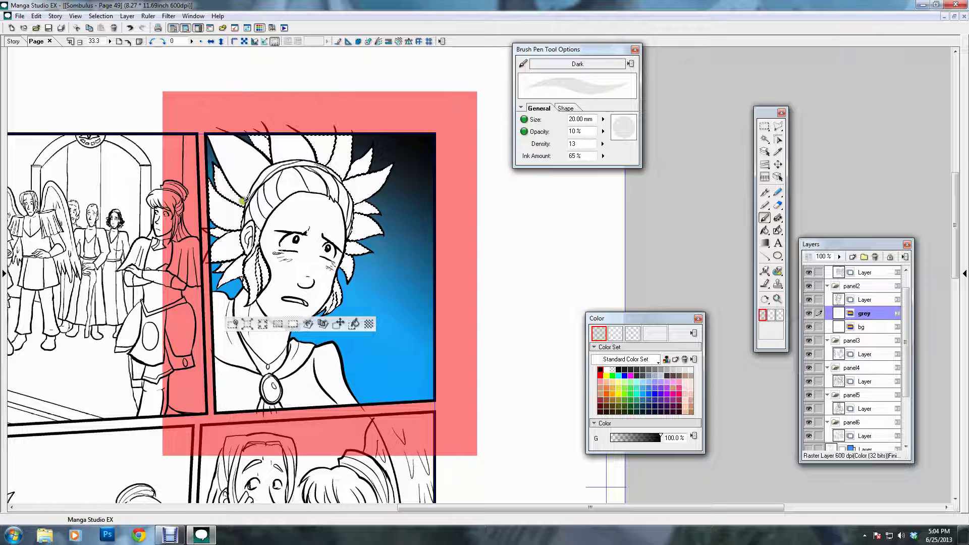
{"action": "left_click_drag", "start_coordinate": [243, 201], "coordinate": [227, 171]}
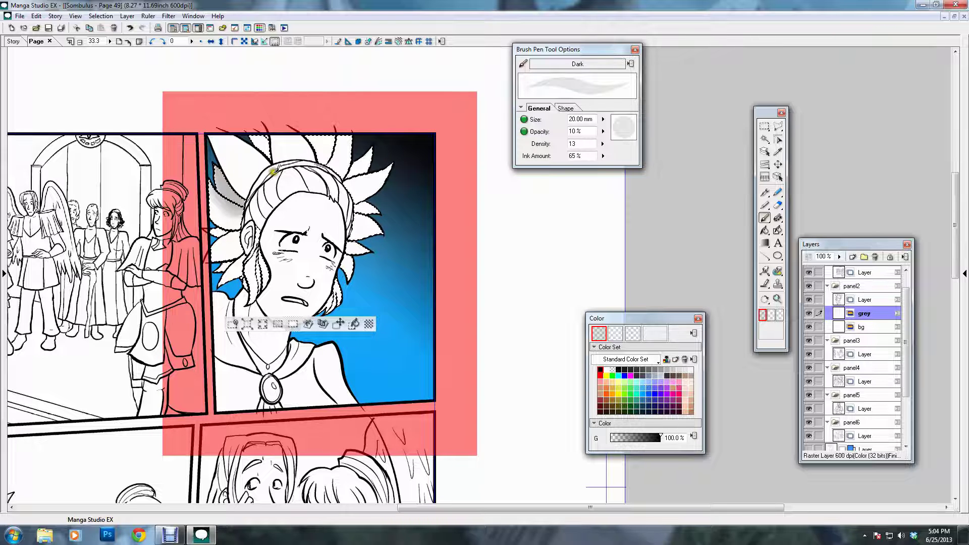
{"action": "mouse_move", "coordinate": [255, 180]}
{"action": "left_mouse_down"}
{"action": "mouse_move", "coordinate": [262, 151]}
{"action": "mouse_move", "coordinate": [273, 165]}
{"action": "mouse_move", "coordinate": [282, 151]}
{"action": "left_mouse_up"}
{"action": "left_click_drag", "start_coordinate": [336, 169], "coordinate": [333, 132]}
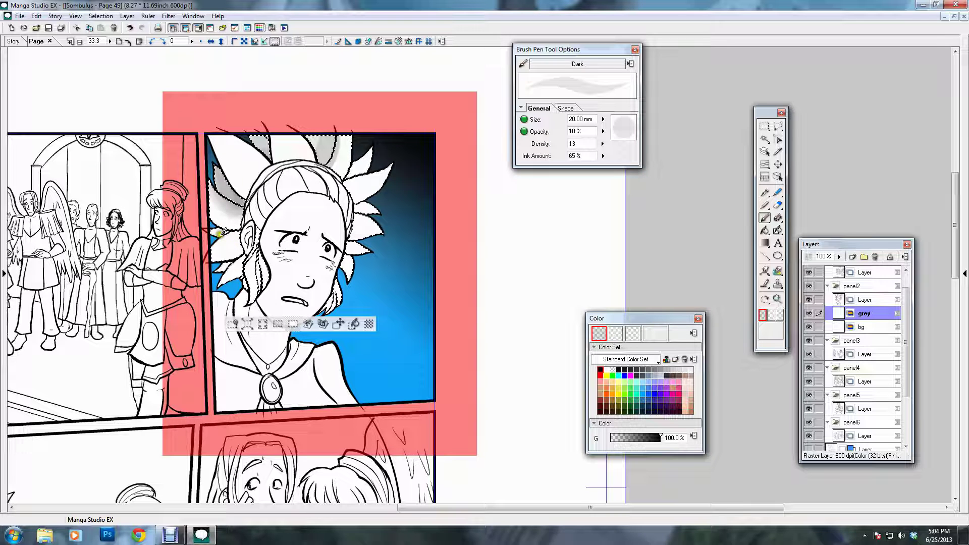
{"action": "mouse_move", "coordinate": [218, 233]}
{"action": "left_mouse_down"}
{"action": "mouse_move", "coordinate": [239, 254]}
{"action": "mouse_move", "coordinate": [239, 221]}
{"action": "left_mouse_up"}
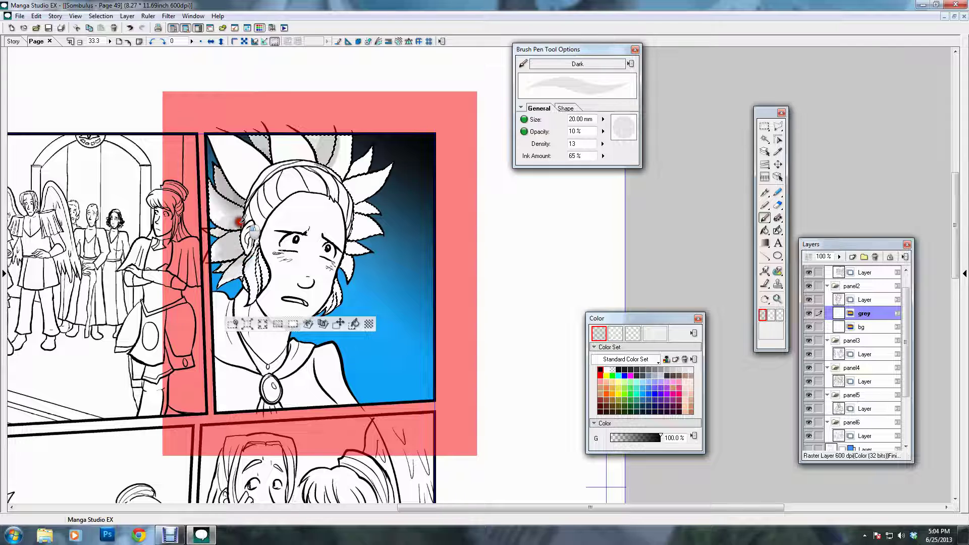
{"action": "mouse_move", "coordinate": [356, 188]}
{"action": "left_mouse_down"}
{"action": "mouse_move", "coordinate": [349, 177]}
{"action": "mouse_move", "coordinate": [376, 222]}
{"action": "mouse_move", "coordinate": [358, 227]}
{"action": "mouse_move", "coordinate": [356, 204]}
{"action": "mouse_move", "coordinate": [363, 245]}
{"action": "mouse_move", "coordinate": [365, 210]}
{"action": "mouse_move", "coordinate": [376, 230]}
{"action": "mouse_move", "coordinate": [348, 256]}
{"action": "mouse_move", "coordinate": [349, 242]}
{"action": "mouse_move", "coordinate": [357, 260]}
{"action": "mouse_move", "coordinate": [339, 297]}
{"action": "mouse_move", "coordinate": [337, 275]}
{"action": "mouse_move", "coordinate": [260, 280]}
{"action": "mouse_move", "coordinate": [259, 295]}
{"action": "mouse_move", "coordinate": [255, 230]}
{"action": "left_mouse_up"}
{"action": "key", "text": "bracketleft"}
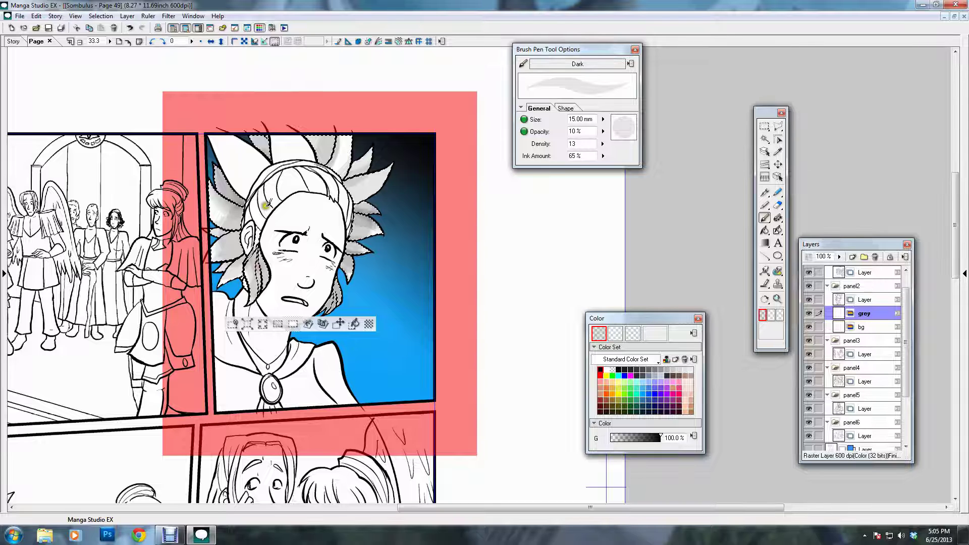
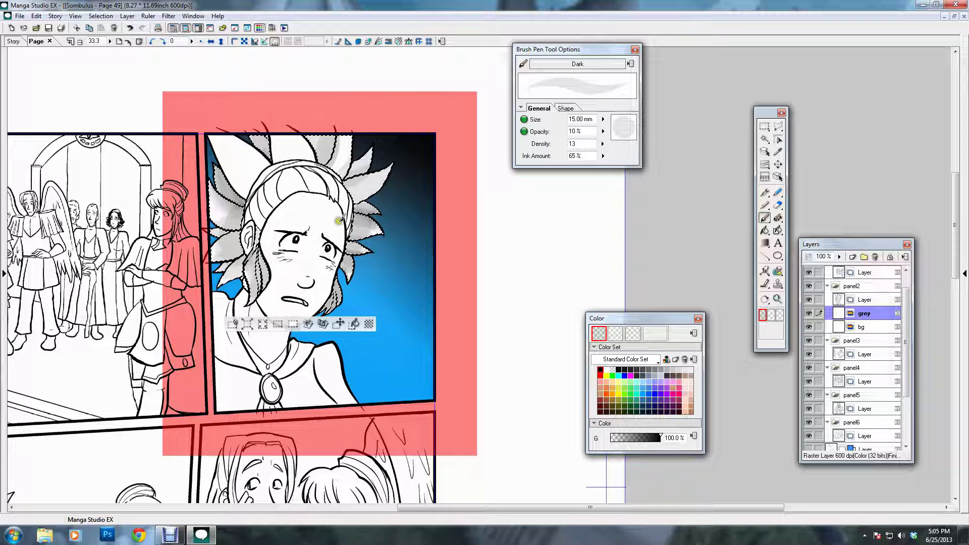
- Add a 600 dpi raster layer named blue in Color (32 bits) above the grey layer in panel2
{"action": "key", "text": "ctrl+shift+n"}
{"action": "type", "text": "bl"}
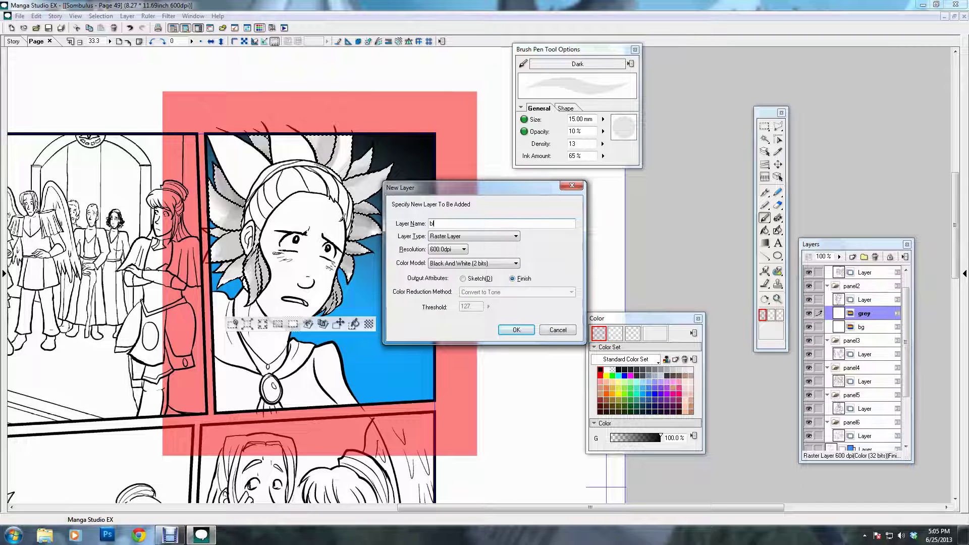
{"action": "type", "text": "ue"}
{"action": "left_click", "coordinate": [472, 263]}
{"action": "left_click", "coordinate": [454, 294]}
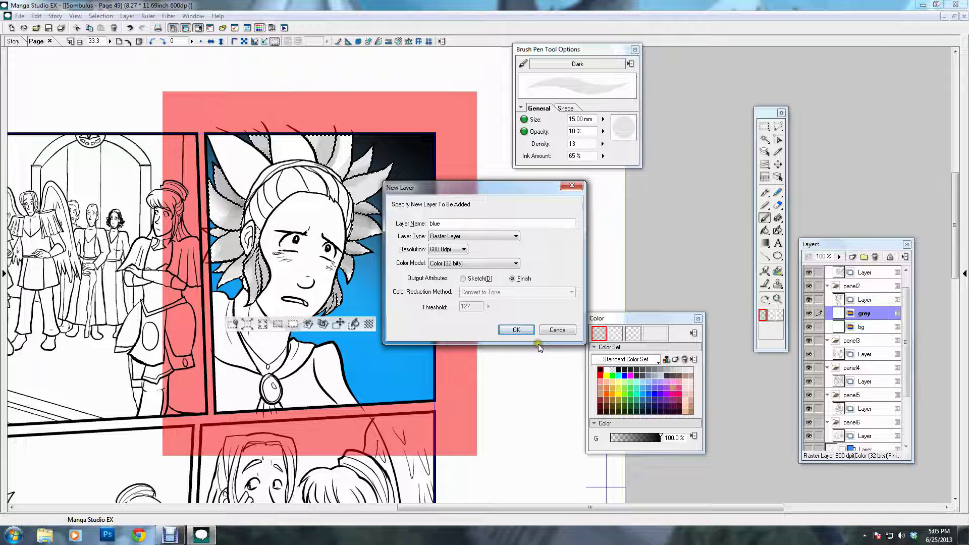
{"action": "key", "text": "Return"}
- Tint the selected spiky hair on the blue layer with translucent blue Brush Pen strokes, and clear the selection
{"action": "left_click", "coordinate": [642, 393]}
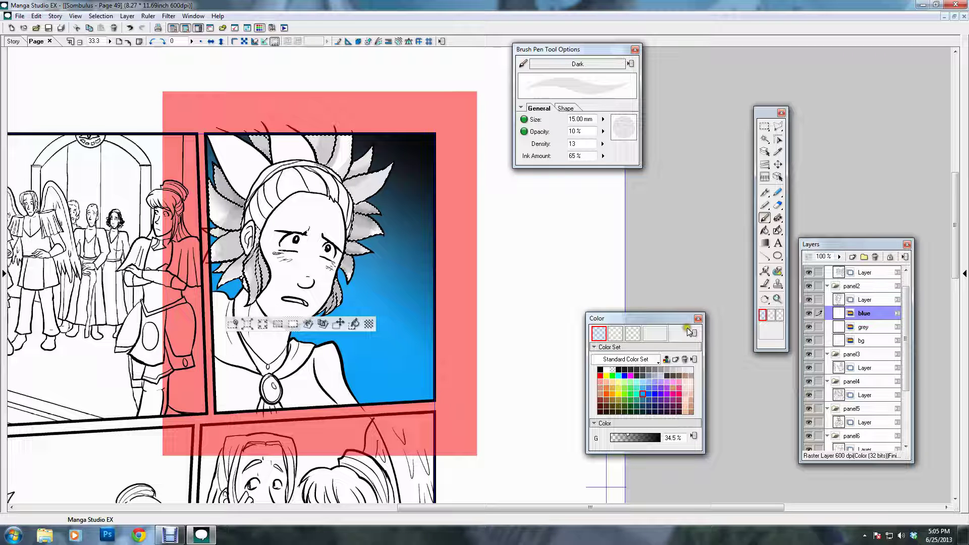
{"action": "left_click_drag", "start_coordinate": [221, 241], "coordinate": [255, 255]}
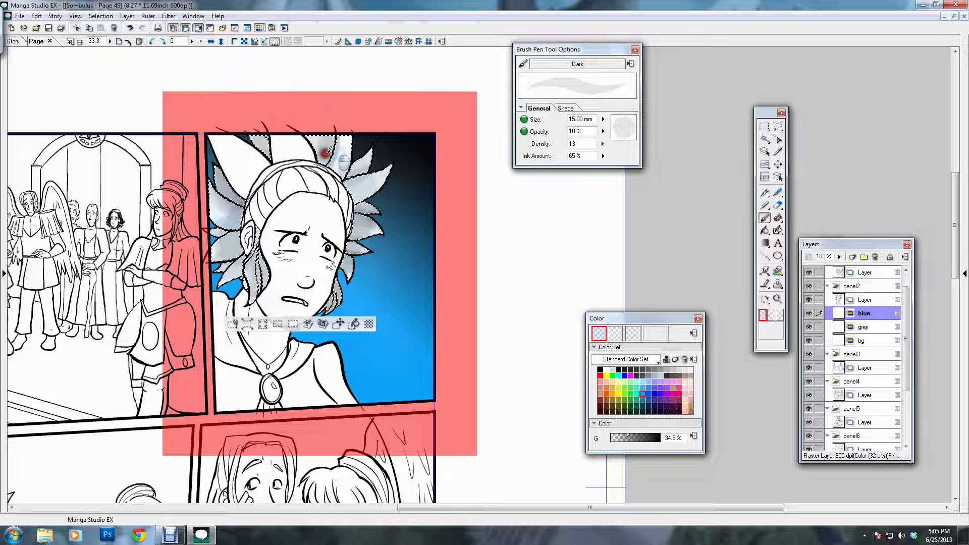
{"action": "left_click_drag", "start_coordinate": [327, 150], "coordinate": [349, 173]}
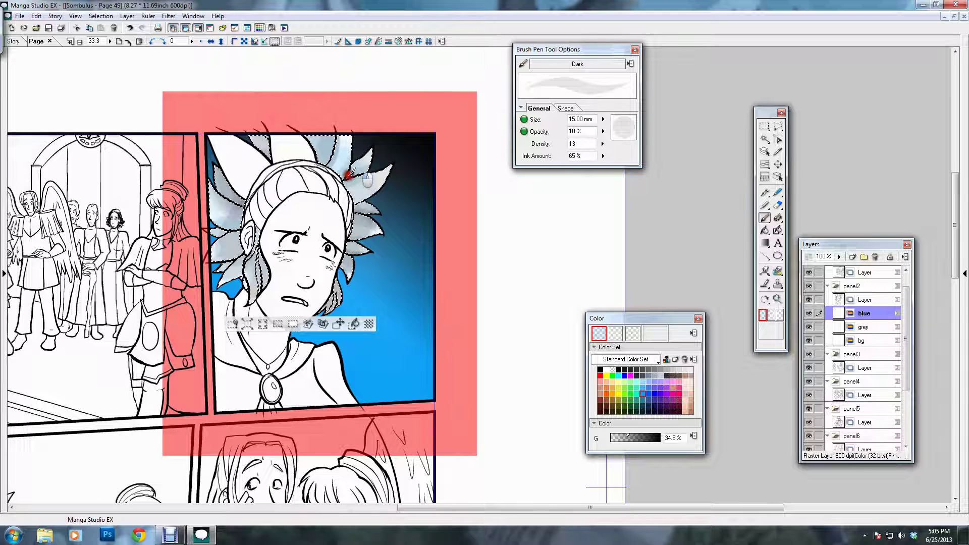
{"action": "mouse_move", "coordinate": [348, 252]}
{"action": "left_mouse_down"}
{"action": "mouse_move", "coordinate": [335, 300]}
{"action": "mouse_move", "coordinate": [334, 280]}
{"action": "mouse_move", "coordinate": [351, 270]}
{"action": "mouse_move", "coordinate": [386, 173]}
{"action": "left_mouse_up"}
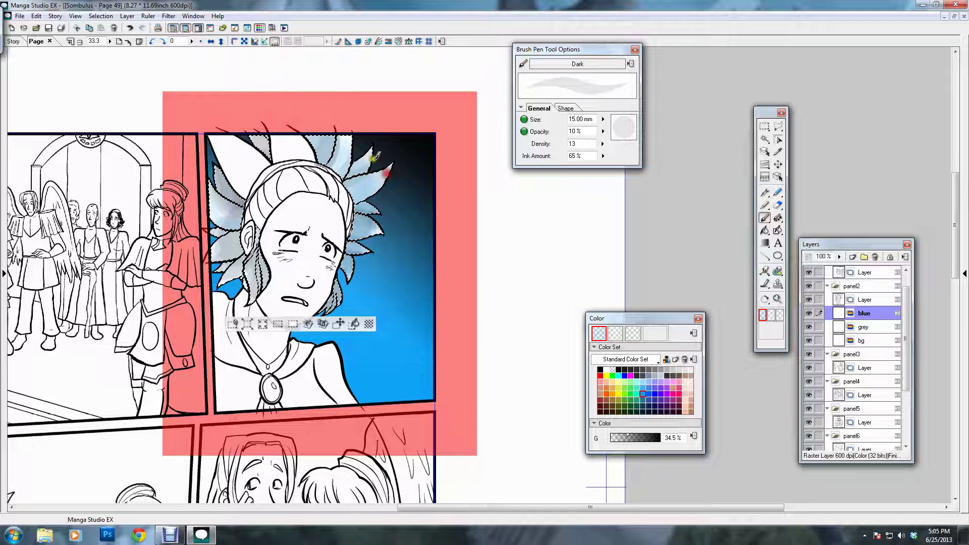
{"action": "mouse_move", "coordinate": [258, 293]}
{"action": "left_mouse_down"}
{"action": "mouse_move", "coordinate": [229, 194]}
{"action": "mouse_move", "coordinate": [250, 235]}
{"action": "mouse_move", "coordinate": [240, 258]}
{"action": "mouse_move", "coordinate": [233, 236]}
{"action": "mouse_move", "coordinate": [327, 170]}
{"action": "left_mouse_up"}
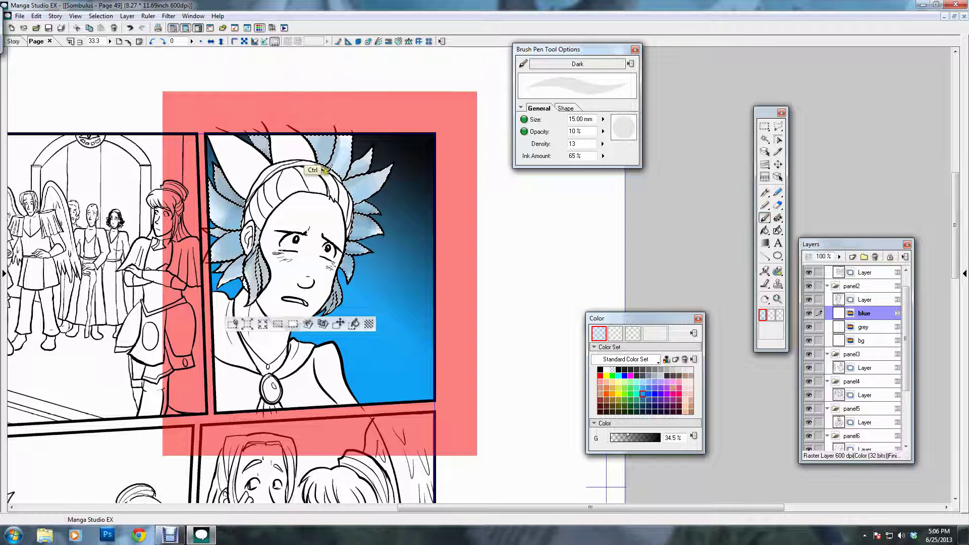
{"action": "key", "text": "ctrl+d"}
- Select the two unshaded hair spikes and the hair sections above her forehead with the Magic Wand across multiple layers
{"action": "key", "text": "w"}
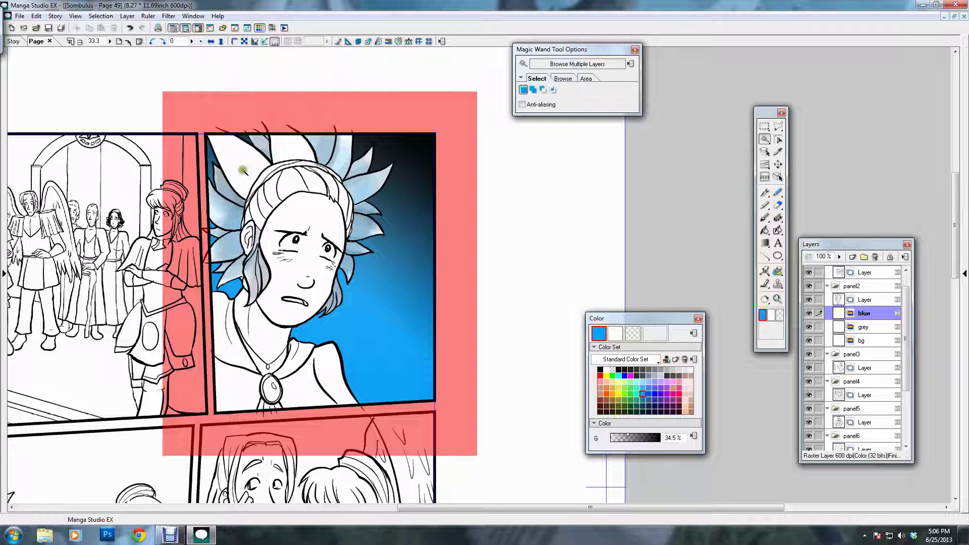
{"action": "left_click", "coordinate": [293, 149]}
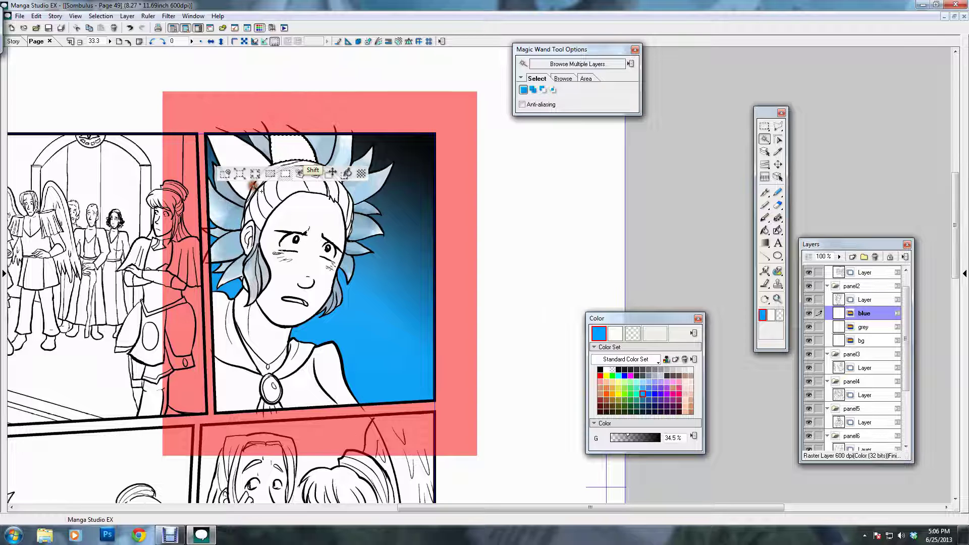
{"action": "left_click", "coordinate": [244, 151], "text": "shift"}
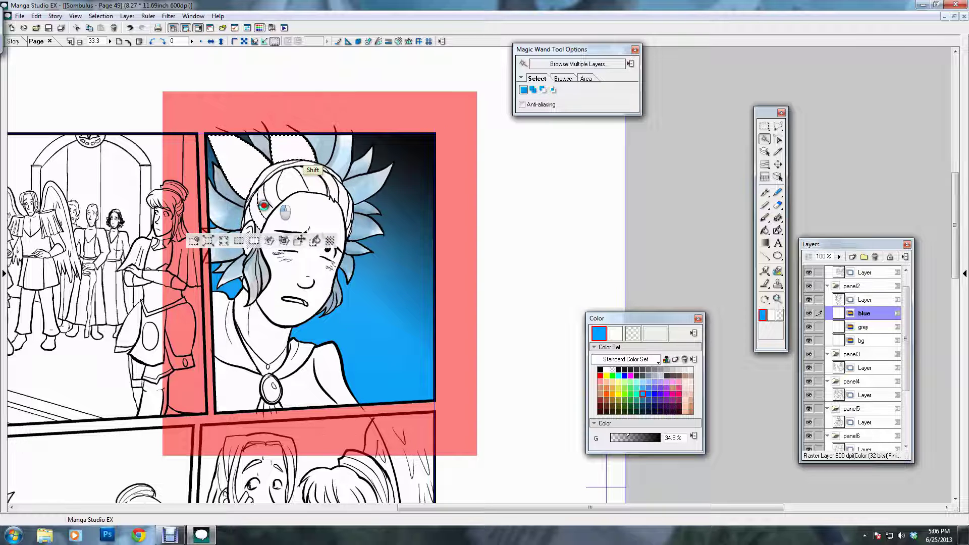
{"action": "left_click", "coordinate": [263, 204], "text": "shift"}
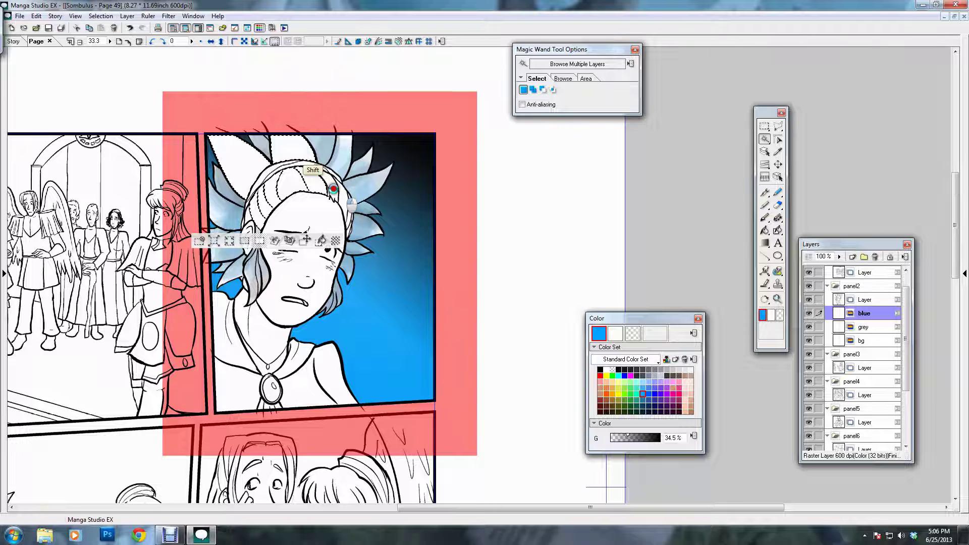
{"action": "left_click", "coordinate": [333, 189], "text": "shift"}
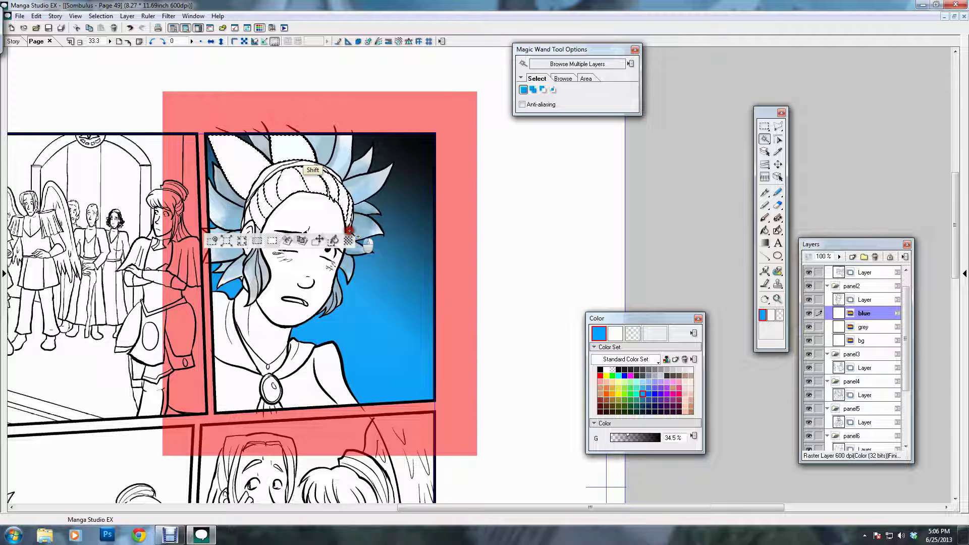
{"action": "left_click", "coordinate": [251, 223], "text": "shift"}
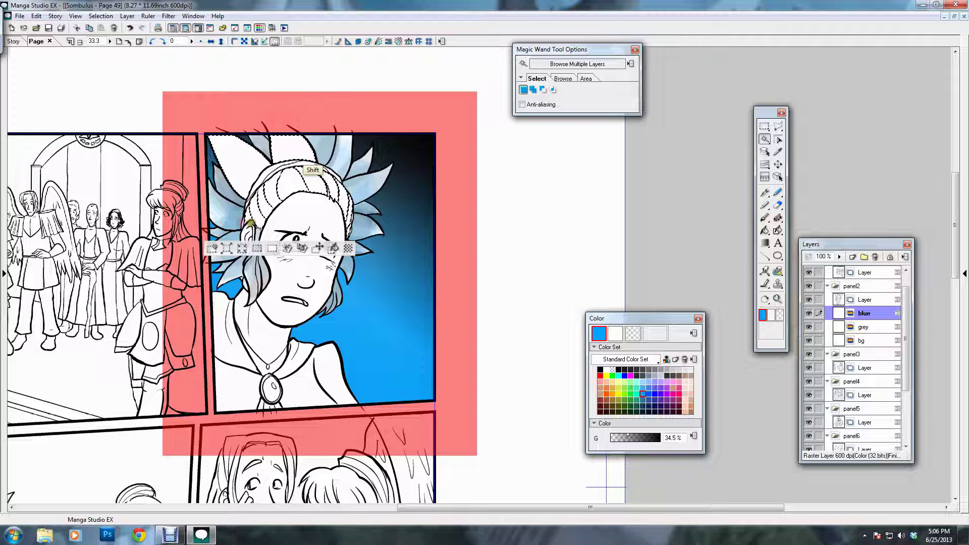
{"action": "left_click", "coordinate": [245, 221], "text": "shift"}
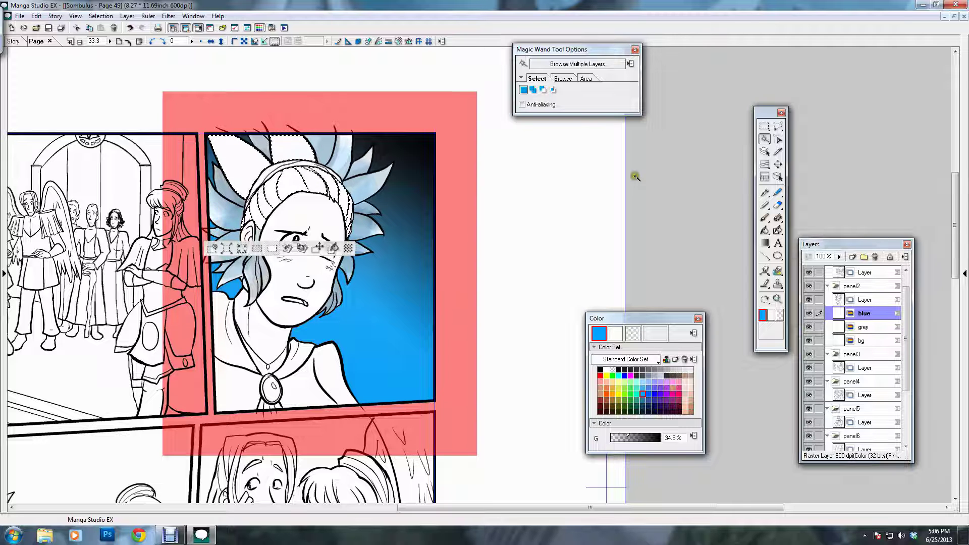
- Shade the selected spikes and forehead hair on the grey layer with black 15 mm Brush Pen strokes in the Dark setting
{"action": "key", "text": "b"}
{"action": "left_click", "coordinate": [622, 371]}
{"action": "left_click", "coordinate": [863, 327]}
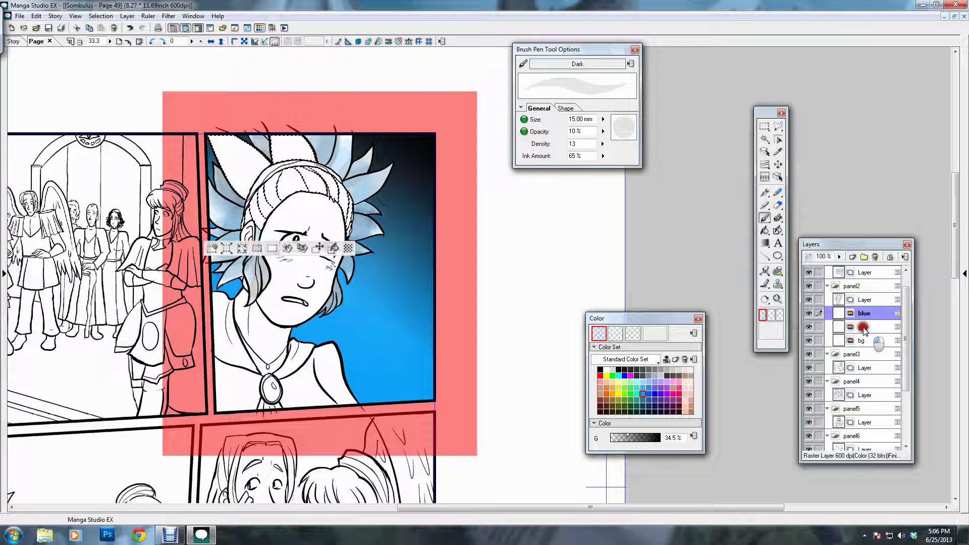
{"action": "left_click", "coordinate": [262, 214]}
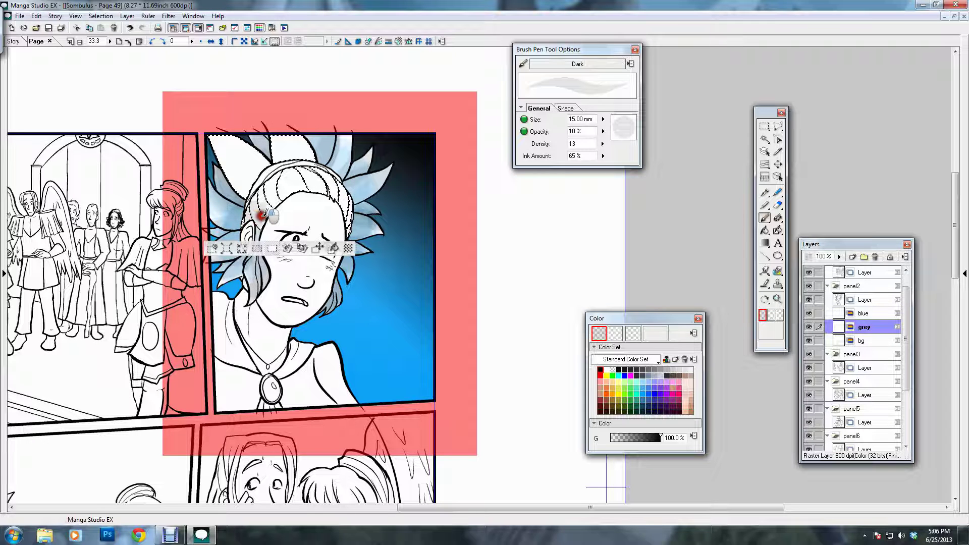
{"action": "mouse_move", "coordinate": [262, 215]}
{"action": "left_mouse_down"}
{"action": "mouse_move", "coordinate": [263, 186]}
{"action": "mouse_move", "coordinate": [334, 174]}
{"action": "mouse_move", "coordinate": [348, 182]}
{"action": "mouse_move", "coordinate": [277, 173]}
{"action": "mouse_move", "coordinate": [319, 150]}
{"action": "mouse_move", "coordinate": [333, 154]}
{"action": "mouse_move", "coordinate": [288, 149]}
{"action": "mouse_move", "coordinate": [267, 122]}
{"action": "mouse_move", "coordinate": [237, 190]}
{"action": "mouse_move", "coordinate": [331, 176]}
{"action": "left_mouse_up"}
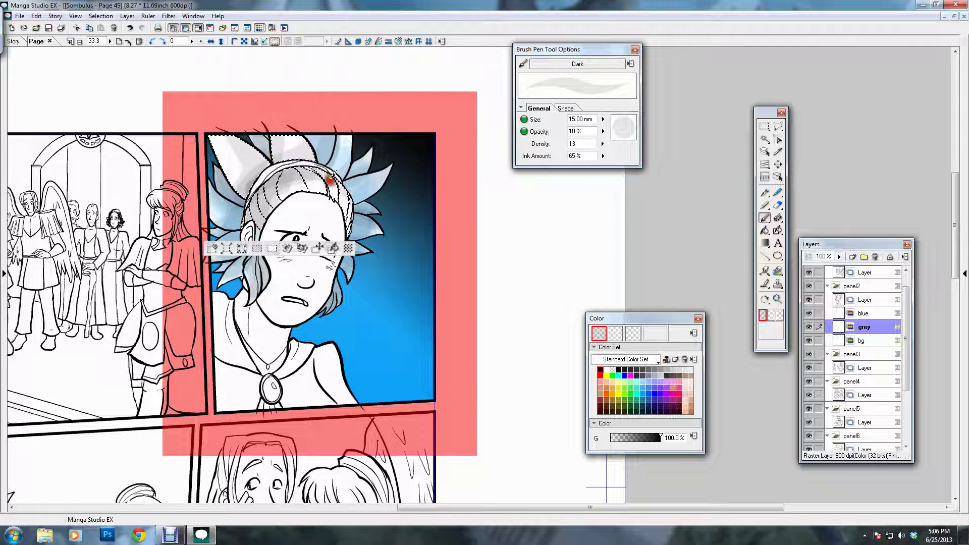
{"action": "key", "text": "ctrl+z"}
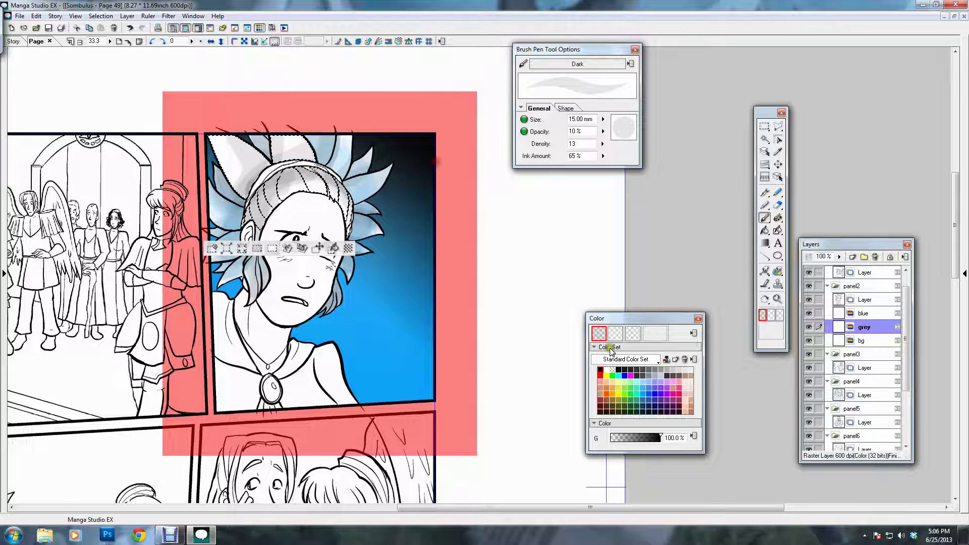
- Tint the same selected hair with blue Brush Pen strokes on the blue layer, and clear the selection
{"action": "left_click", "coordinate": [864, 312]}
{"action": "left_click", "coordinate": [642, 393]}
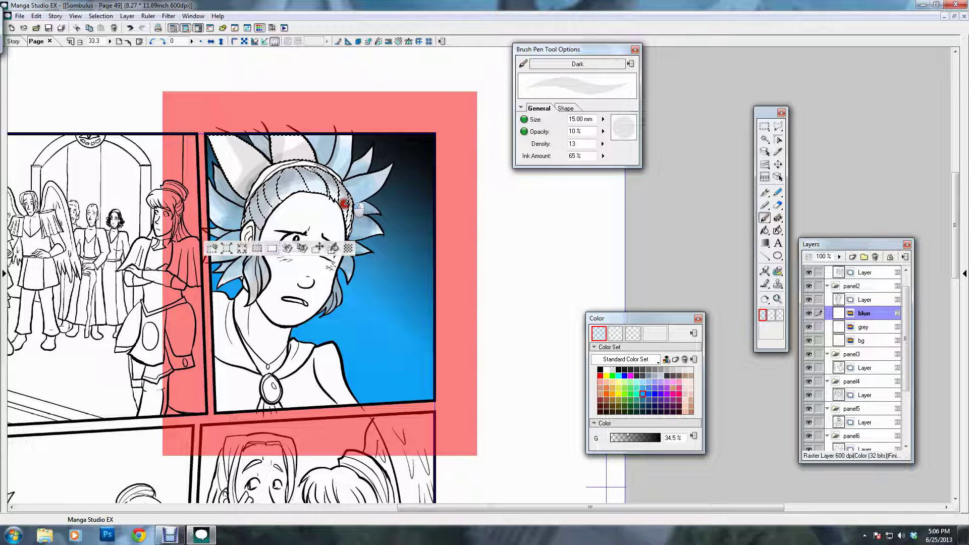
{"action": "mouse_move", "coordinate": [345, 203]}
{"action": "left_mouse_down"}
{"action": "mouse_move", "coordinate": [238, 152]}
{"action": "mouse_move", "coordinate": [241, 178]}
{"action": "mouse_move", "coordinate": [250, 185]}
{"action": "mouse_move", "coordinate": [282, 157]}
{"action": "mouse_move", "coordinate": [288, 132]}
{"action": "mouse_move", "coordinate": [230, 152]}
{"action": "mouse_move", "coordinate": [234, 141]}
{"action": "mouse_move", "coordinate": [256, 174]}
{"action": "mouse_move", "coordinate": [239, 169]}
{"action": "mouse_move", "coordinate": [235, 143]}
{"action": "mouse_move", "coordinate": [298, 151]}
{"action": "mouse_move", "coordinate": [286, 143]}
{"action": "mouse_move", "coordinate": [344, 133]}
{"action": "mouse_move", "coordinate": [352, 143]}
{"action": "mouse_move", "coordinate": [253, 174]}
{"action": "mouse_move", "coordinate": [272, 186]}
{"action": "left_mouse_up"}
{"action": "key", "text": "ctrl+z"}
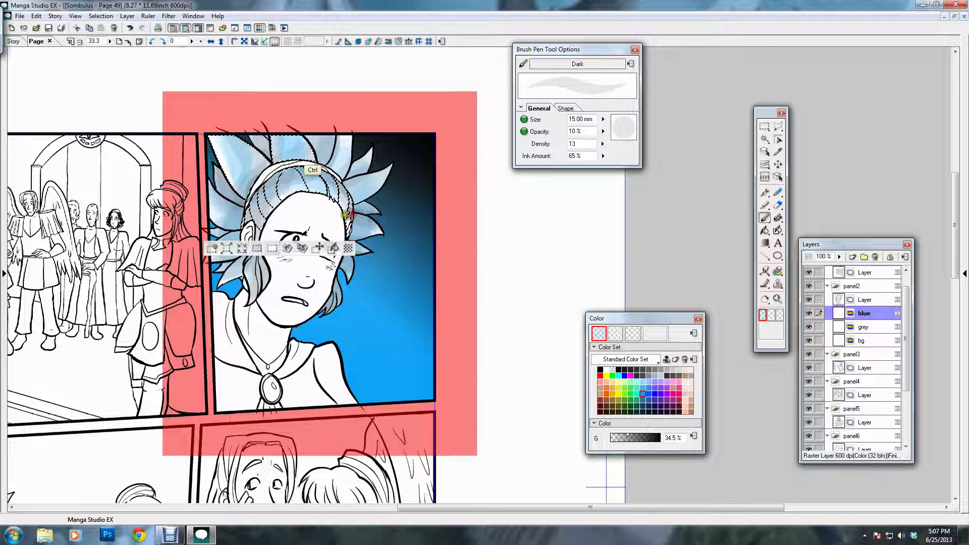
{"action": "key", "text": "ctrl+d"}
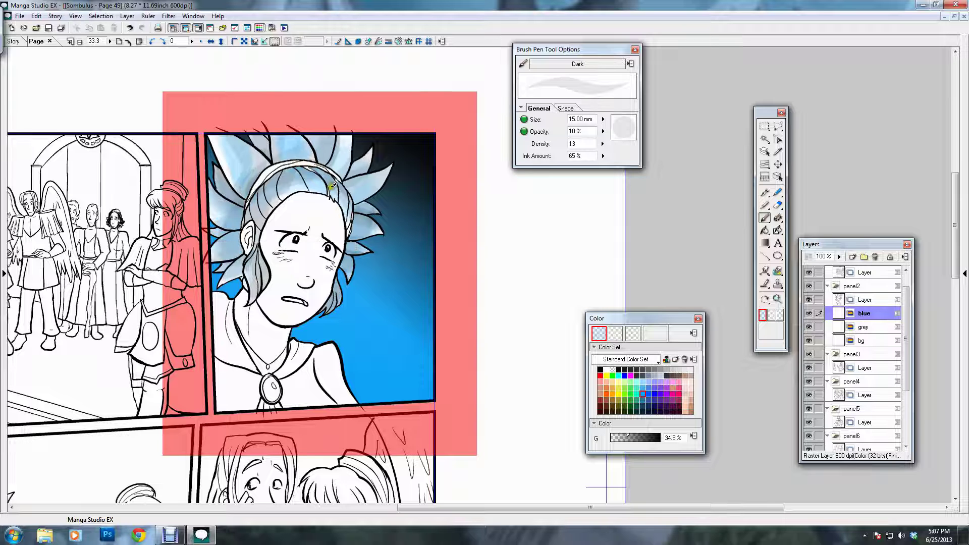
- Color the figure's headband blue on the blue layer with Mechanical Pencil strokes, reducing the pencil size to 5 mm
{"action": "key", "text": "p"}
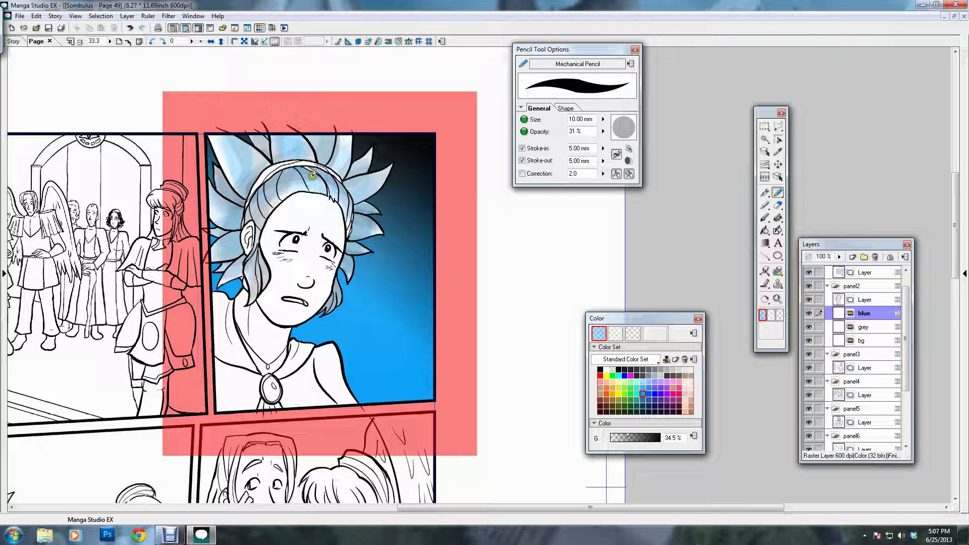
{"action": "key", "text": "ctrl+z"}
{"action": "key", "text": "bracketleft"}
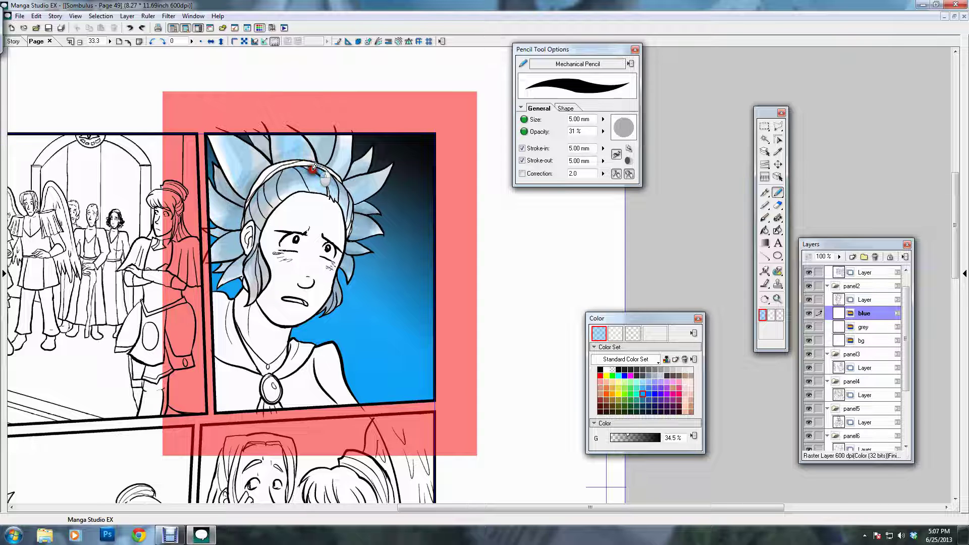
{"action": "left_click_drag", "start_coordinate": [342, 179], "coordinate": [350, 228]}
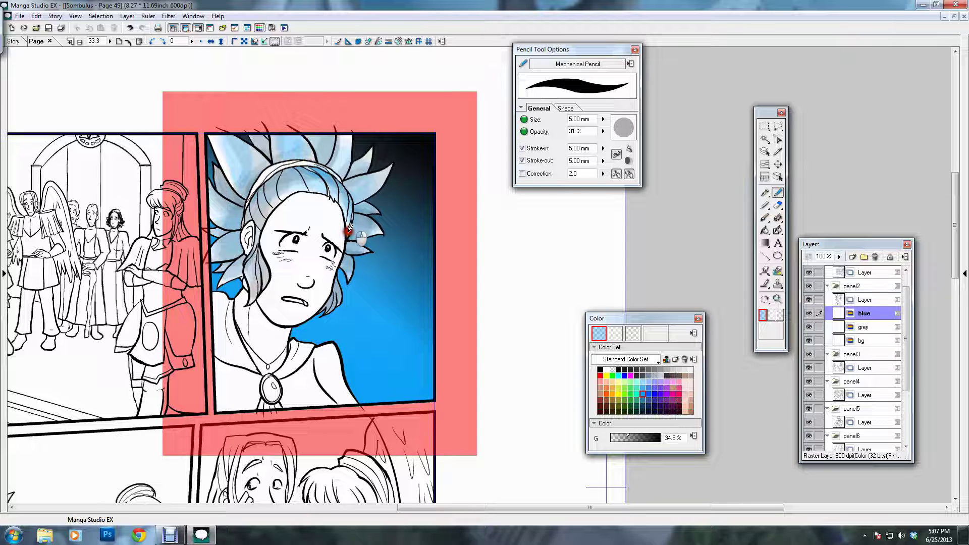
{"action": "left_click_drag", "start_coordinate": [268, 200], "coordinate": [284, 172]}
{"action": "mouse_move", "coordinate": [242, 233]}
{"action": "left_mouse_down"}
{"action": "mouse_move", "coordinate": [245, 210]}
{"action": "mouse_move", "coordinate": [325, 170]}
{"action": "left_mouse_up"}
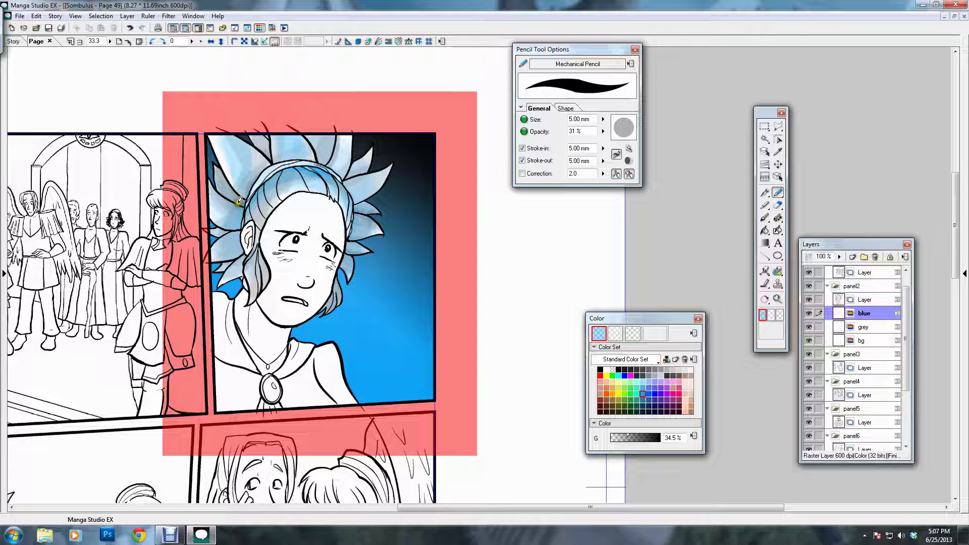
{"action": "mouse_move", "coordinate": [239, 199]}
{"action": "left_mouse_down"}
{"action": "mouse_move", "coordinate": [344, 179]}
{"action": "mouse_move", "coordinate": [350, 211]}
{"action": "mouse_move", "coordinate": [359, 181]}
{"action": "mouse_move", "coordinate": [251, 192]}
{"action": "mouse_move", "coordinate": [263, 174]}
{"action": "mouse_move", "coordinate": [253, 191]}
{"action": "left_mouse_up"}
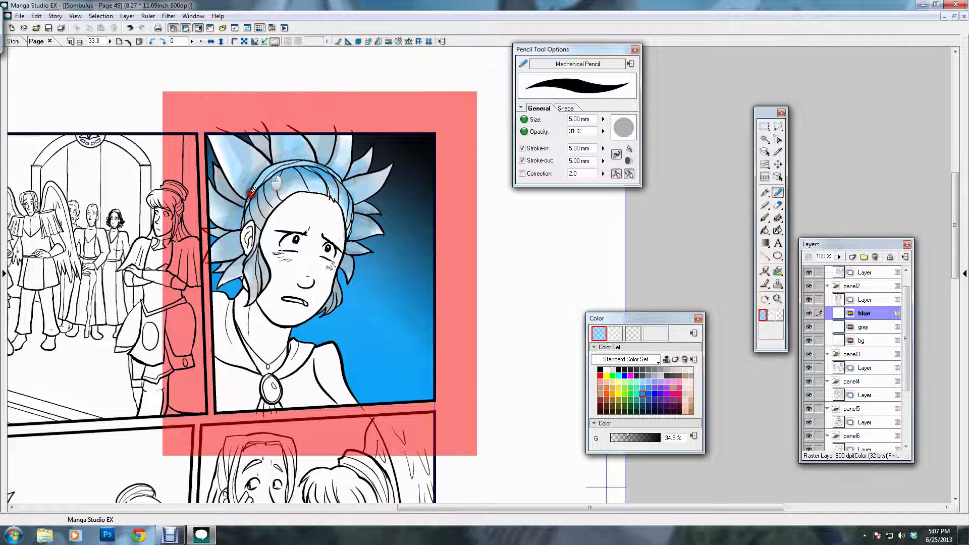
- Select the figure's robe in panel2 with the Magic Wand and expand the selection by 0.10 mm
{"action": "key", "text": "w"}
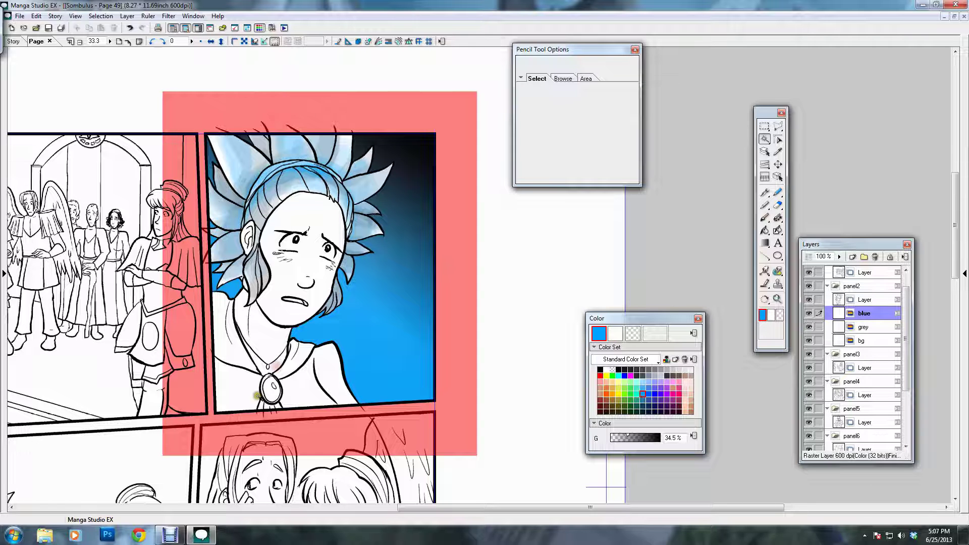
{"action": "left_click", "coordinate": [246, 395]}
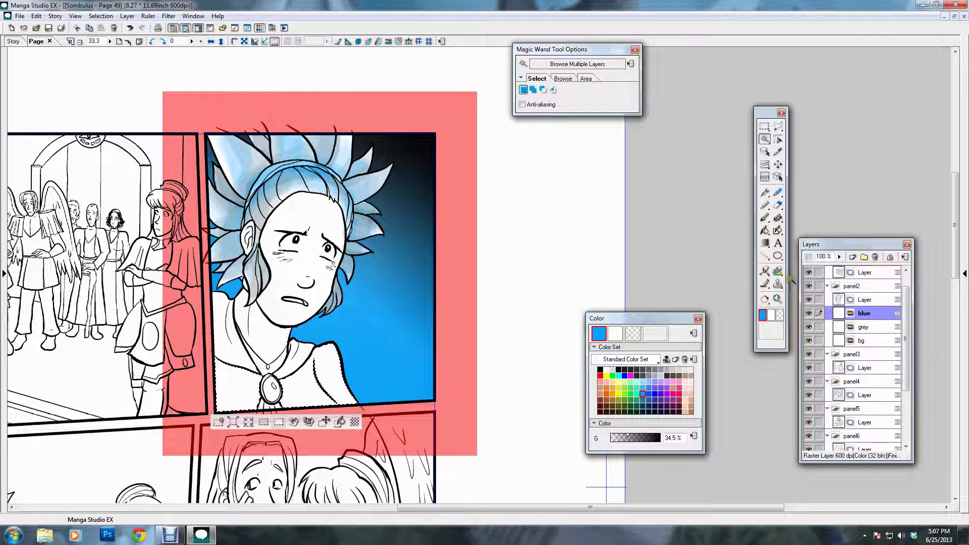
{"action": "left_click", "coordinate": [233, 422]}
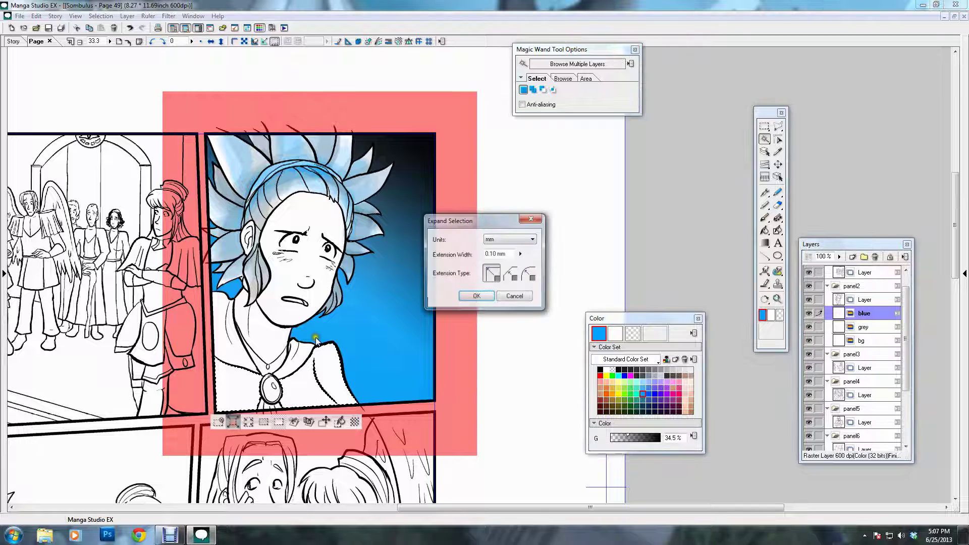
{"action": "left_click", "coordinate": [476, 296]}
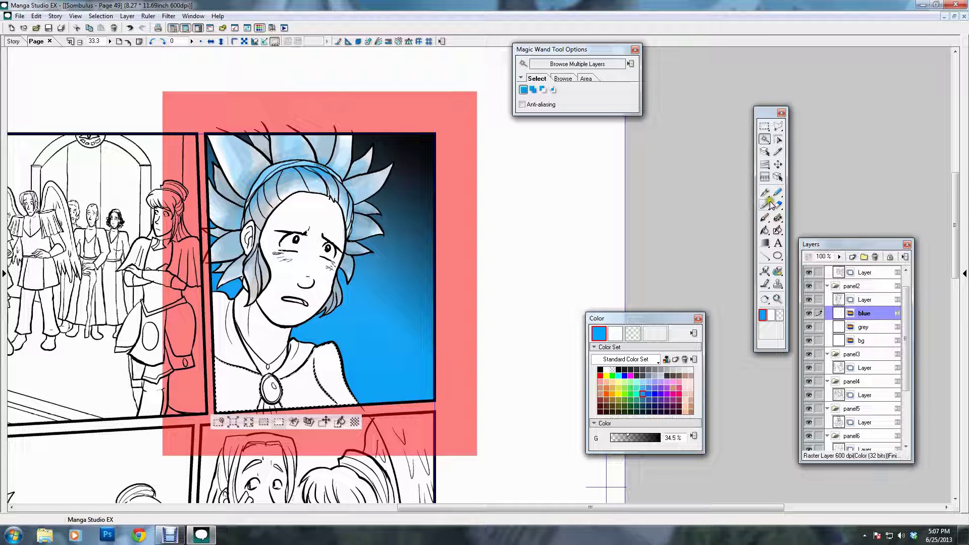
- Shade the selected robe with blue 10 mm Brush Pen strokes on the blue layer, setting the color's G value to 76%
{"action": "left_click", "coordinate": [764, 218]}
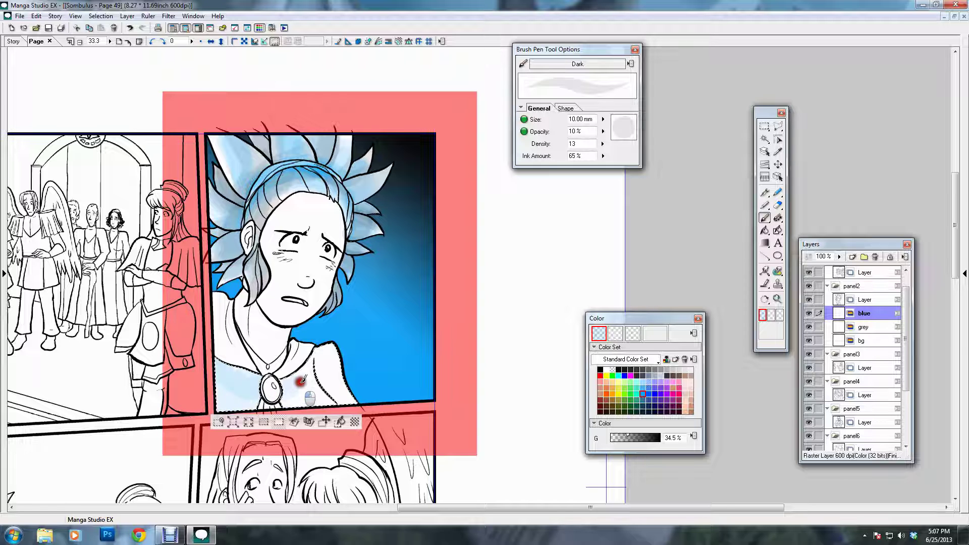
{"action": "left_click_drag", "start_coordinate": [303, 397], "coordinate": [319, 370]}
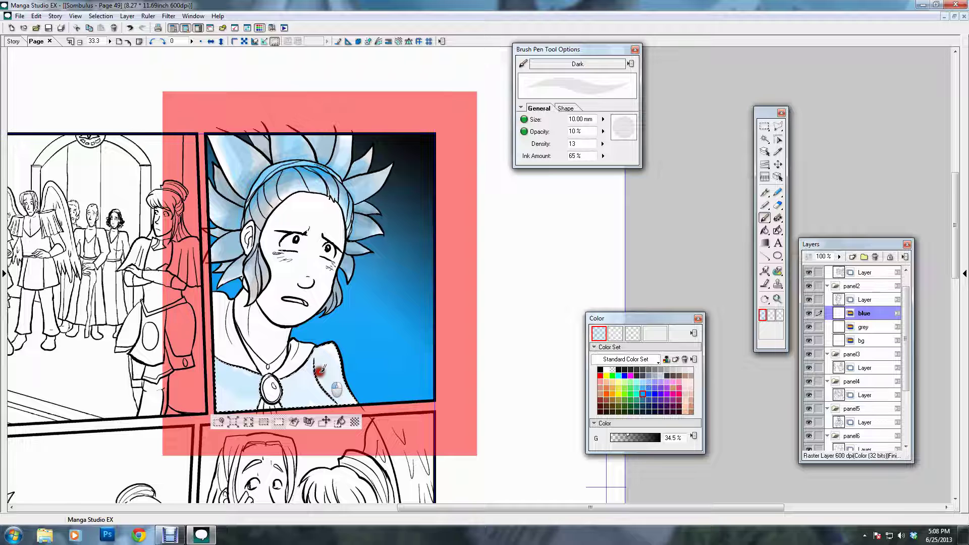
{"action": "left_click", "coordinate": [647, 439]}
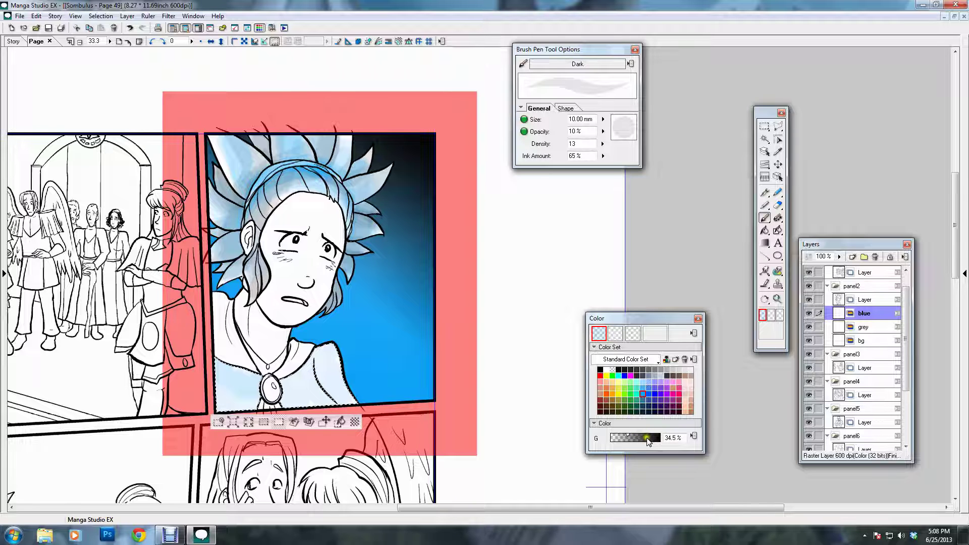
{"action": "mouse_move", "coordinate": [227, 368]}
{"action": "left_mouse_down"}
{"action": "mouse_move", "coordinate": [252, 405]}
{"action": "mouse_move", "coordinate": [241, 399]}
{"action": "mouse_move", "coordinate": [331, 350]}
{"action": "mouse_move", "coordinate": [314, 380]}
{"action": "mouse_move", "coordinate": [286, 391]}
{"action": "left_mouse_up"}
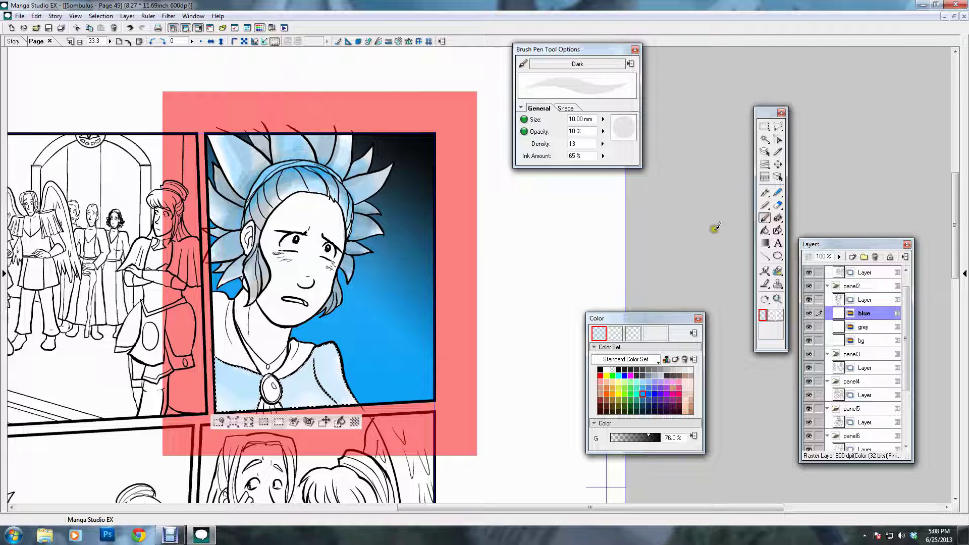
- Apply a linear blue gradation fading to transparent over the selected robe on the blue layer, and make the grey layer active
{"action": "key", "text": "g"}
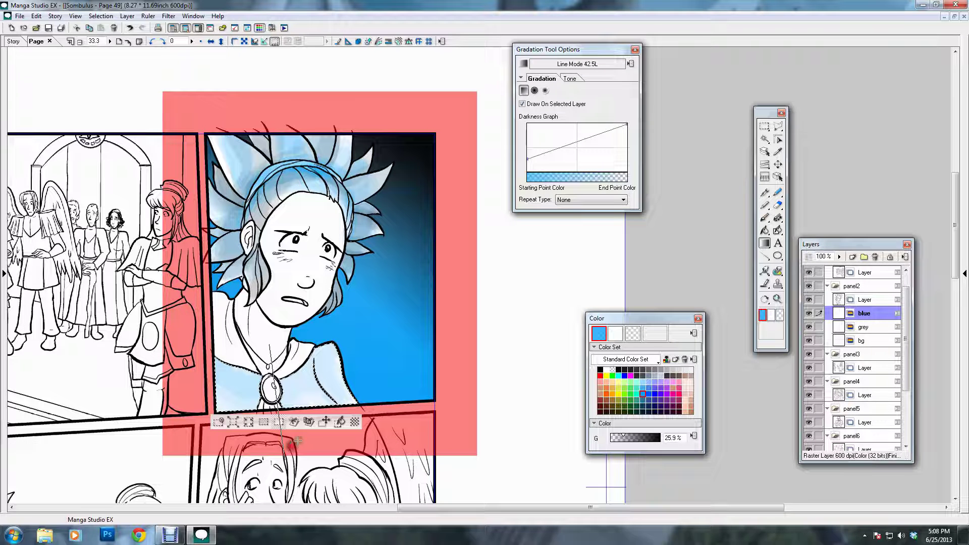
{"action": "left_click_drag", "start_coordinate": [288, 364], "coordinate": [277, 385]}
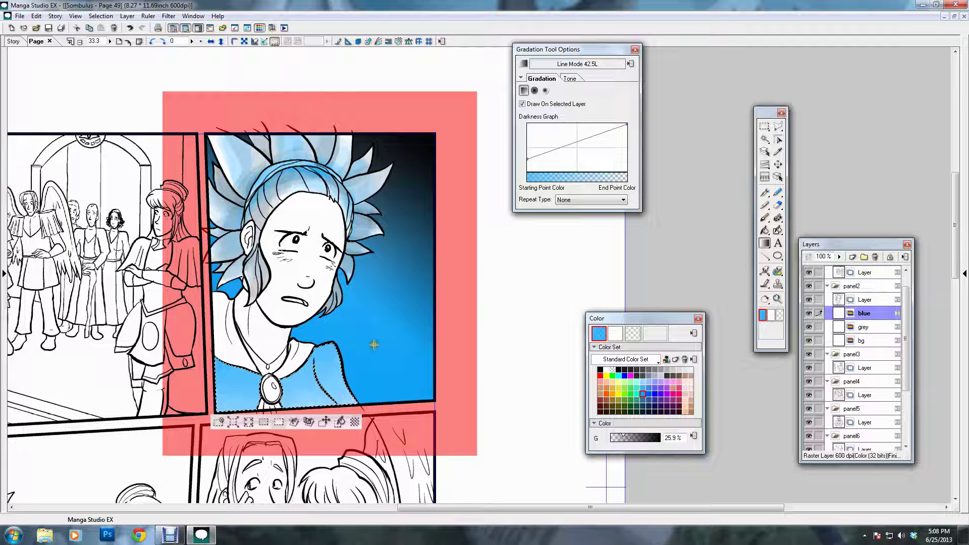
{"action": "key", "text": "alt+bracketleft"}
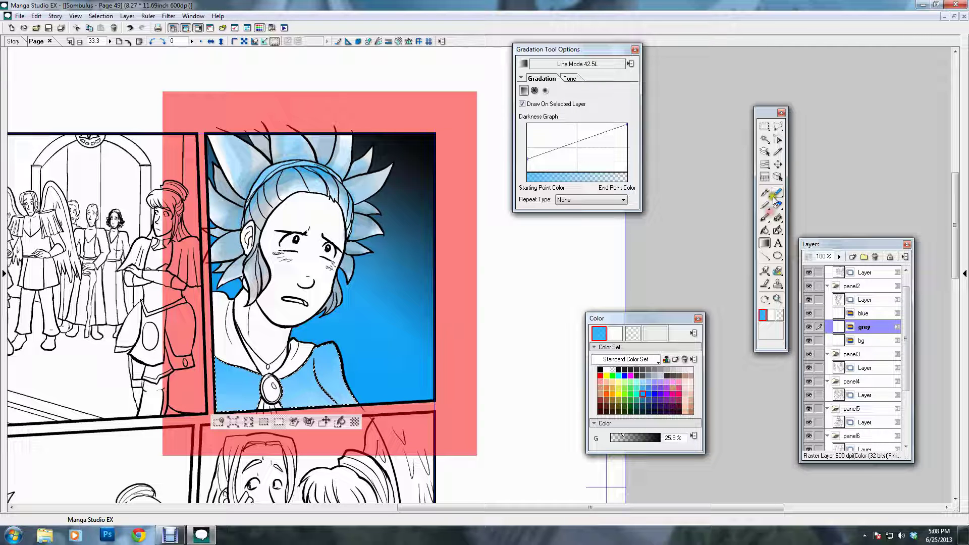
- Shade the selected robe on the grey layer with black 5 mm Mechanical Pencil strokes, undo the last three strokes, and clear the selection
{"action": "left_click", "coordinate": [777, 193]}
{"action": "left_click", "coordinate": [600, 370]}
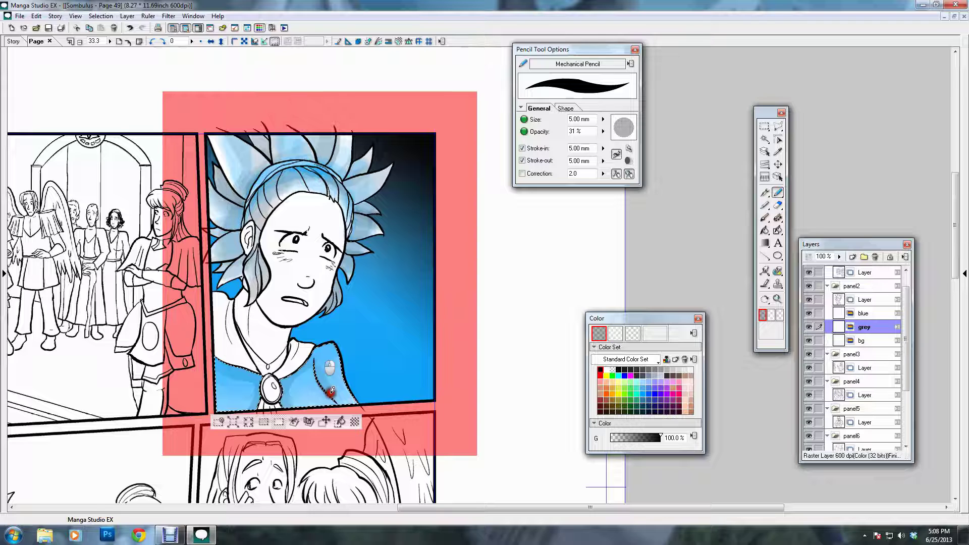
{"action": "mouse_move", "coordinate": [303, 387]}
{"action": "left_mouse_down"}
{"action": "mouse_move", "coordinate": [248, 408]}
{"action": "mouse_move", "coordinate": [257, 390]}
{"action": "left_mouse_up"}
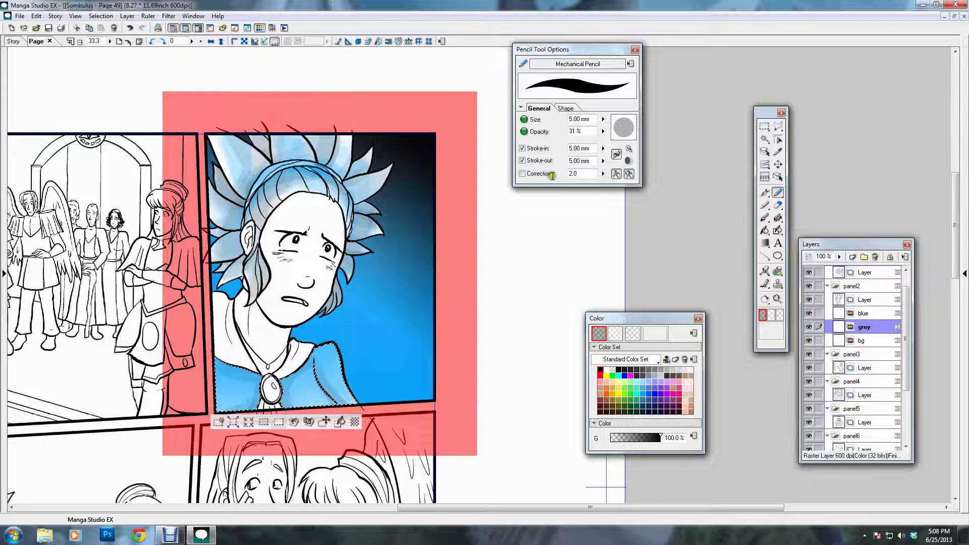
{"action": "mouse_move", "coordinate": [347, 397]}
{"action": "left_mouse_down"}
{"action": "mouse_move", "coordinate": [299, 396]}
{"action": "mouse_move", "coordinate": [294, 408]}
{"action": "mouse_move", "coordinate": [286, 389]}
{"action": "mouse_move", "coordinate": [256, 405]}
{"action": "mouse_move", "coordinate": [255, 373]}
{"action": "left_mouse_up"}
{"action": "key", "text": "ctrl+z"}
{"action": "key", "text": "ctrl+z"}
{"action": "key", "text": "ctrl+z"}
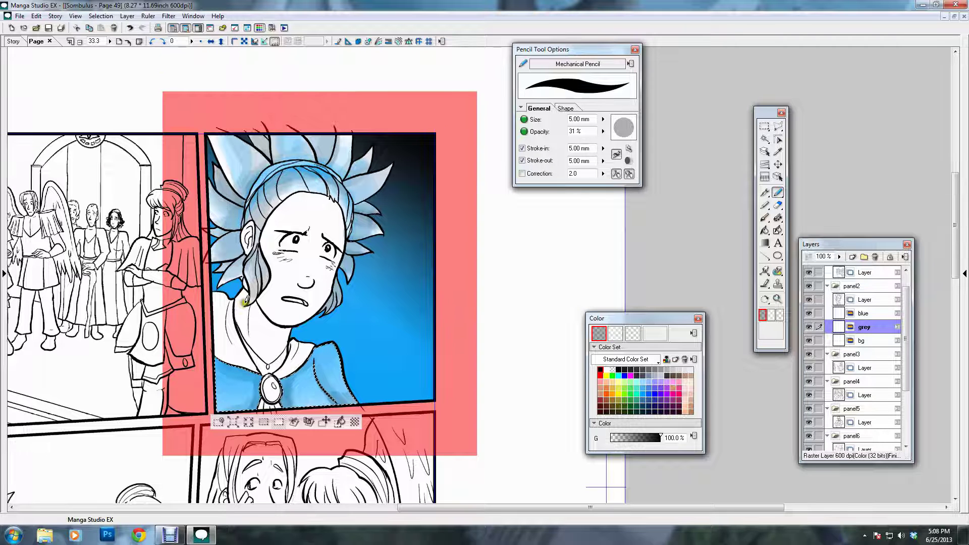
{"action": "key", "text": "ctrl+d"}
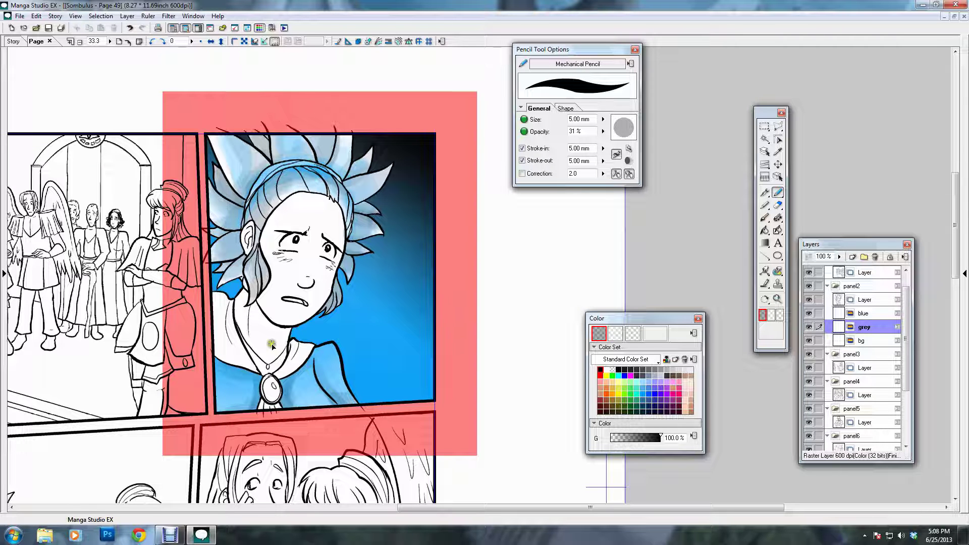
- Shade the figure's face, neck and collar on the grey layer with 5 mm Mechanical Pencil strokes at 31% opacity
{"action": "left_click_drag", "start_coordinate": [248, 288], "coordinate": [248, 287]}
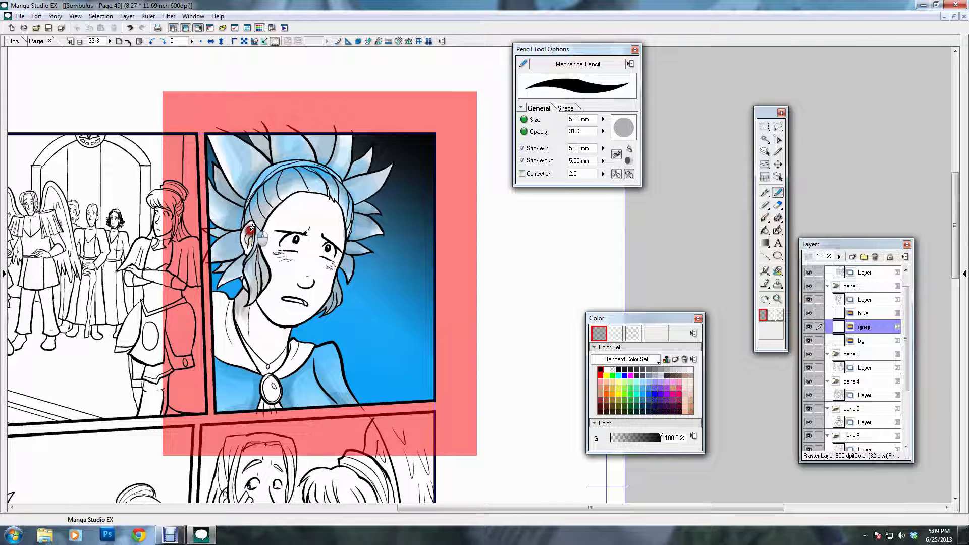
{"action": "left_click_drag", "start_coordinate": [271, 236], "coordinate": [285, 233]}
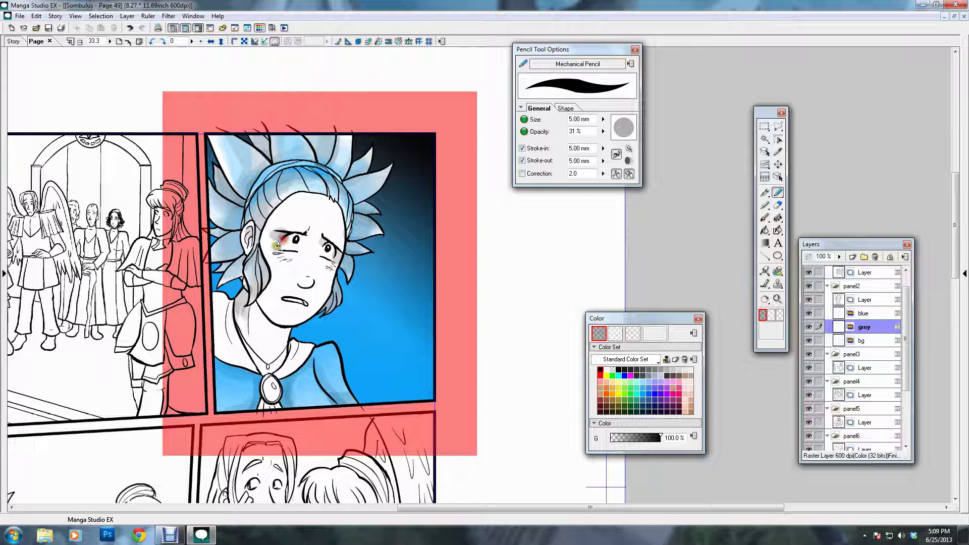
{"action": "left_click_drag", "start_coordinate": [306, 280], "coordinate": [301, 201]}
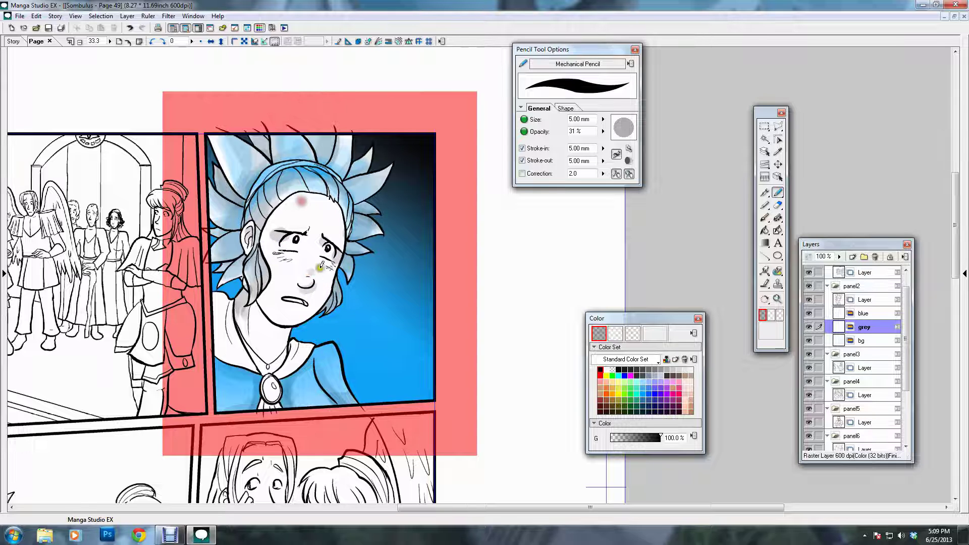
{"action": "mouse_move", "coordinate": [317, 274]}
{"action": "left_mouse_down"}
{"action": "mouse_move", "coordinate": [333, 264]}
{"action": "mouse_move", "coordinate": [359, 267]}
{"action": "mouse_move", "coordinate": [265, 240]}
{"action": "mouse_move", "coordinate": [283, 207]}
{"action": "mouse_move", "coordinate": [342, 176]}
{"action": "mouse_move", "coordinate": [280, 270]}
{"action": "mouse_move", "coordinate": [269, 237]}
{"action": "mouse_move", "coordinate": [264, 301]}
{"action": "left_mouse_up"}
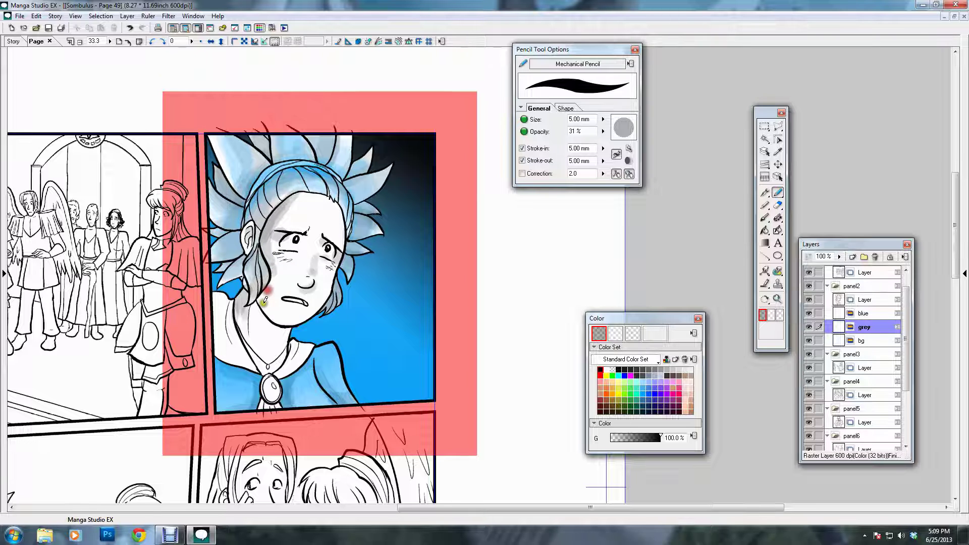
{"action": "mouse_move", "coordinate": [268, 295]}
{"action": "left_mouse_down"}
{"action": "mouse_move", "coordinate": [254, 297]}
{"action": "mouse_move", "coordinate": [271, 320]}
{"action": "mouse_move", "coordinate": [251, 329]}
{"action": "mouse_move", "coordinate": [265, 364]}
{"action": "mouse_move", "coordinate": [215, 317]}
{"action": "mouse_move", "coordinate": [214, 295]}
{"action": "mouse_move", "coordinate": [217, 353]}
{"action": "mouse_move", "coordinate": [212, 344]}
{"action": "left_mouse_up"}
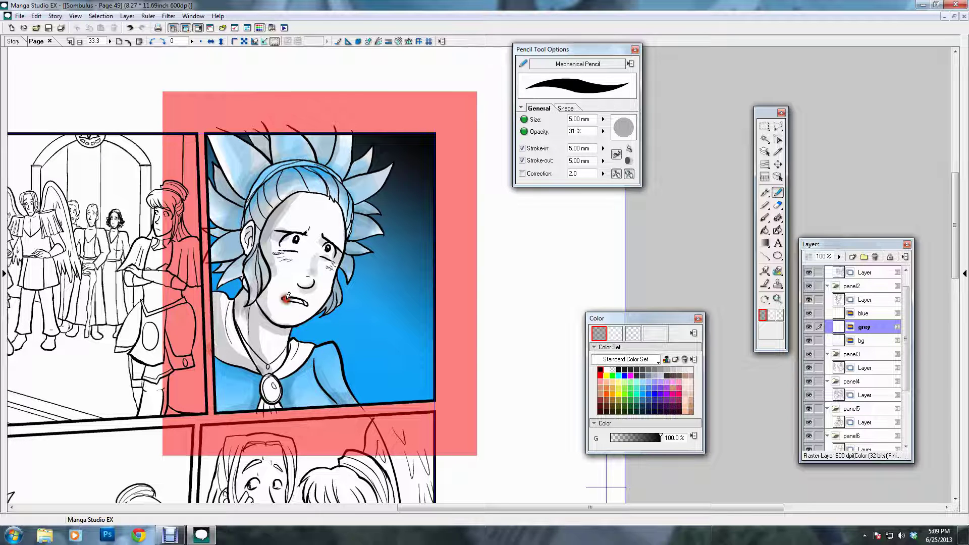
{"action": "left_click_drag", "start_coordinate": [293, 296], "coordinate": [296, 296]}
- Erase excess grey around the figure's mouth, cheek and collar with the Medium Eraser, undoing an unwanted stroke
{"action": "key", "text": "e"}
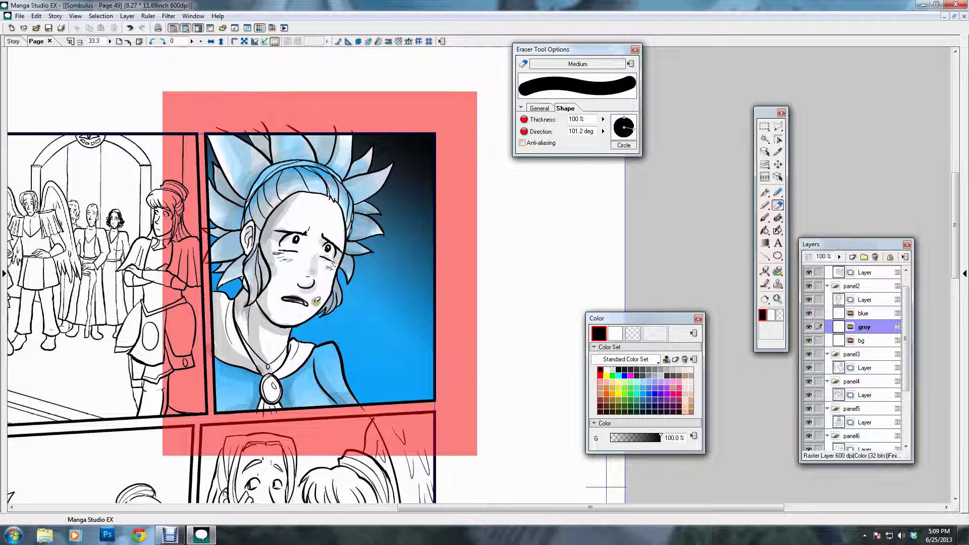
{"action": "left_click_drag", "start_coordinate": [287, 309], "coordinate": [305, 294]}
{"action": "key", "text": "ctrl+z"}
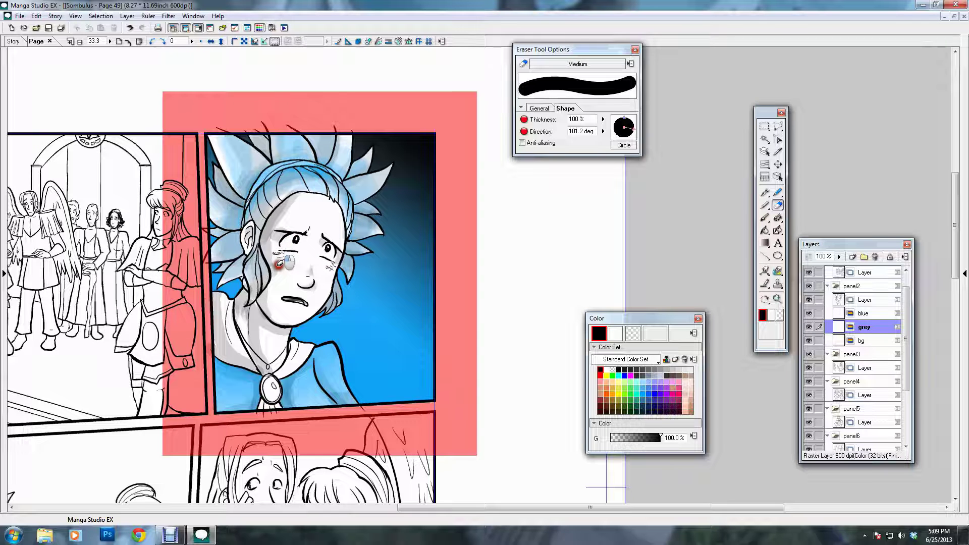
{"action": "mouse_move", "coordinate": [285, 354]}
{"action": "left_mouse_down"}
{"action": "mouse_move", "coordinate": [265, 338]}
{"action": "mouse_move", "coordinate": [269, 362]}
{"action": "left_mouse_up"}
- Deepen the grey shading on the figure's face, neck, collar and pendant with 10 mm Dark Brush Pen strokes
{"action": "key", "text": "b"}
{"action": "mouse_move", "coordinate": [256, 313]}
{"action": "left_mouse_down"}
{"action": "mouse_move", "coordinate": [257, 355]}
{"action": "mouse_move", "coordinate": [250, 309]}
{"action": "mouse_move", "coordinate": [255, 323]}
{"action": "left_mouse_up"}
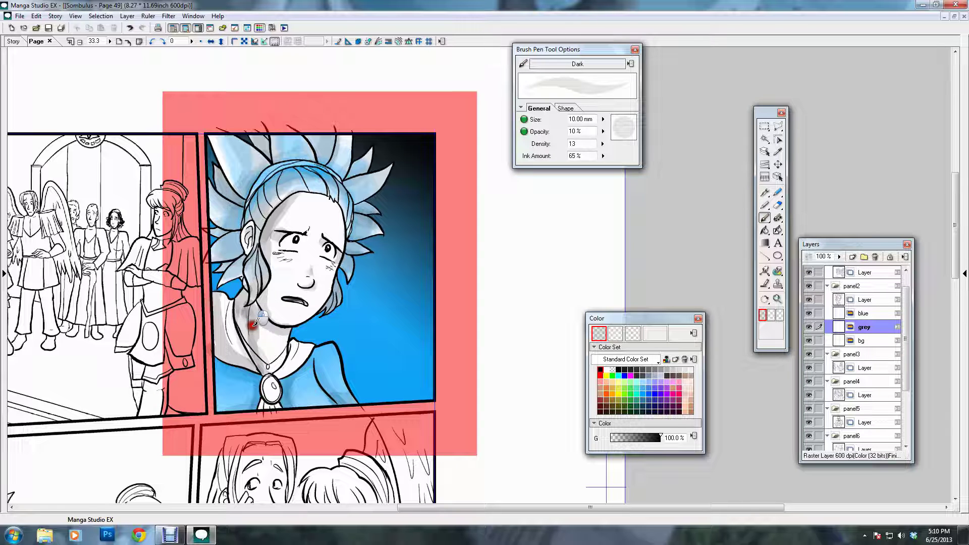
{"action": "mouse_move", "coordinate": [261, 247]}
{"action": "left_mouse_down"}
{"action": "mouse_move", "coordinate": [274, 251]}
{"action": "mouse_move", "coordinate": [325, 197]}
{"action": "mouse_move", "coordinate": [372, 209]}
{"action": "mouse_move", "coordinate": [333, 212]}
{"action": "mouse_move", "coordinate": [343, 226]}
{"action": "left_mouse_up"}
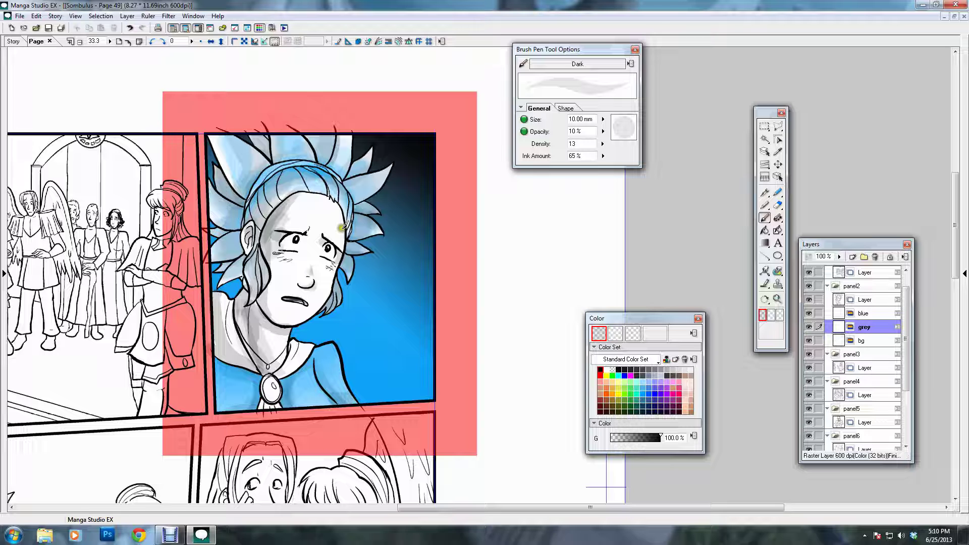
{"action": "left_click_drag", "start_coordinate": [290, 335], "coordinate": [301, 335]}
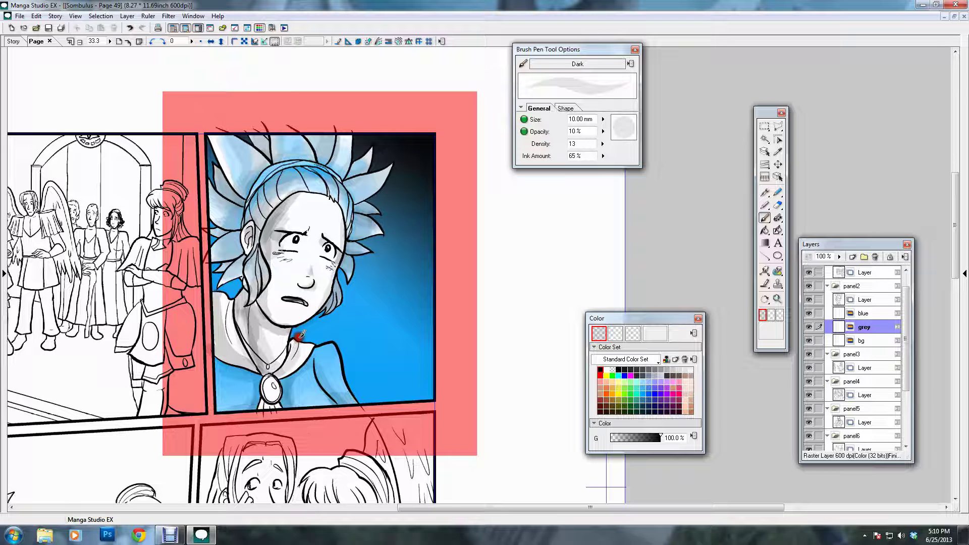
{"action": "left_click_drag", "start_coordinate": [272, 388], "coordinate": [276, 392]}
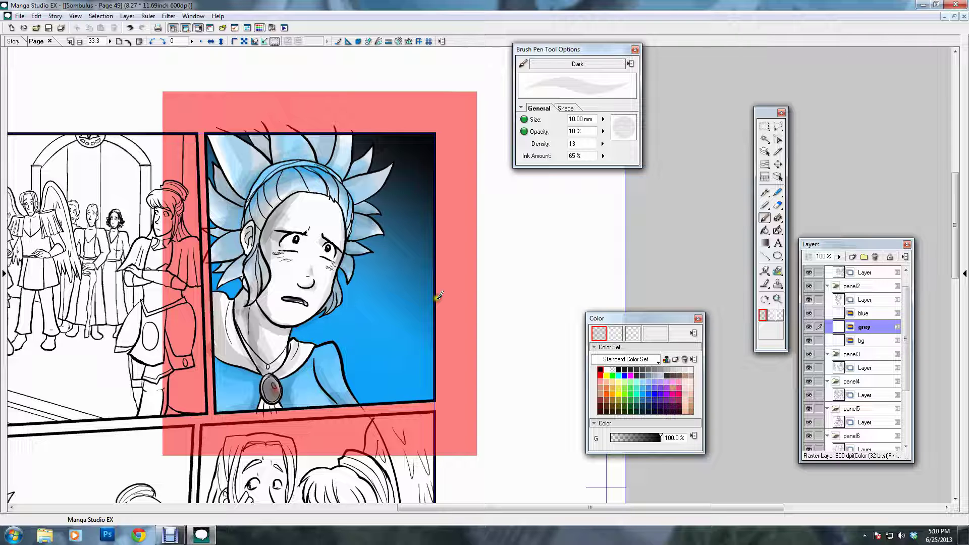
- Tint the figure's pendant blue on the blue layer with 5 mm Mechanical Pencil strokes
{"action": "key", "text": "alt+]"}
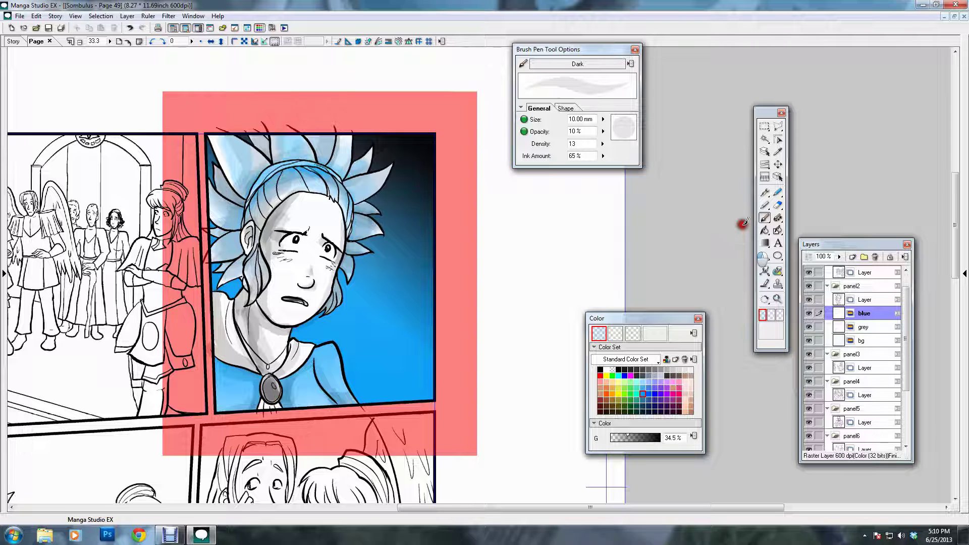
{"action": "left_click", "coordinate": [777, 193]}
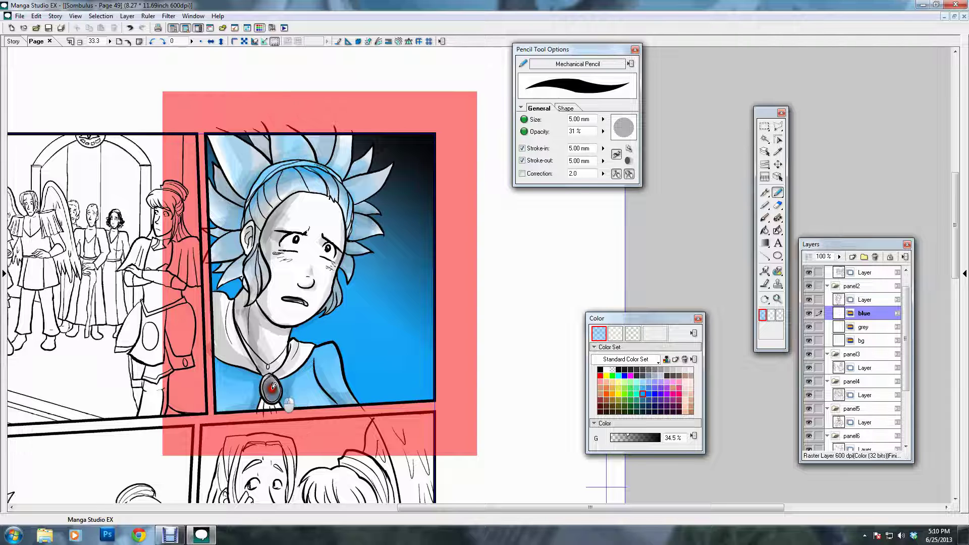
{"action": "left_click_drag", "start_coordinate": [273, 386], "coordinate": [271, 406]}
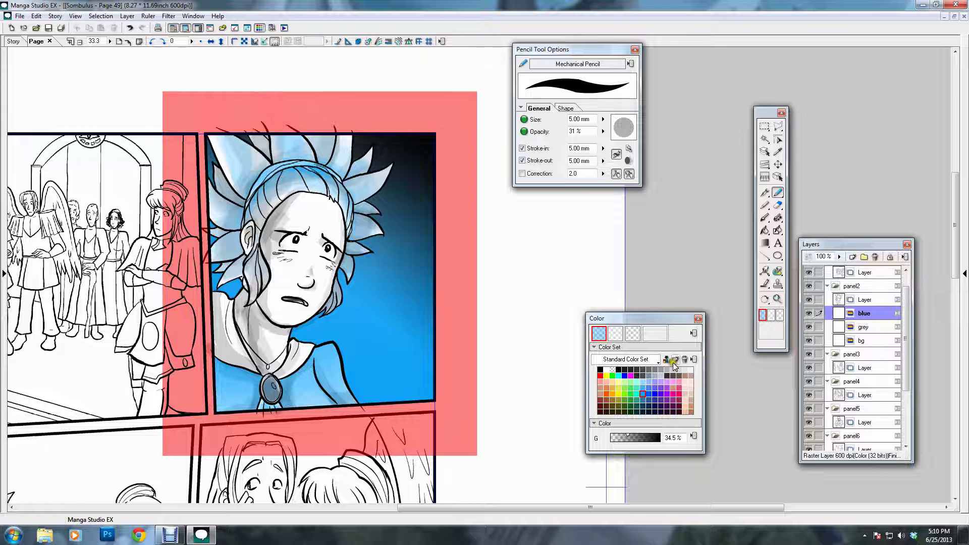
- Add grey Mechanical Pencil shading to the figure's neck and upper headdress feathers on the grey layer
{"action": "key", "text": "alt+bracketleft"}
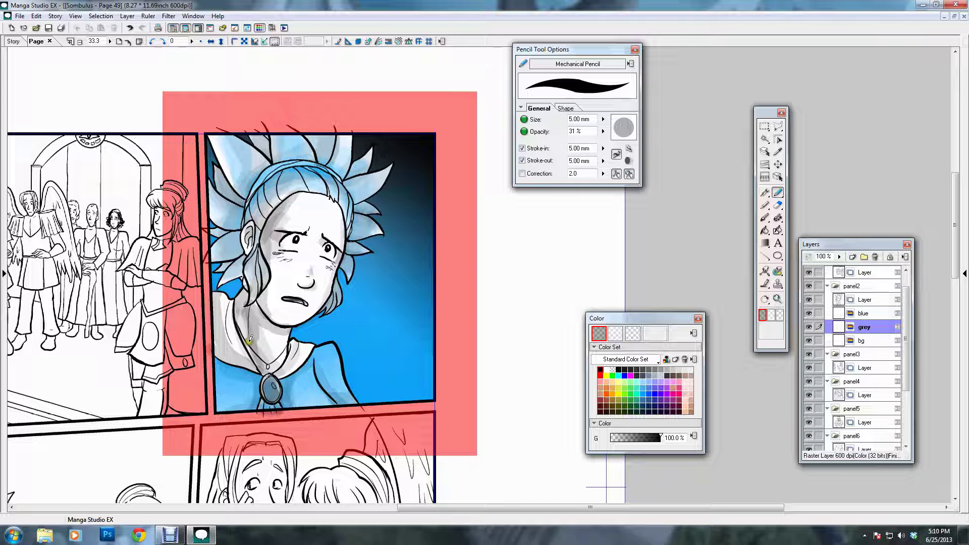
{"action": "mouse_move", "coordinate": [255, 318]}
{"action": "left_mouse_down"}
{"action": "mouse_move", "coordinate": [241, 304]}
{"action": "mouse_move", "coordinate": [255, 361]}
{"action": "left_mouse_up"}
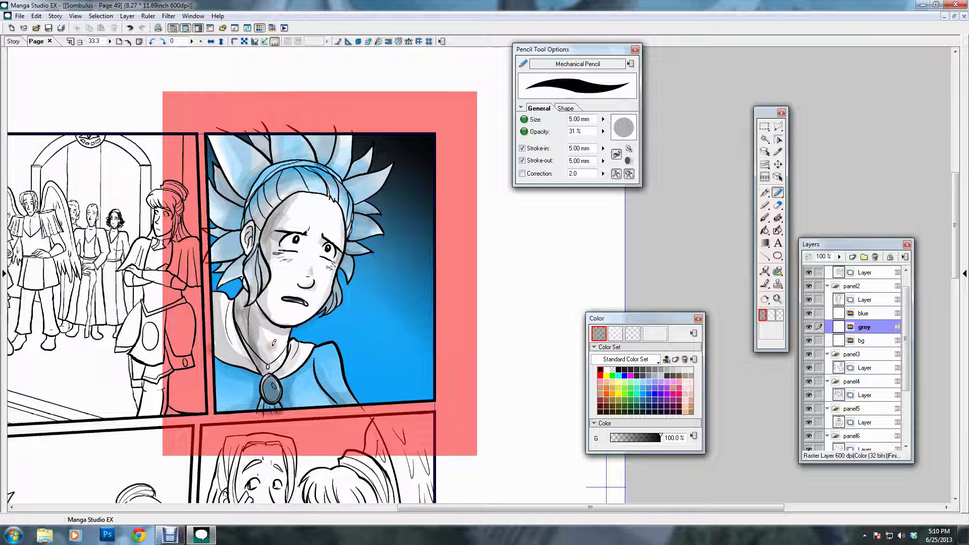
{"action": "left_click", "coordinate": [362, 168]}
{"action": "left_click_drag", "start_coordinate": [362, 168], "coordinate": [350, 171]}
{"action": "mouse_move", "coordinate": [333, 138]}
{"action": "left_mouse_down"}
{"action": "mouse_move", "coordinate": [321, 158]}
{"action": "mouse_move", "coordinate": [325, 128]}
{"action": "left_mouse_up"}
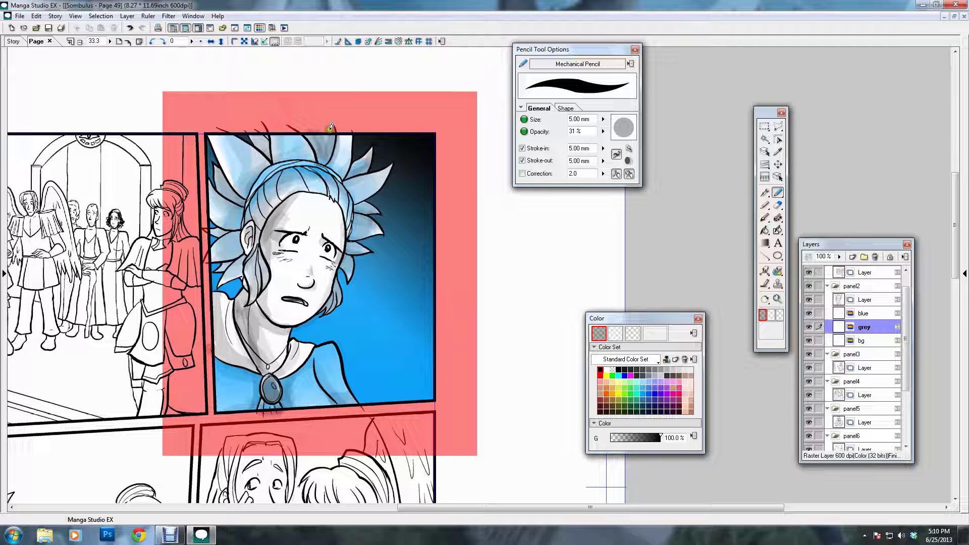
{"action": "left_click_drag", "start_coordinate": [271, 135], "coordinate": [255, 159]}
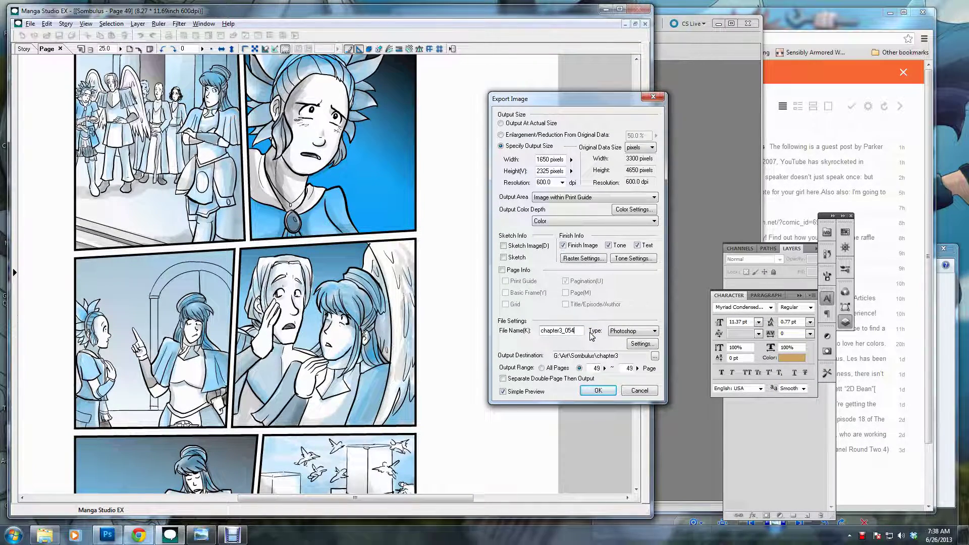
- Export page 49 in color as the Photoshop file chapter3_054, sized 1650 by 2325 pixels, with only the image within the print guide
{"action": "left_click", "coordinate": [567, 311]}
{"action": "left_click", "coordinate": [622, 247]}
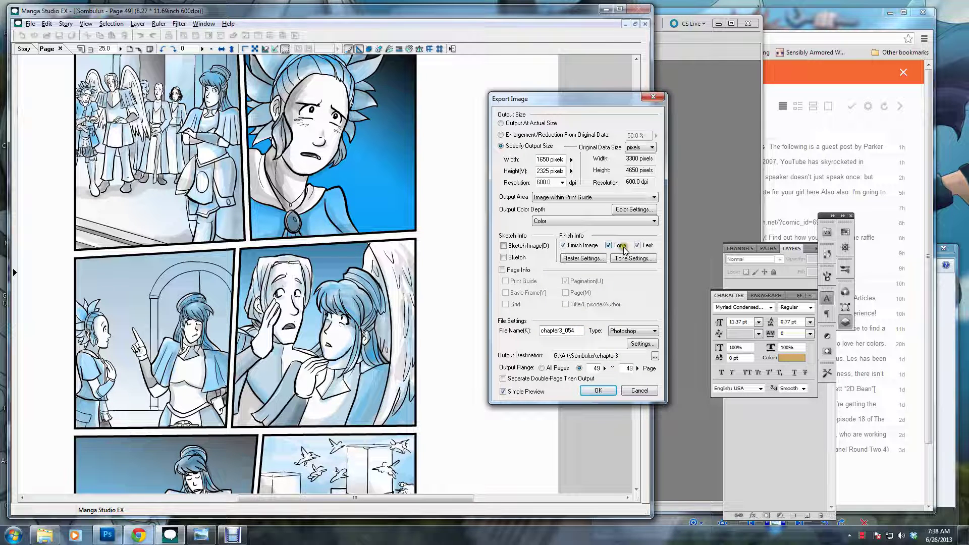
{"action": "left_click", "coordinate": [558, 164]}
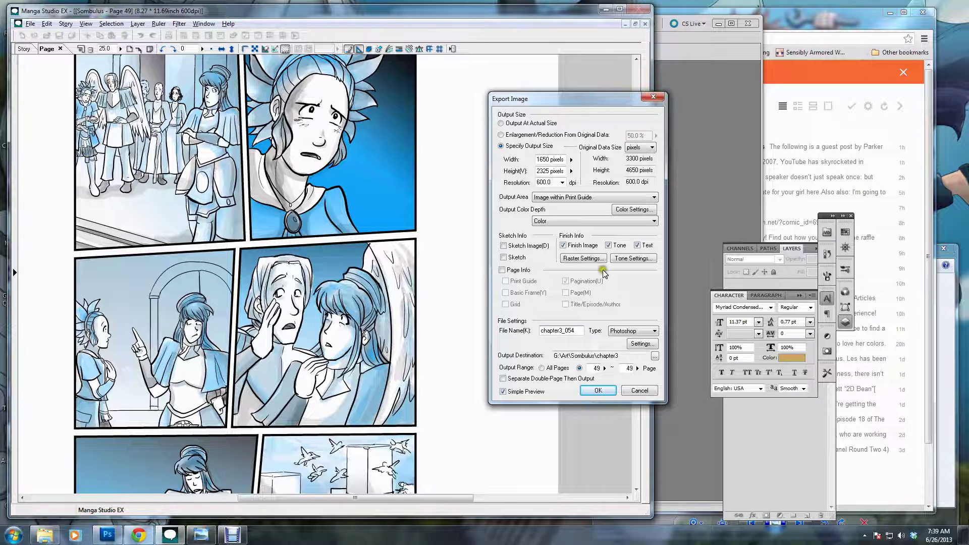
{"action": "left_click", "coordinate": [618, 331]}
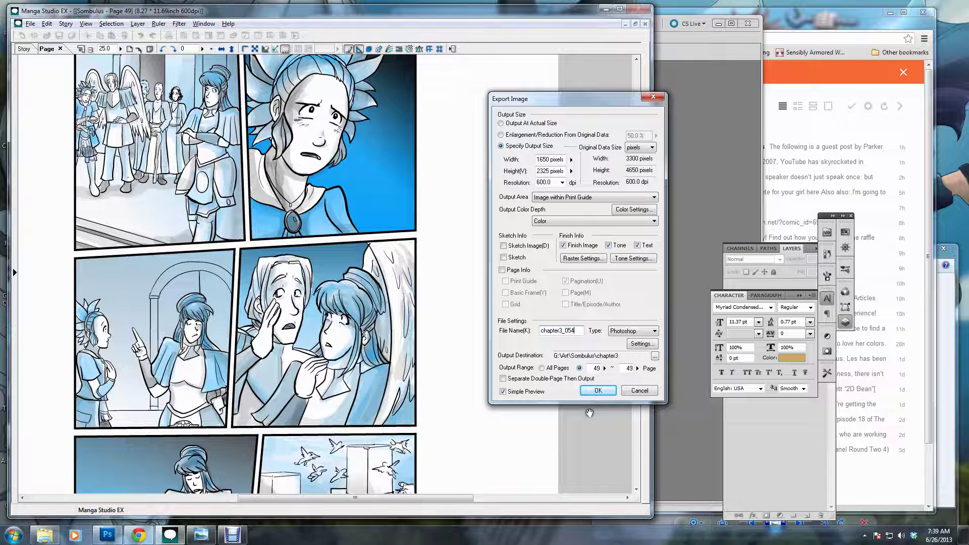
{"action": "left_click", "coordinate": [595, 390]}
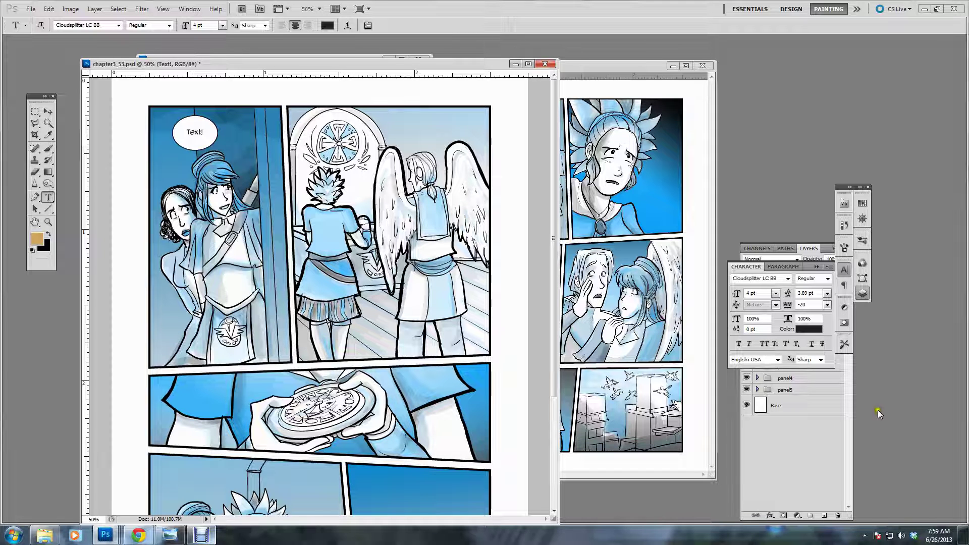
- Switch to chapter3_53.psd in Photoshop and examine the speech balloon's shape layer, the Line tool and the balloon's Stroke effect settings
{"action": "left_click", "coordinate": [808, 248]}
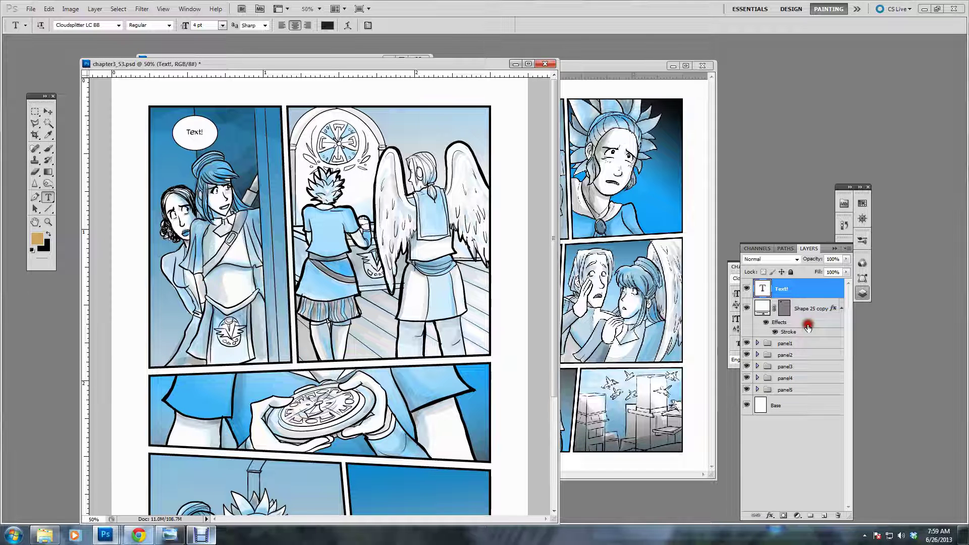
{"action": "left_click", "coordinate": [808, 313]}
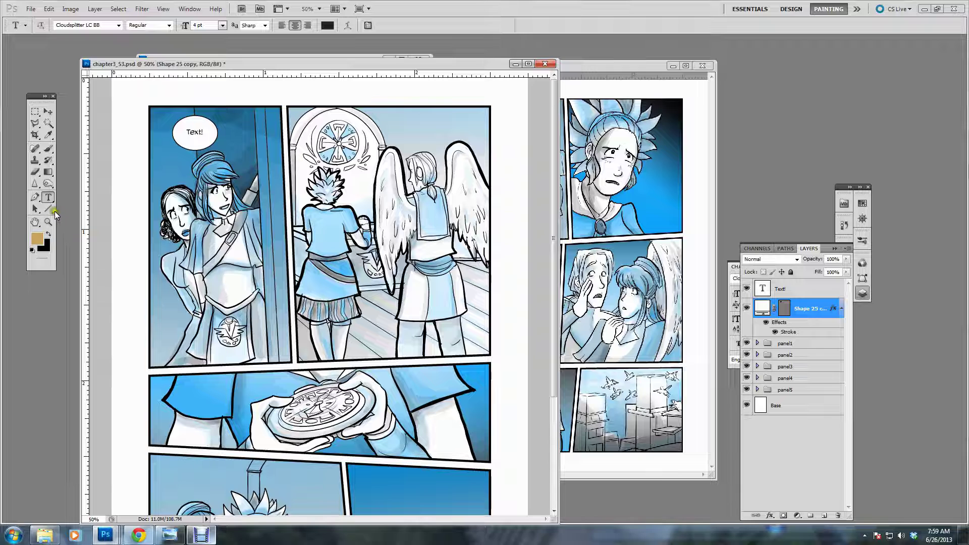
{"action": "left_click", "coordinate": [52, 211]}
{"action": "mouse_move", "coordinate": [52, 212]}
{"action": "left_mouse_down"}
{"action": "mouse_move", "coordinate": [99, 222]}
{"action": "mouse_move", "coordinate": [48, 209]}
{"action": "left_mouse_up"}
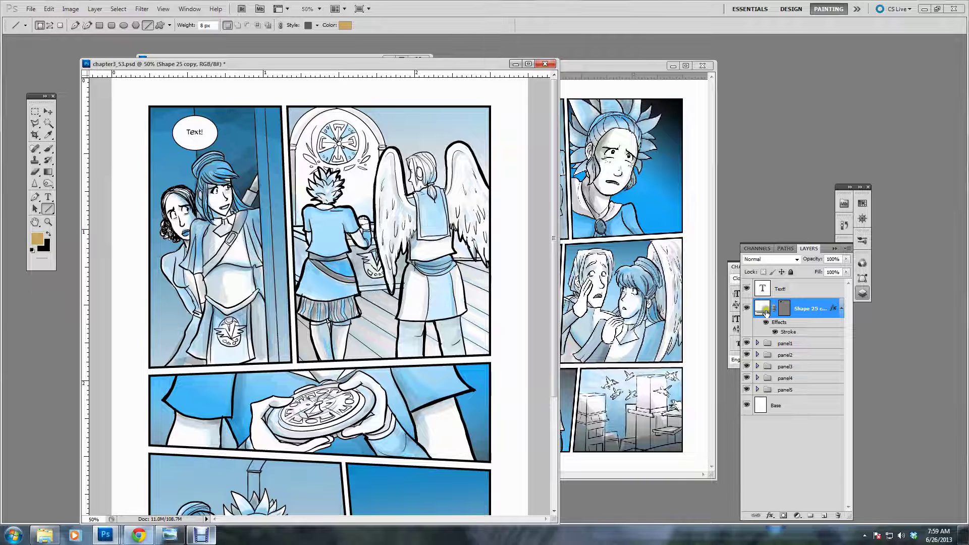
{"action": "key", "text": "h"}
{"action": "double_click", "coordinate": [788, 332]}
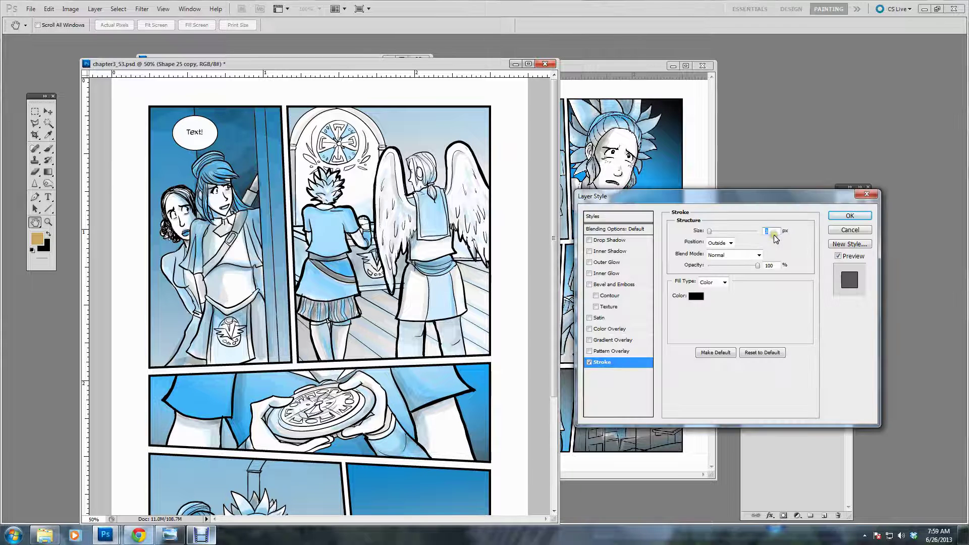
{"action": "left_click", "coordinate": [843, 217]}
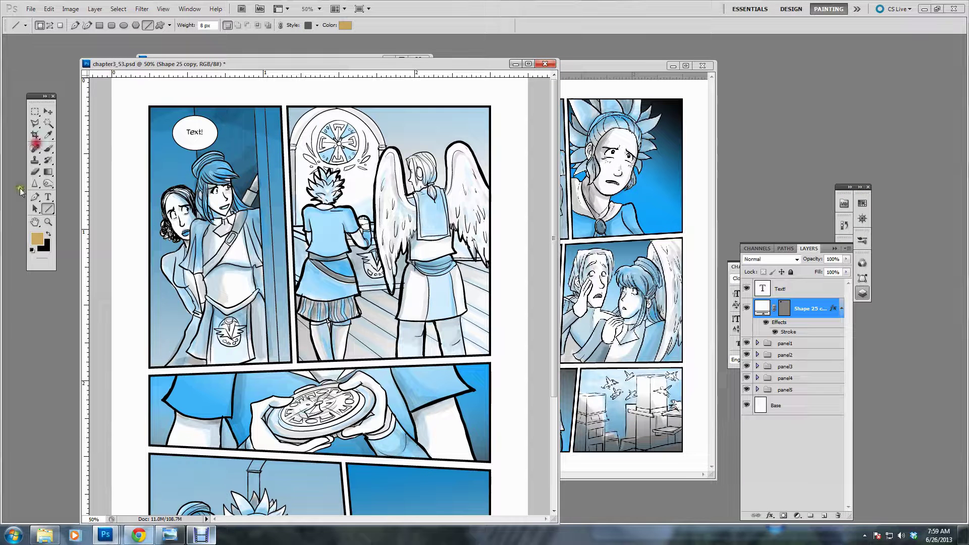
- Replace the placeholder text in the first panel's speech balloon with "Rana!"
{"action": "left_click", "coordinate": [47, 197]}
{"action": "left_click", "coordinate": [194, 132]}
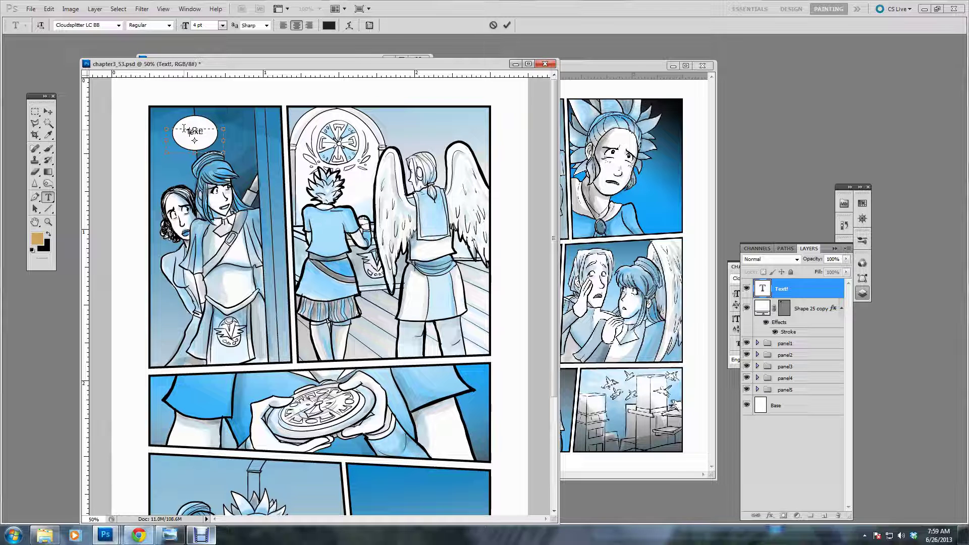
{"action": "left_click_drag", "start_coordinate": [185, 129], "coordinate": [221, 132]}
{"action": "type", "text": "Rana!"}
{"action": "key", "text": "ctrl+Return"}
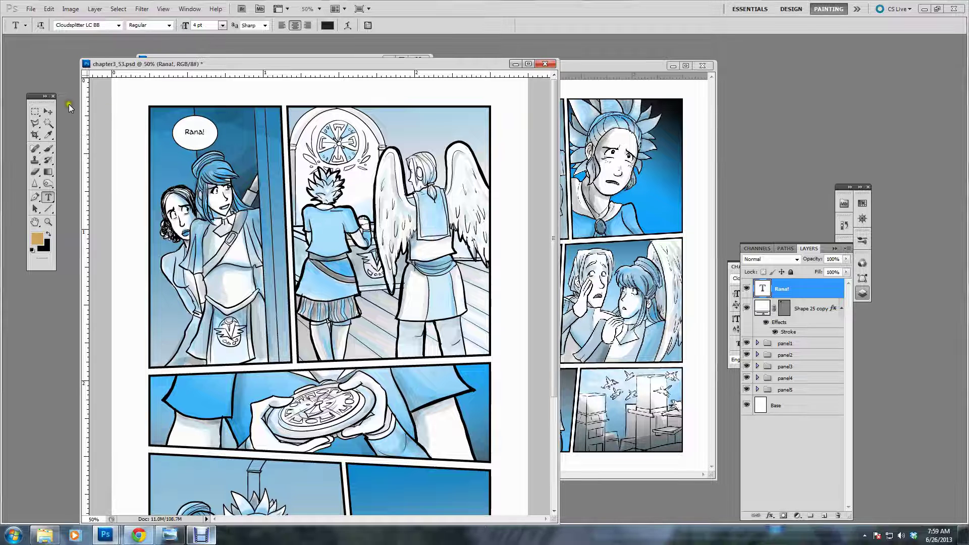
- Duplicate the "Rana!" text just below its balloon and change the copy to "Are you all right?"
{"action": "key", "text": "v"}
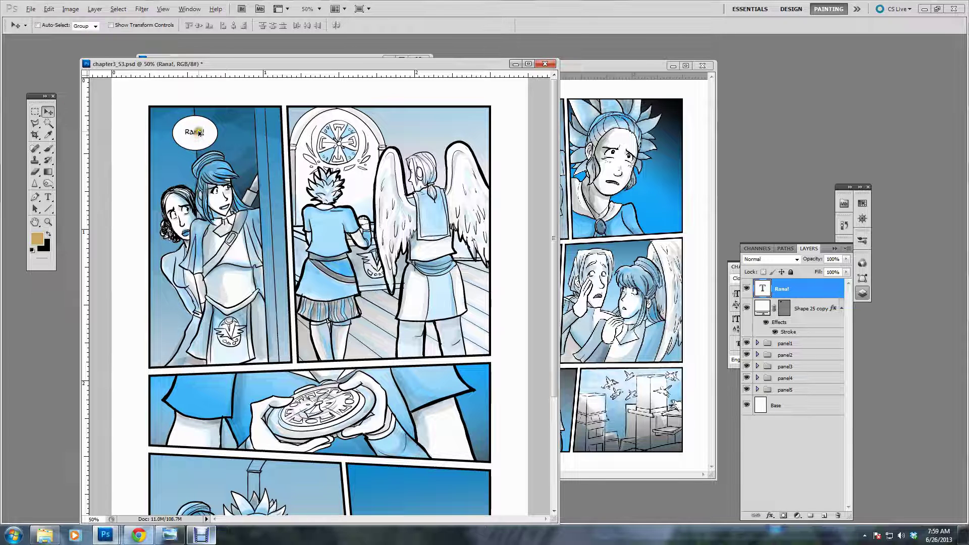
{"action": "left_click_drag", "start_coordinate": [199, 133], "coordinate": [245, 151]}
{"action": "key", "text": "t"}
{"action": "left_click", "coordinate": [246, 150]}
{"action": "key", "text": "ctrl+a"}
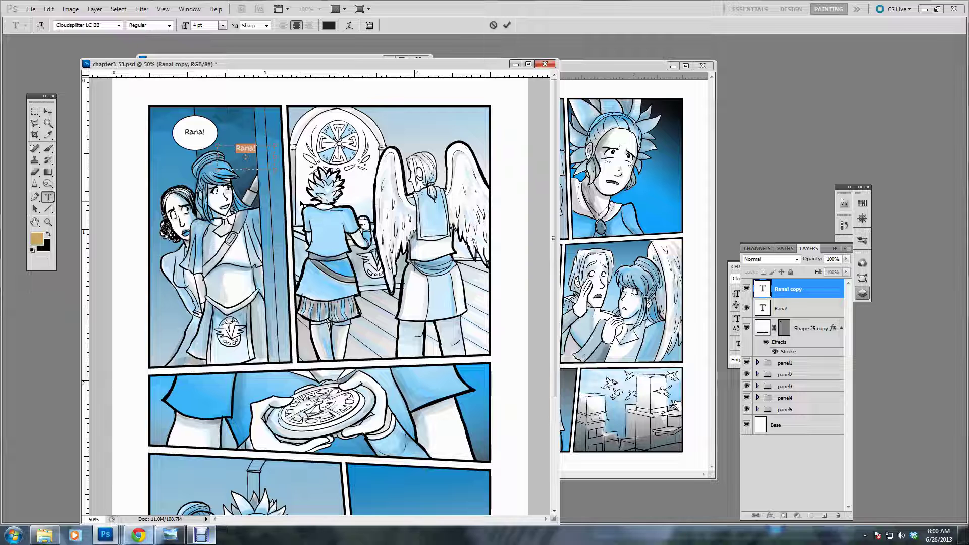
{"action": "type", "text": "Are you all right?"}
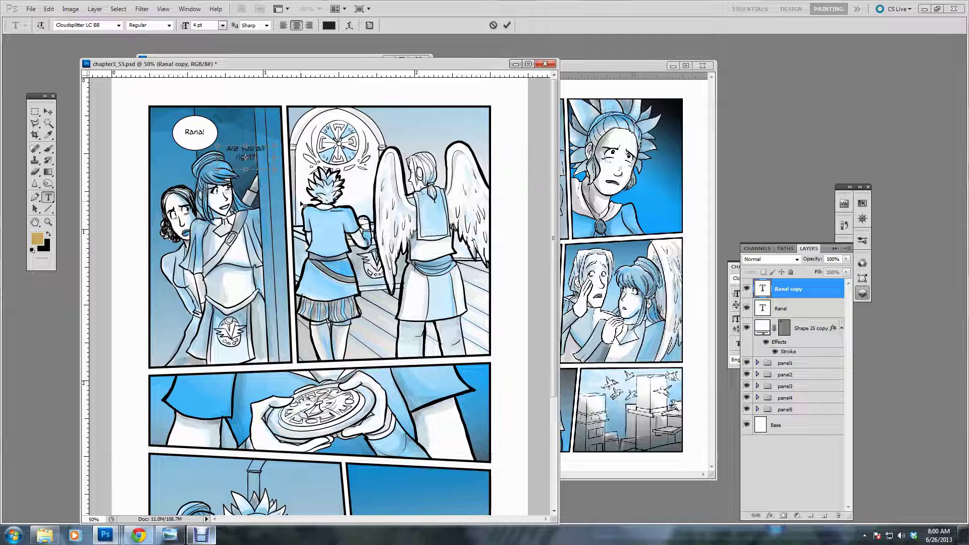
{"action": "key", "text": "ctrl+Return"}
- Duplicate the balloon shape behind "Are you all right?" and scale the copy to 121.02% width and 119.34% height
{"action": "key", "text": "a"}
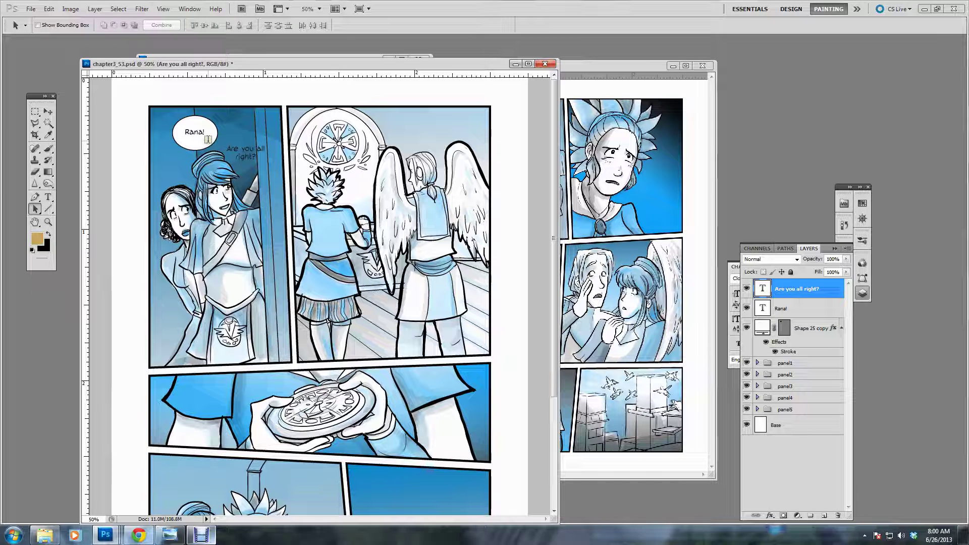
{"action": "left_click", "coordinate": [208, 140]}
{"action": "left_click_drag", "start_coordinate": [207, 141], "coordinate": [263, 162]}
{"action": "key", "text": "ctrl+t"}
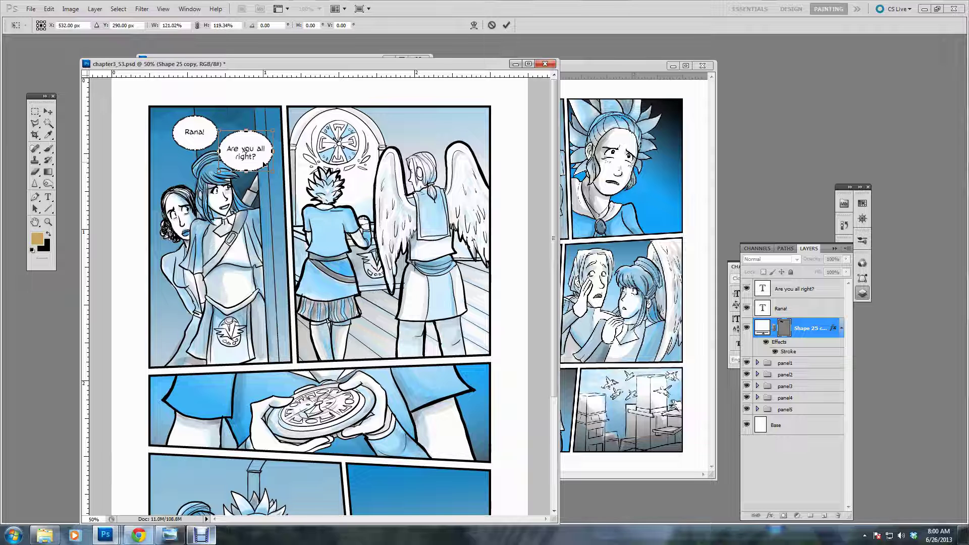
{"action": "key", "text": "Return"}
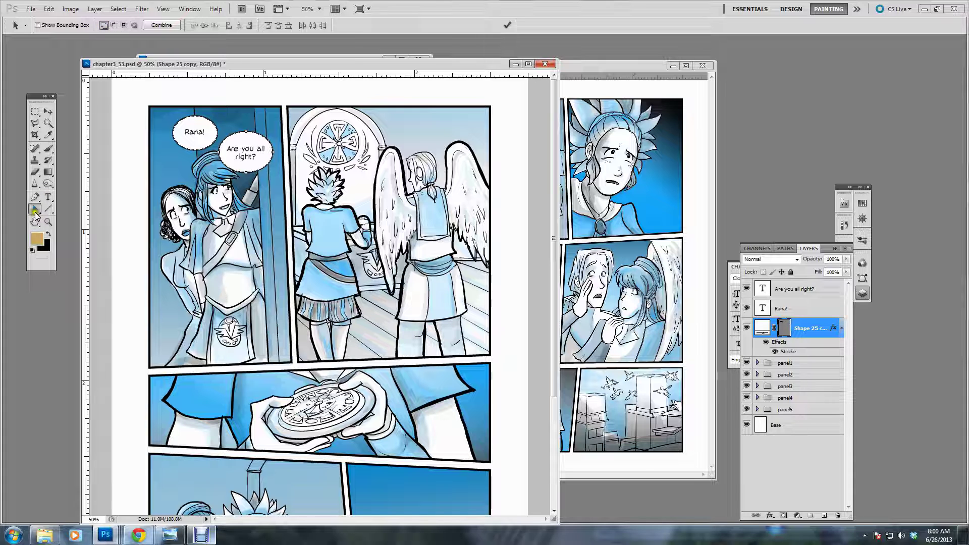
- Switch to the Pen tool and set it to add to the balloon layer's shape area
{"action": "key", "text": "p"}
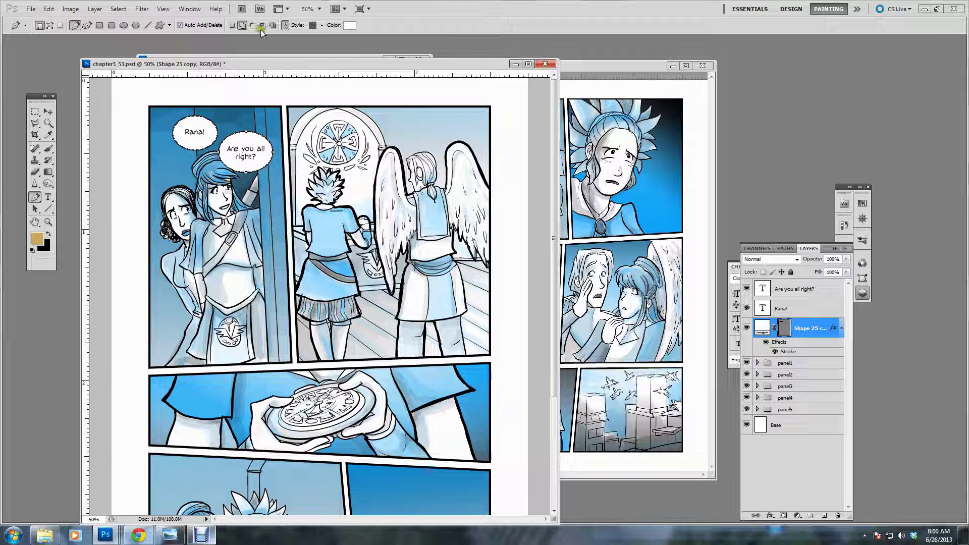
{"action": "left_click", "coordinate": [242, 25]}
{"action": "left_click", "coordinate": [222, 146]}
{"action": "key", "text": "ctrl+z"}
{"action": "left_click", "coordinate": [202, 105]}
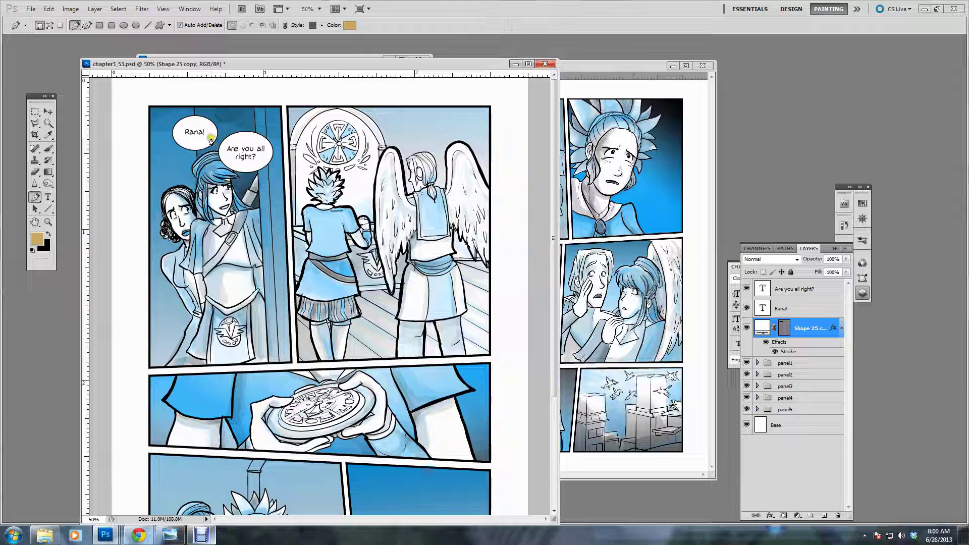
{"action": "left_click", "coordinate": [383, 180]}
{"action": "key", "text": "ctrl+z"}
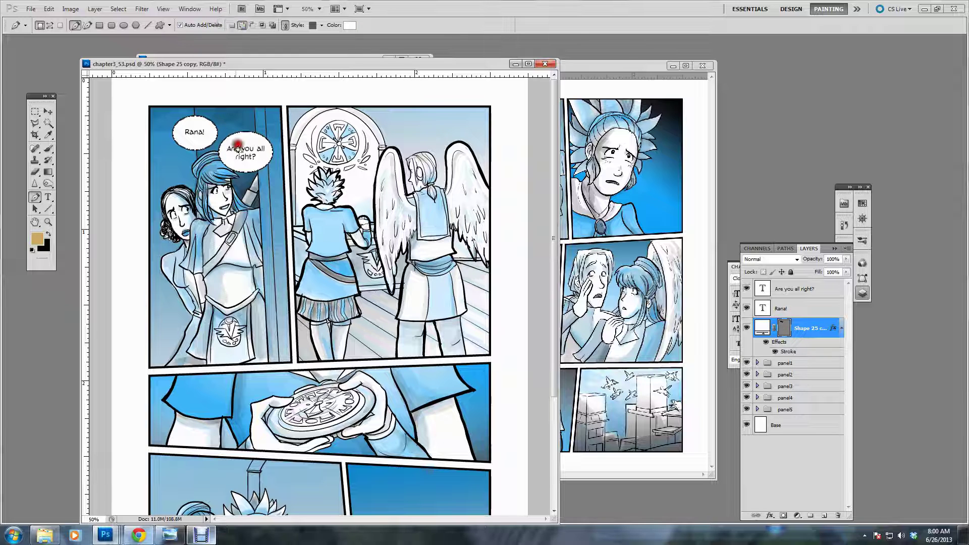
- Draw a narrow connector between the "Rana!" and "Are you all right?" balloons with the Pen tool and adjust its anchor point at the second balloon
{"action": "left_click", "coordinate": [209, 141], "text": "shift"}
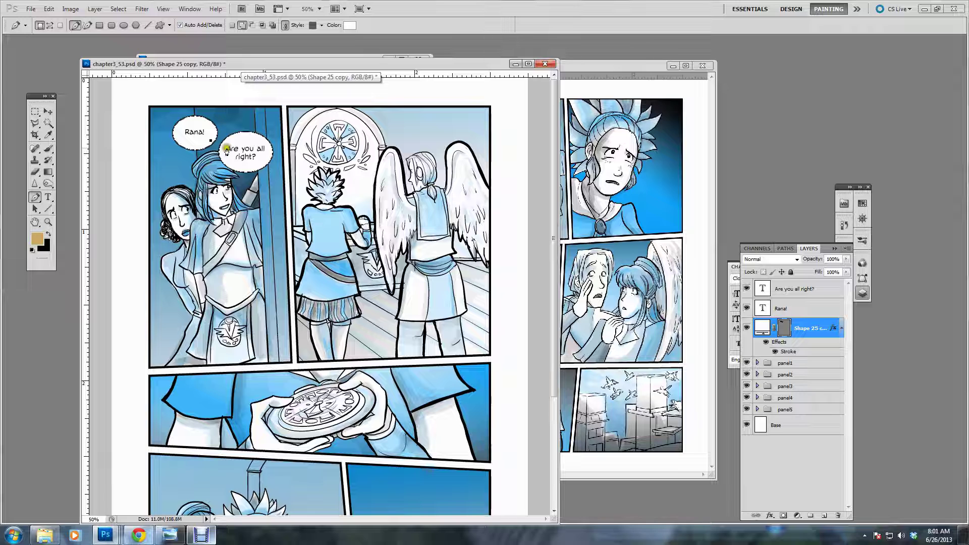
{"action": "left_click", "coordinate": [226, 148]}
{"action": "left_click", "coordinate": [221, 150]}
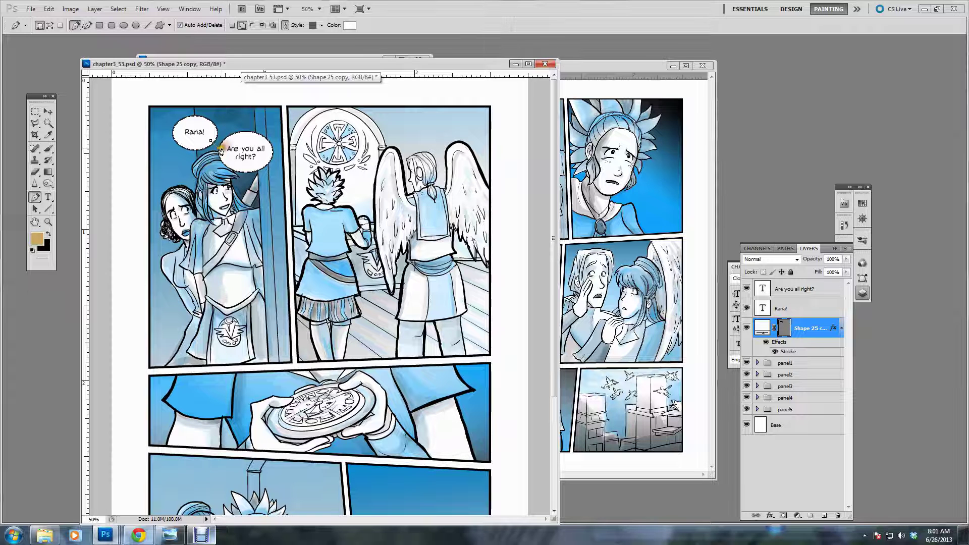
{"action": "left_click", "coordinate": [211, 137]}
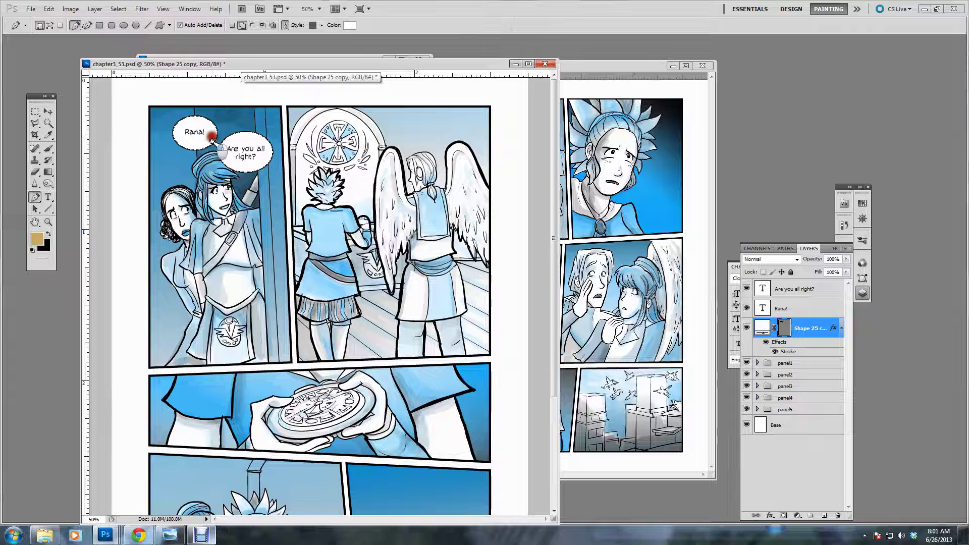
{"action": "key", "text": "a"}
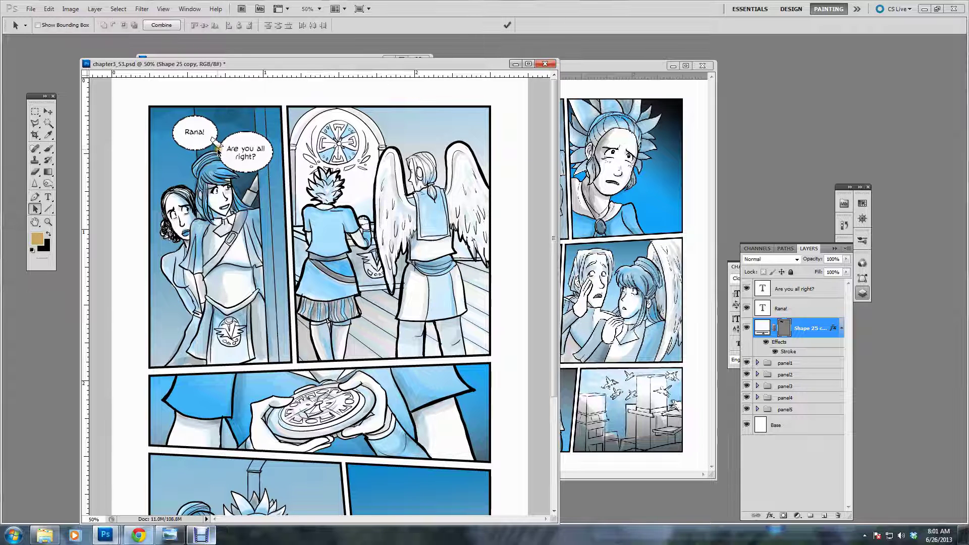
{"action": "key", "text": "shift+a"}
{"action": "left_click", "coordinate": [228, 158]}
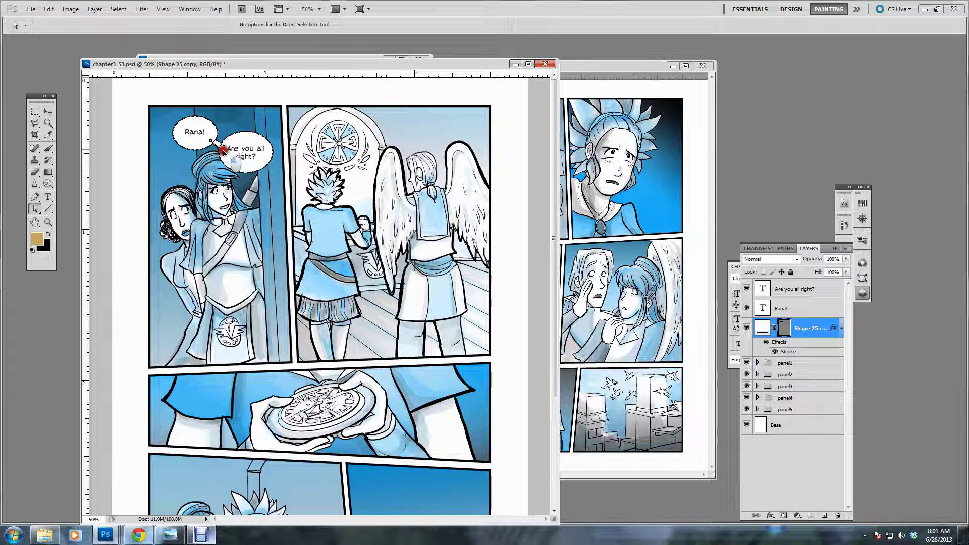
- Draw a curved, pointed tail from the "Are you all right?" balloon down toward the blue-haired woman with the Pen tool
{"action": "left_click", "coordinate": [37, 198]}
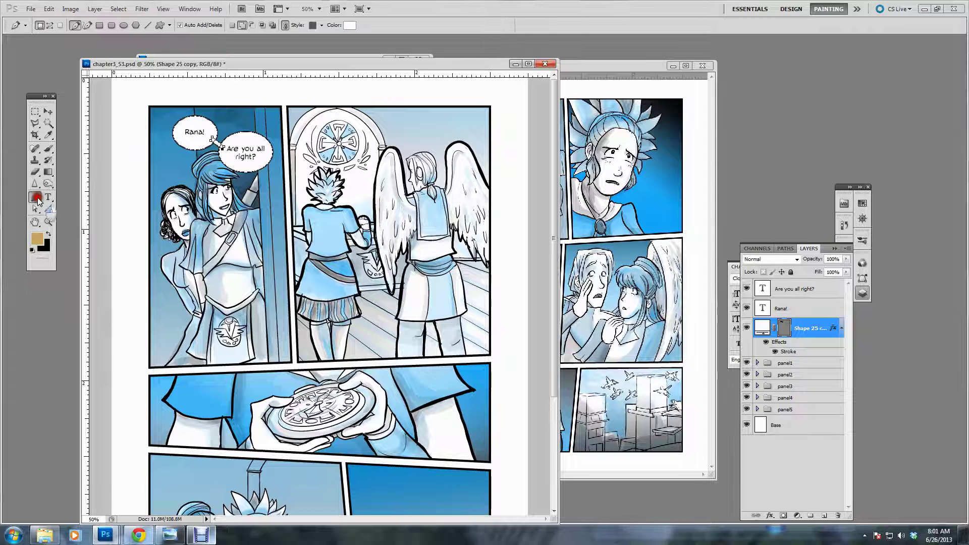
{"action": "left_click", "coordinate": [247, 165]}
{"action": "left_click_drag", "start_coordinate": [242, 190], "coordinate": [231, 185]}
{"action": "left_click", "coordinate": [241, 189]}
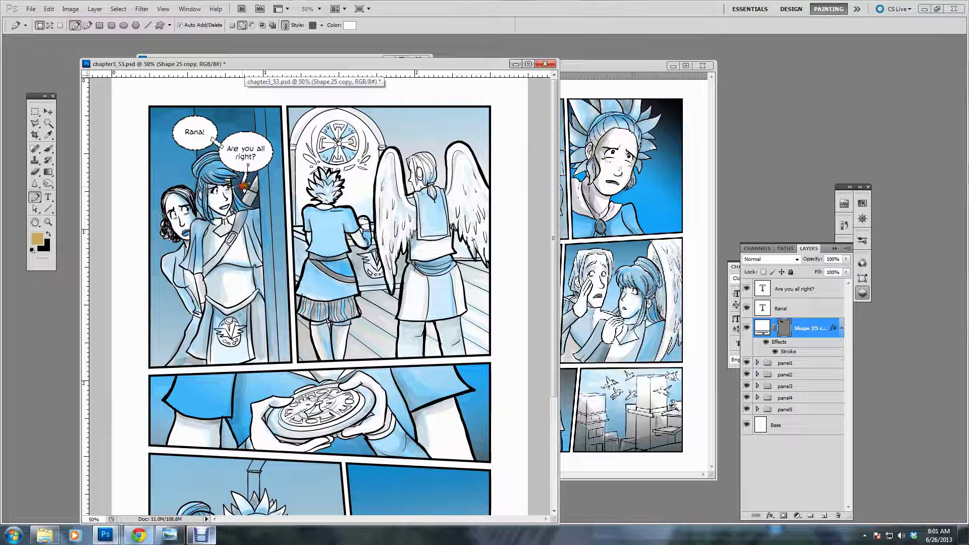
{"action": "left_click", "coordinate": [262, 145]}
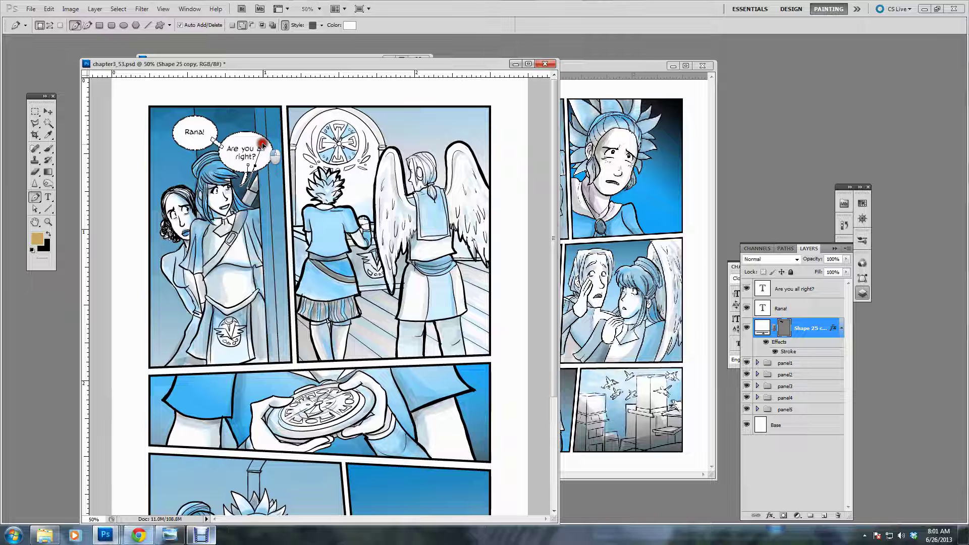
{"action": "left_click", "coordinate": [255, 169]}
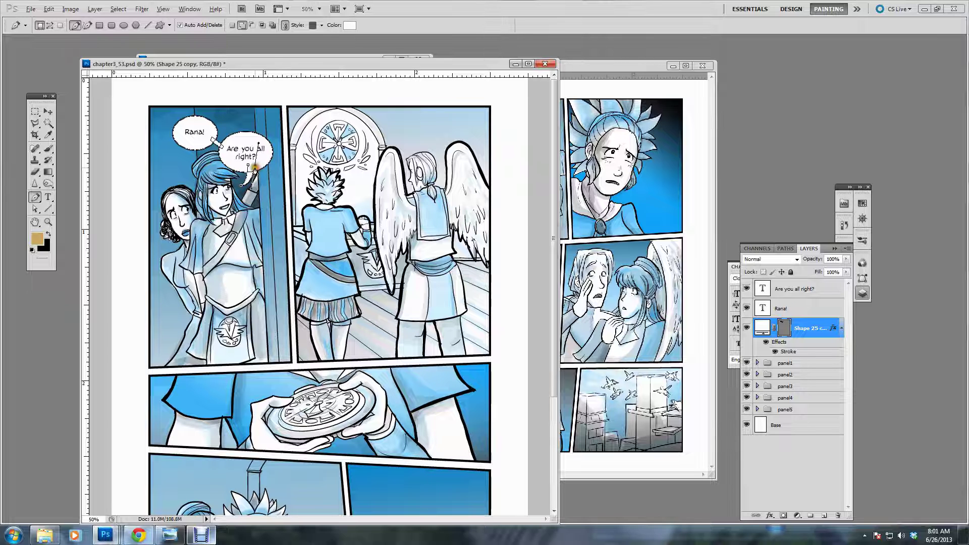
- Move the "Rana!" balloon shape closer to the panel's left border and stretch the connector's end points to reach it
{"action": "key", "text": "a"}
{"action": "left_click", "coordinate": [193, 146]}
{"action": "left_click", "coordinate": [192, 146]}
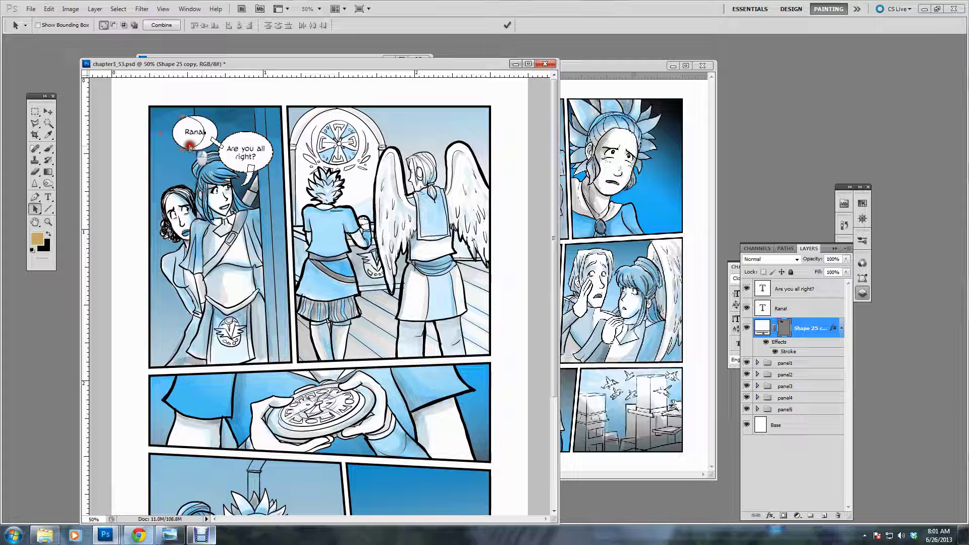
{"action": "left_click_drag", "start_coordinate": [192, 146], "coordinate": [191, 150]}
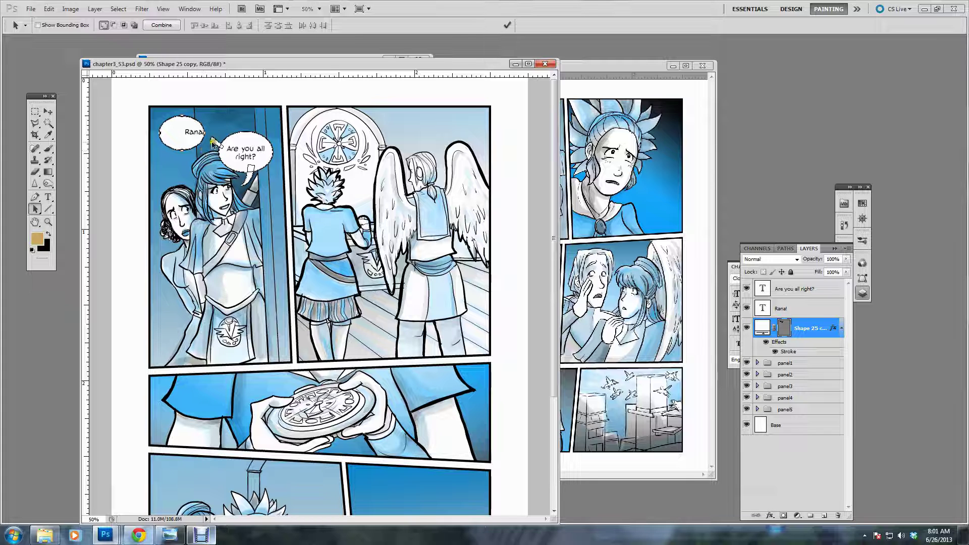
{"action": "left_click", "coordinate": [212, 139]}
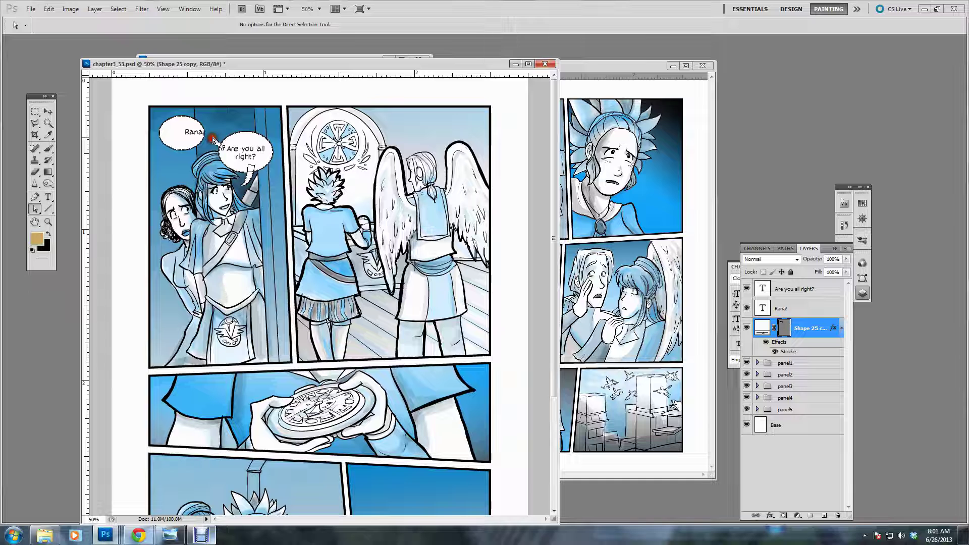
{"action": "left_click_drag", "start_coordinate": [212, 140], "coordinate": [196, 139]}
{"action": "left_click", "coordinate": [106, 119]}
- Move the "Rana!" text to the center of its repositioned balloon
{"action": "key", "text": "v"}
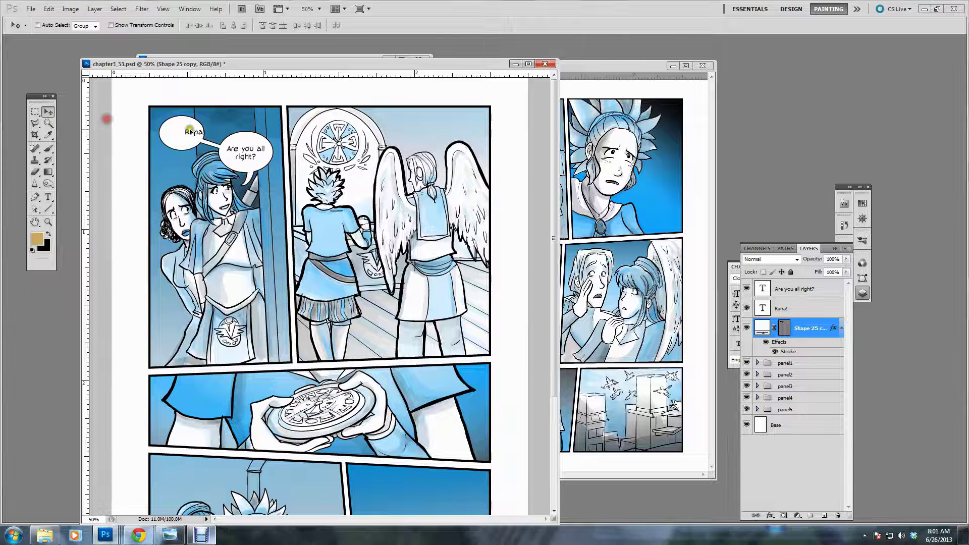
{"action": "left_click", "coordinate": [174, 133]}
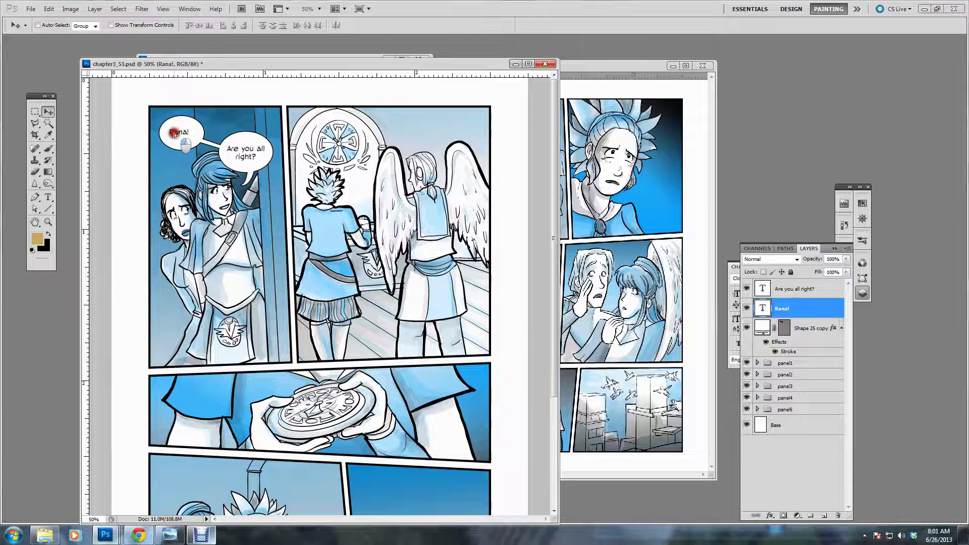
{"action": "left_click_drag", "start_coordinate": [175, 136], "coordinate": [177, 136]}
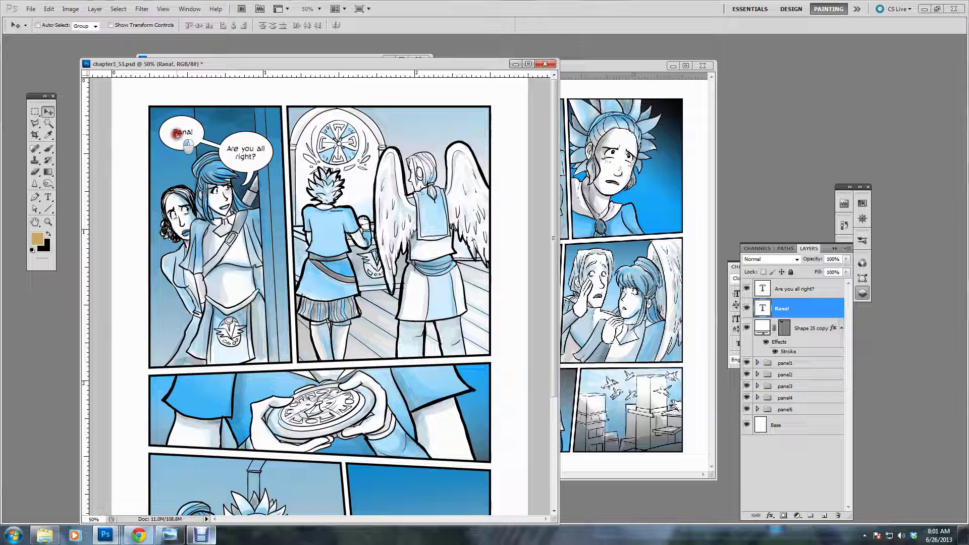
- Set the word "Rana!" in the first balloon to the Bold font style
{"action": "left_click", "coordinate": [48, 197]}
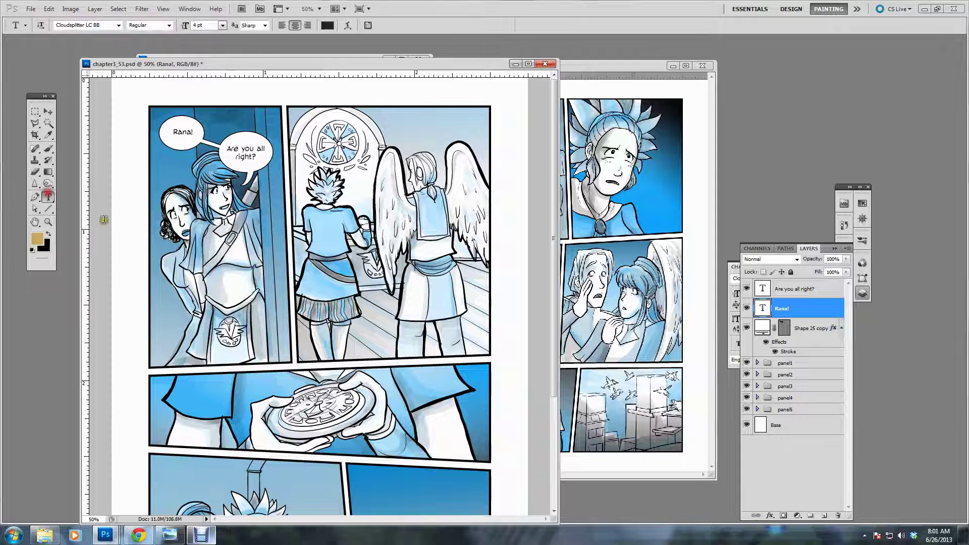
{"action": "double_click", "coordinate": [185, 131]}
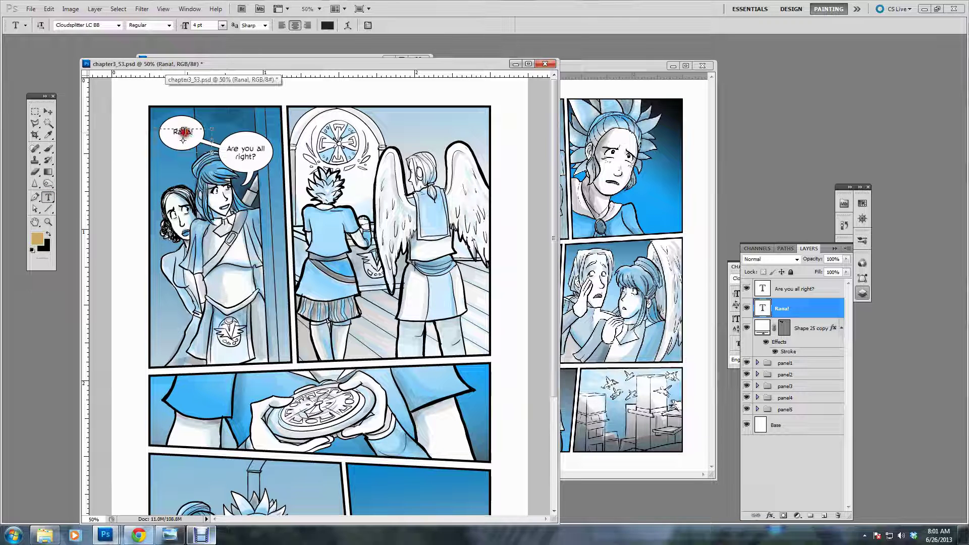
{"action": "left_click", "coordinate": [173, 27]}
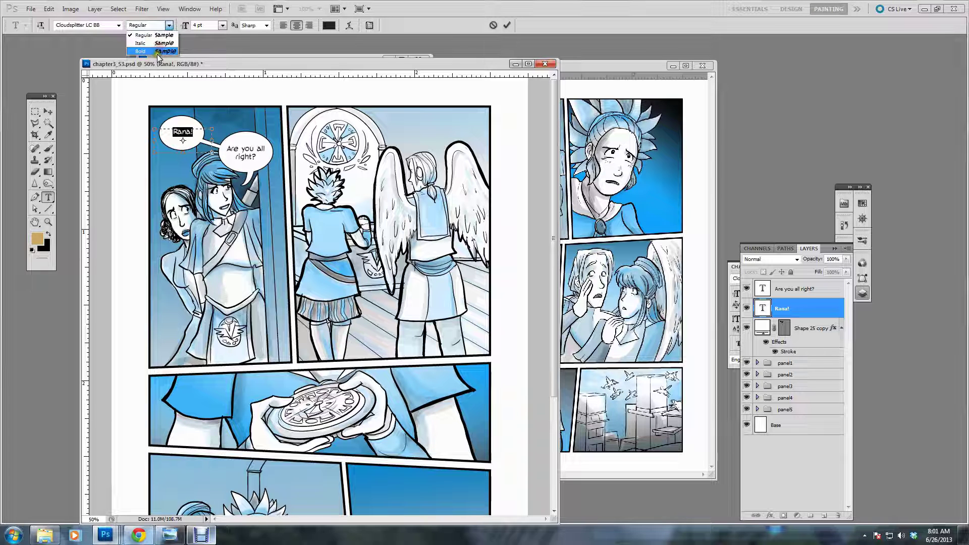
{"action": "left_click", "coordinate": [157, 52]}
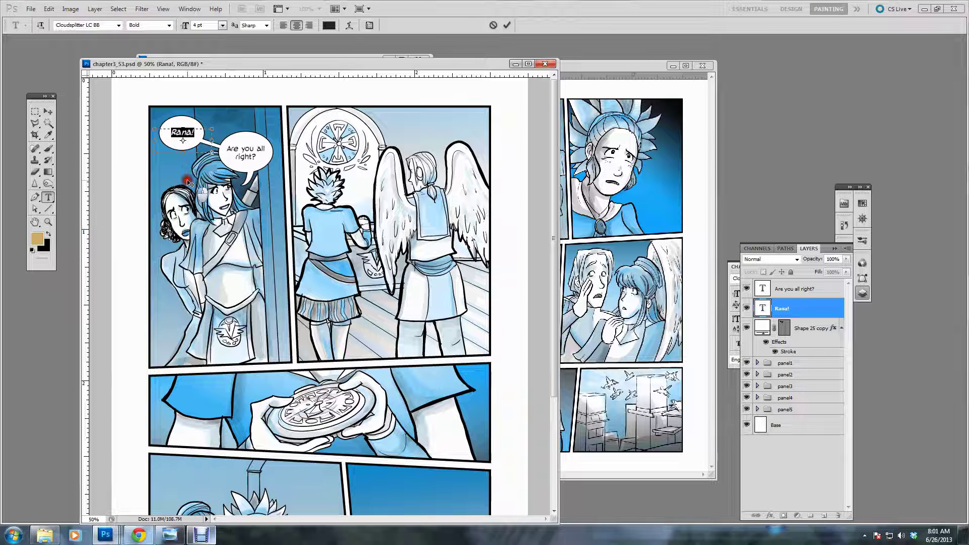
{"action": "left_click", "coordinate": [191, 181]}
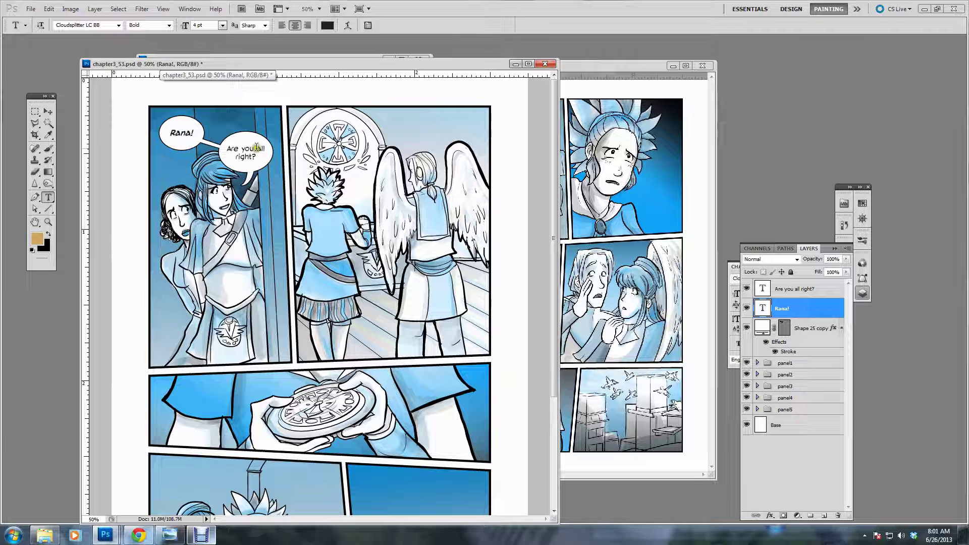
- Set the words "all right?" in the second balloon to the Bold font style
{"action": "left_click_drag", "start_coordinate": [256, 146], "coordinate": [259, 158]}
{"action": "left_click", "coordinate": [149, 25]}
{"action": "left_click", "coordinate": [154, 45]}
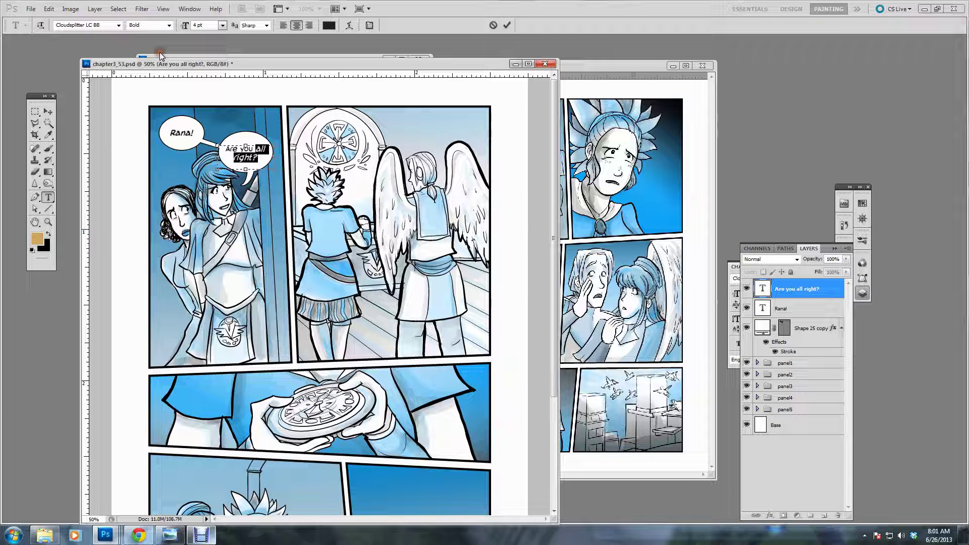
{"action": "key", "text": "ctrl+Return"}
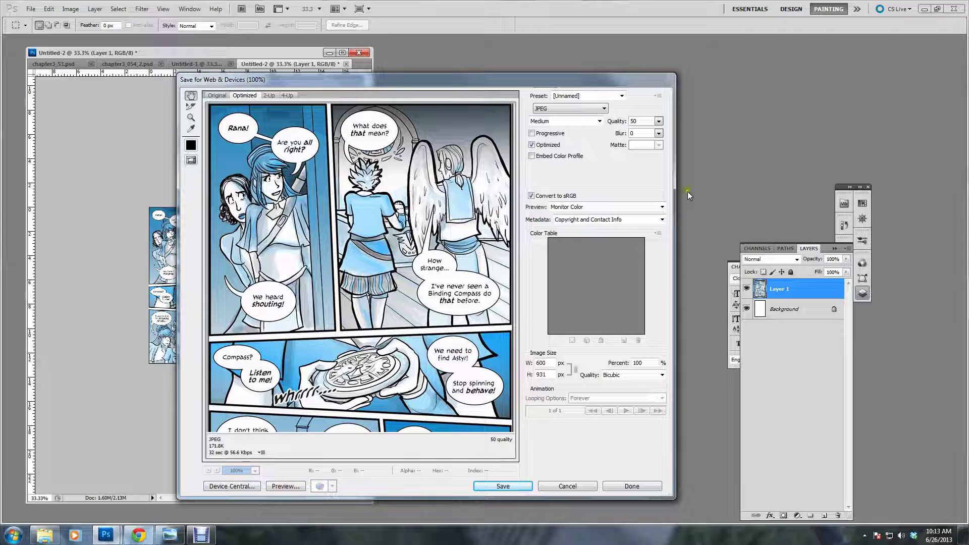
- Set the JPEG quality to 58 in the Save for Web & Devices settings for the lettered page
{"action": "left_click_drag", "start_coordinate": [267, 80], "coordinate": [246, 64]}
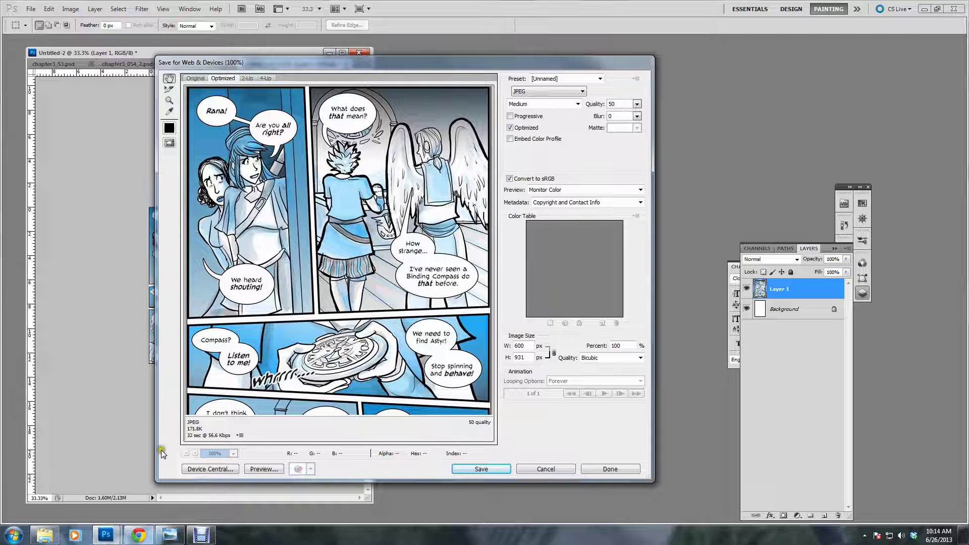
{"action": "left_click", "coordinate": [636, 104]}
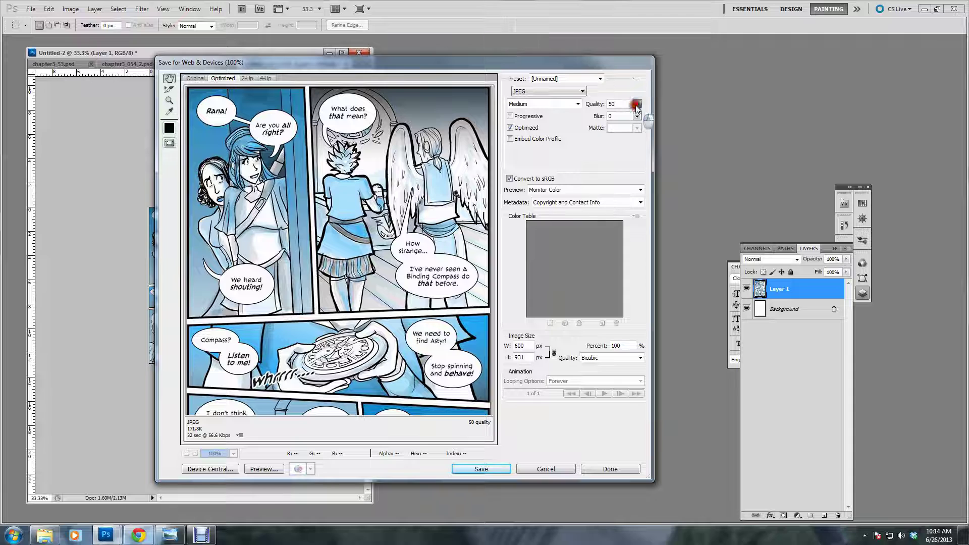
{"action": "left_click_drag", "start_coordinate": [636, 104], "coordinate": [617, 118]}
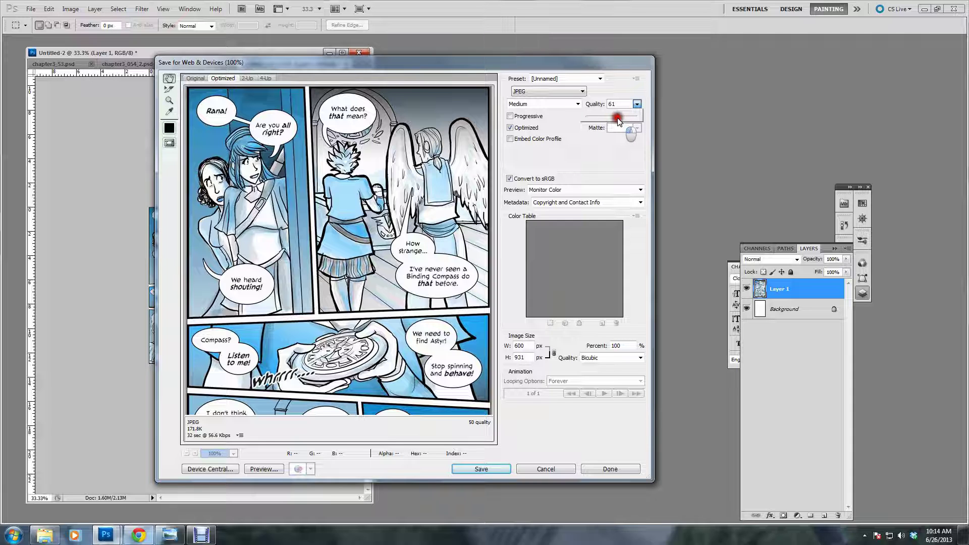
{"action": "left_click_drag", "start_coordinate": [618, 120], "coordinate": [615, 117]}
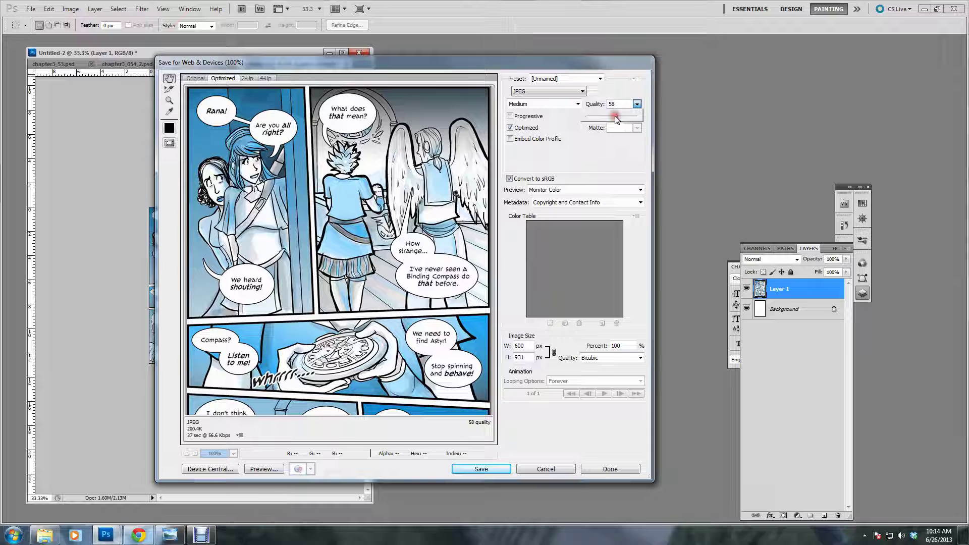
{"action": "left_click", "coordinate": [637, 104]}
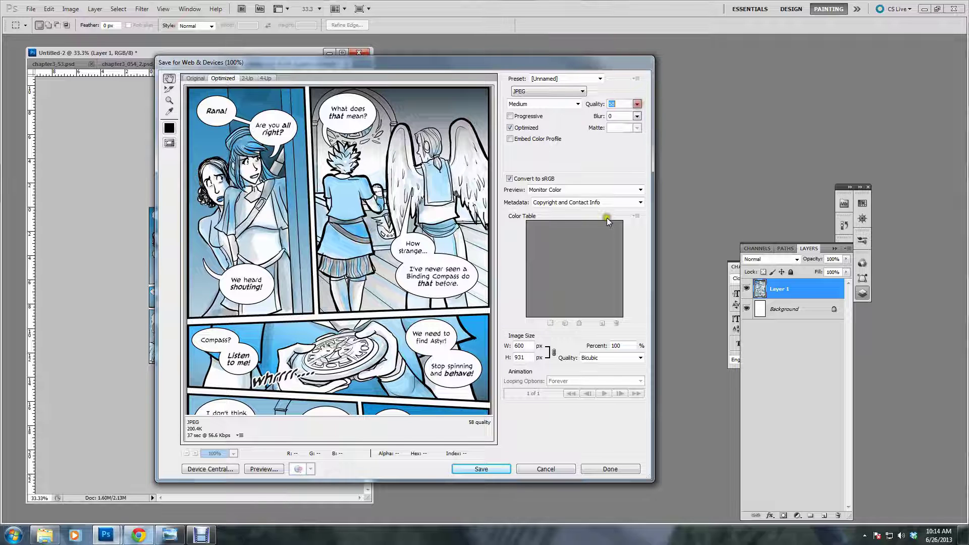
{"action": "mouse_move", "coordinate": [402, 304]}
{"action": "left_mouse_down"}
{"action": "mouse_move", "coordinate": [405, 163]}
{"action": "mouse_move", "coordinate": [374, 392]}
{"action": "left_mouse_up"}
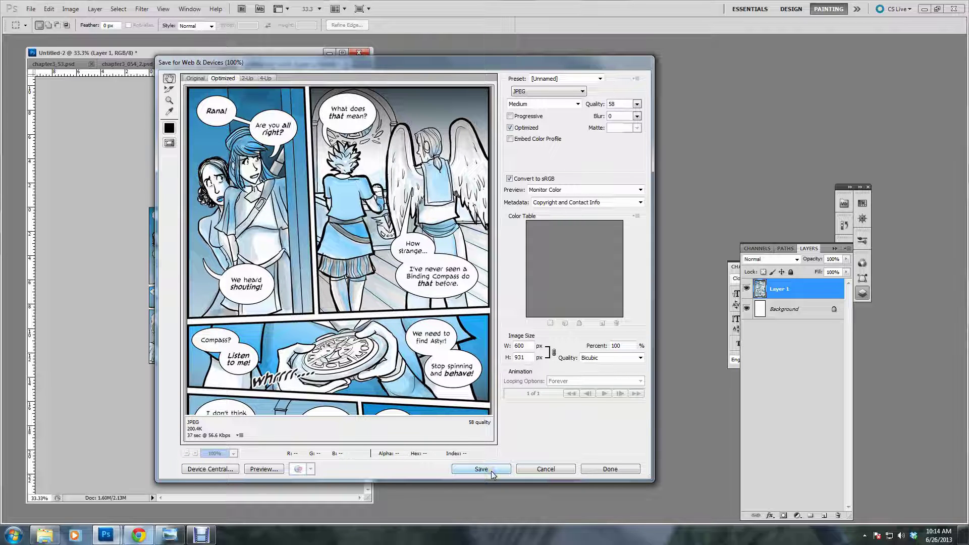
{"action": "left_click", "coordinate": [210, 535]}
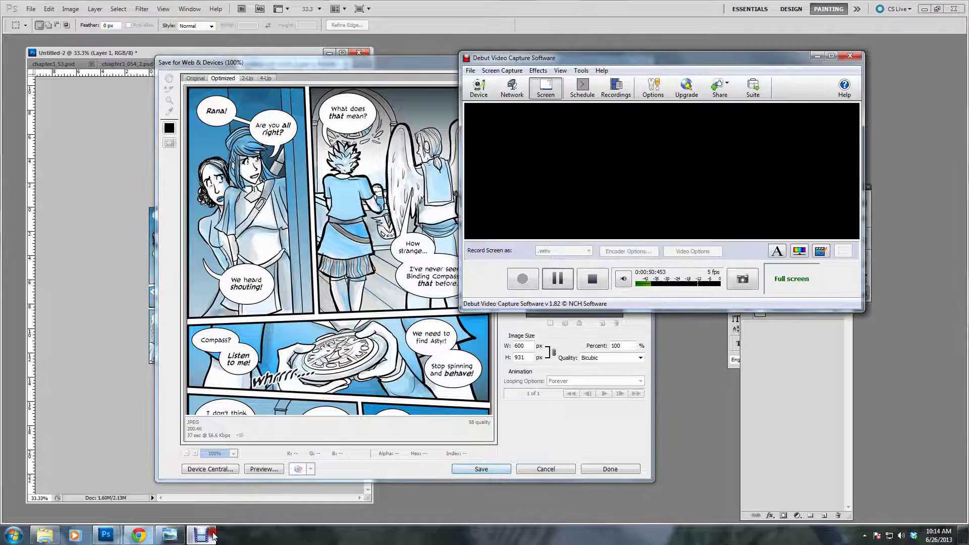